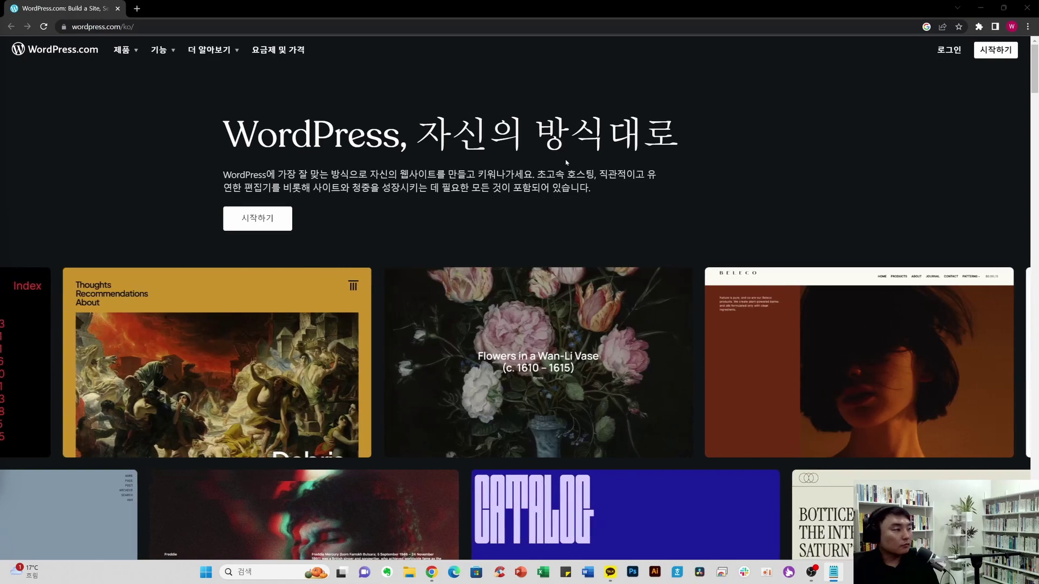
{"action": "scroll", "coordinate": [566, 162], "scroll_direction": "down", "scroll_amount": 3}
{"action": "scroll", "coordinate": [566, 162], "scroll_direction": "down", "scroll_amount": 9}
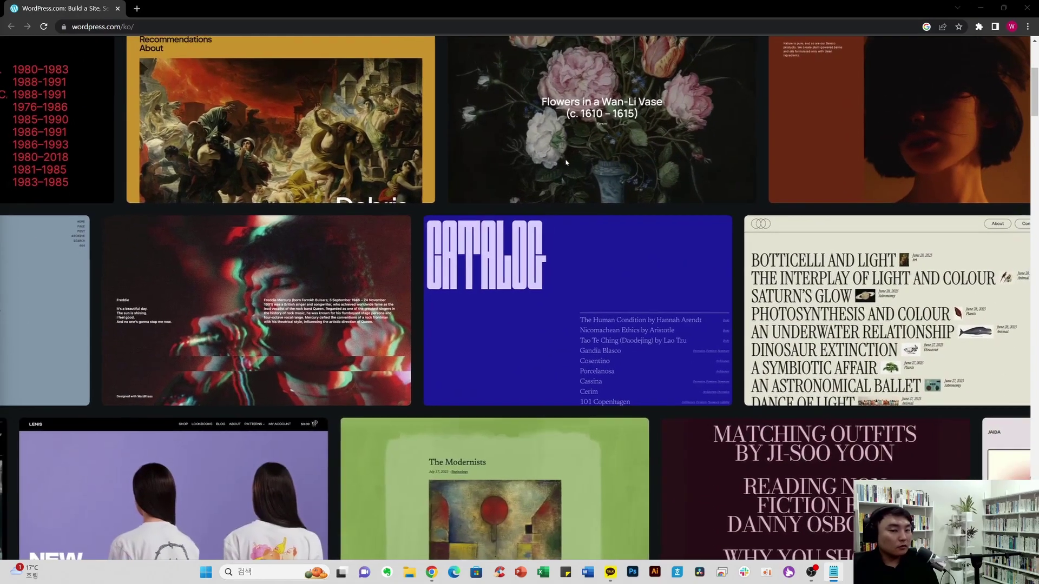
{"action": "scroll", "coordinate": [566, 163], "scroll_direction": "down", "scroll_amount": 15}
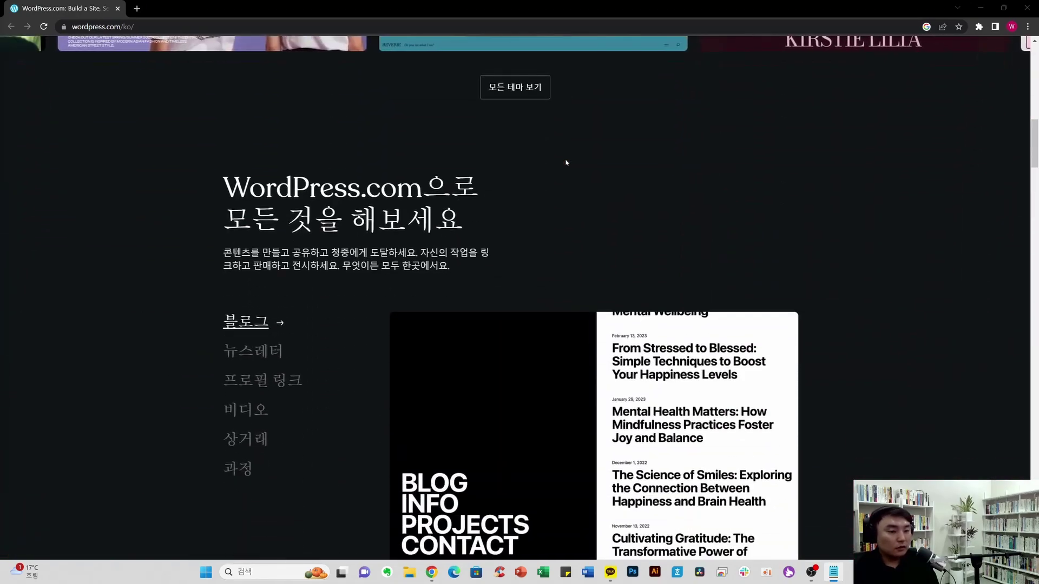
{"action": "scroll", "coordinate": [566, 163], "scroll_direction": "down", "scroll_amount": 3}
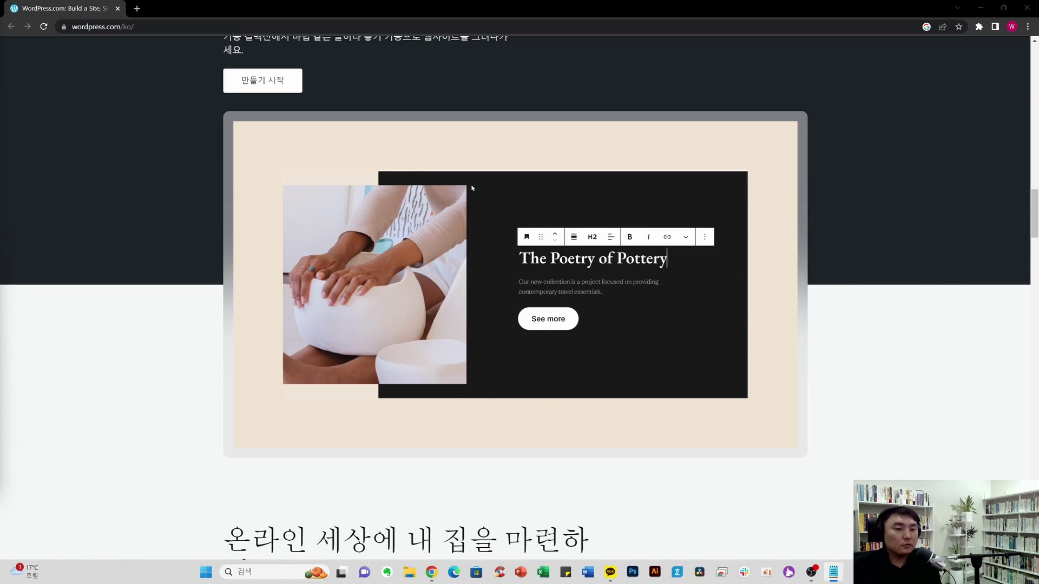
{"action": "scroll", "coordinate": [479, 188], "scroll_direction": "down", "scroll_amount": 1}
{"action": "scroll", "coordinate": [480, 188], "scroll_direction": "down", "scroll_amount": 5}
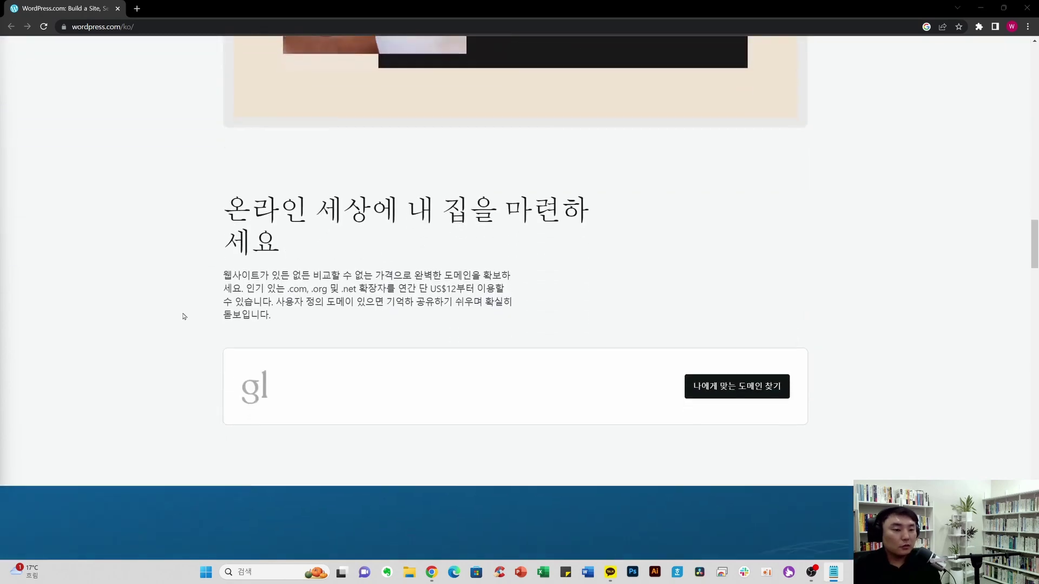
{"action": "scroll", "coordinate": [158, 250], "scroll_direction": "down", "scroll_amount": 8}
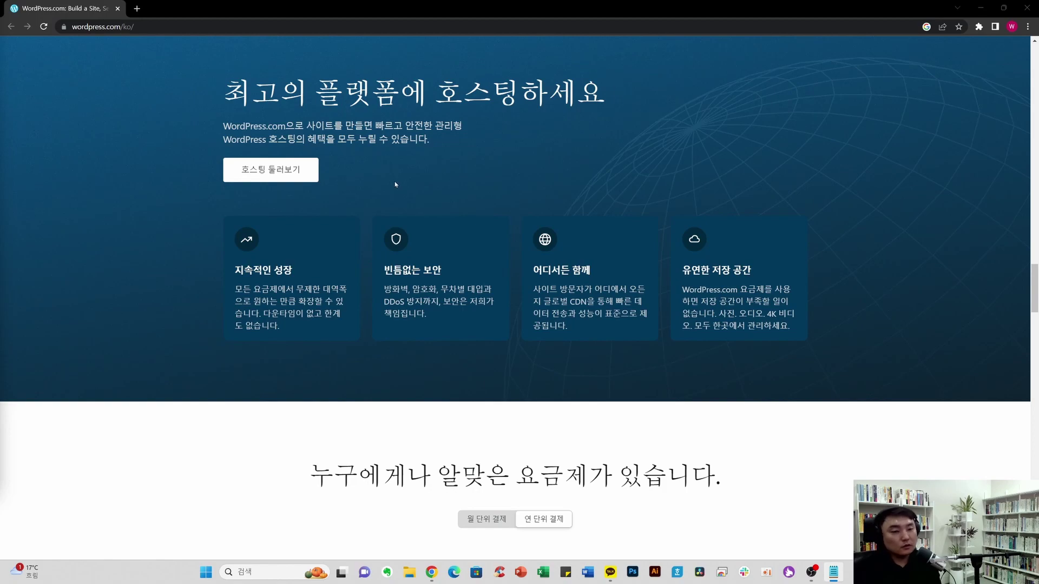
{"action": "scroll", "coordinate": [392, 184], "scroll_direction": "down", "scroll_amount": 4}
{"action": "scroll", "coordinate": [395, 184], "scroll_direction": "down", "scroll_amount": 15}
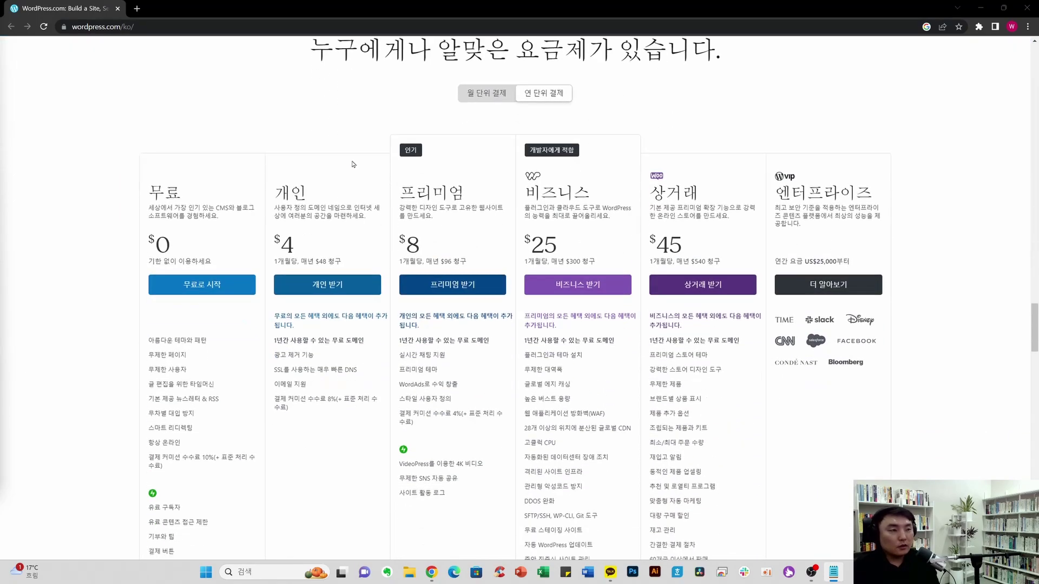
{"action": "scroll", "coordinate": [391, 269], "scroll_direction": "down", "scroll_amount": 8}
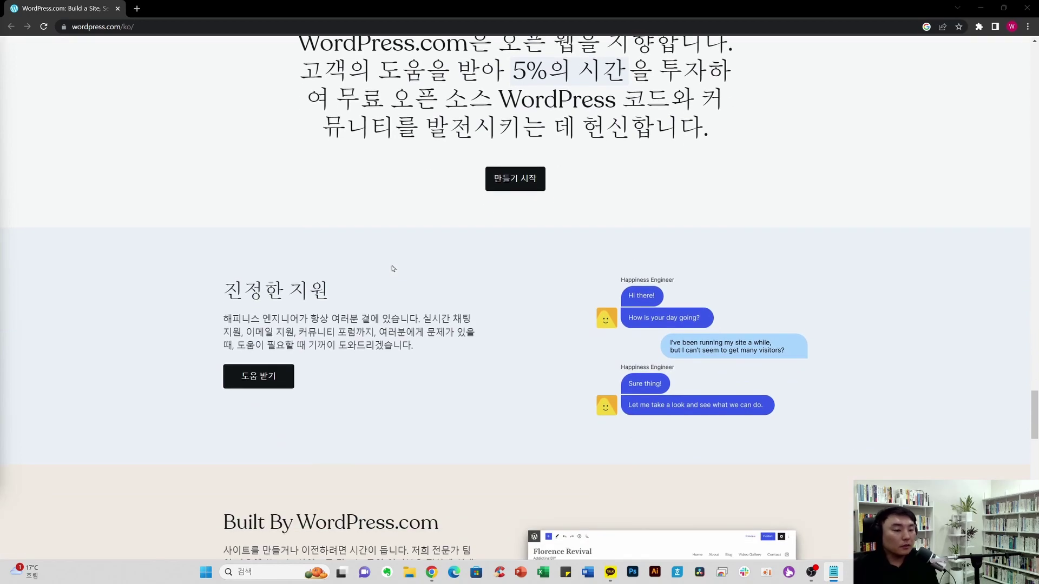
{"action": "scroll", "coordinate": [393, 268], "scroll_direction": "down", "scroll_amount": 5}
{"action": "scroll", "coordinate": [393, 269], "scroll_direction": "down", "scroll_amount": 1}
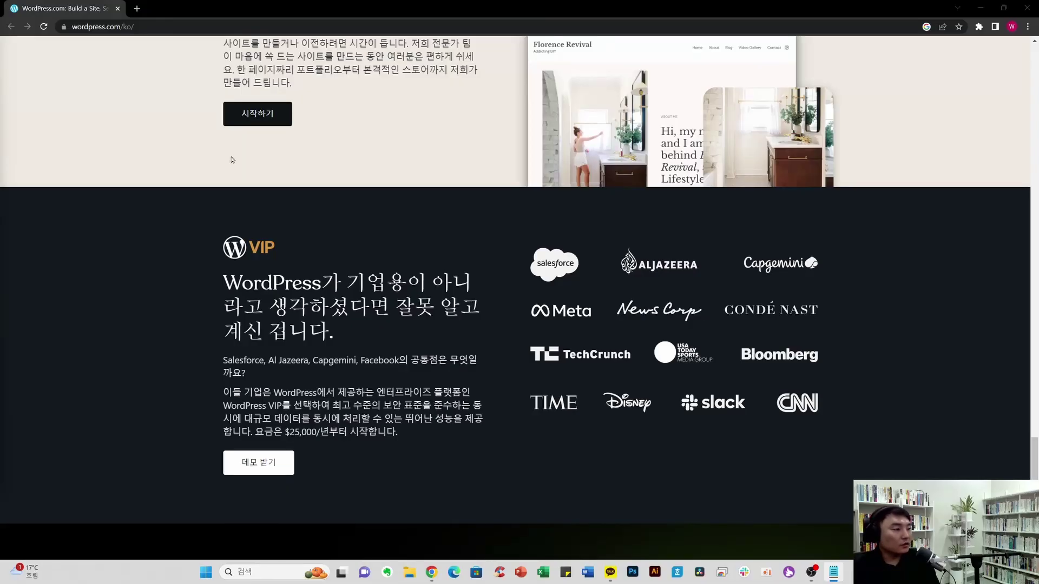
{"action": "scroll", "coordinate": [303, 216], "scroll_direction": "up", "scroll_amount": 6}
{"action": "scroll", "coordinate": [303, 216], "scroll_direction": "up", "scroll_amount": 20}
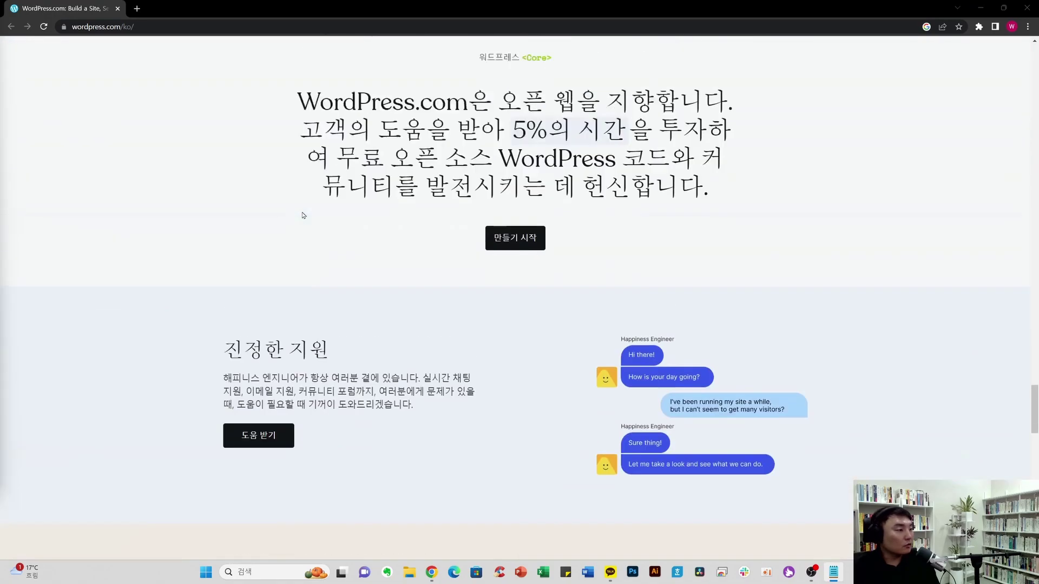
{"action": "scroll", "coordinate": [303, 215], "scroll_direction": "up", "scroll_amount": 20}
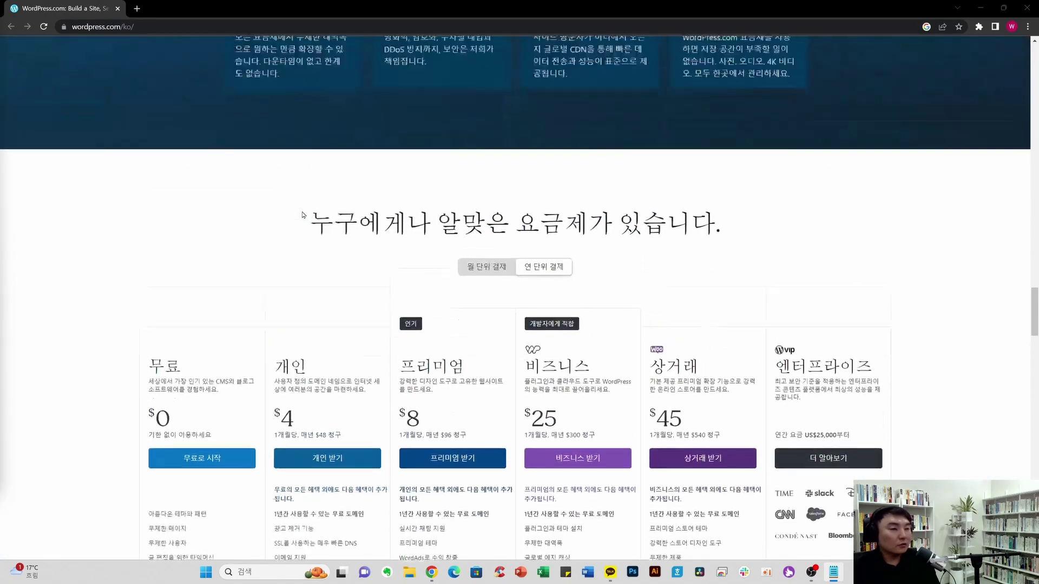
{"action": "scroll", "coordinate": [303, 215], "scroll_direction": "up", "scroll_amount": 15}
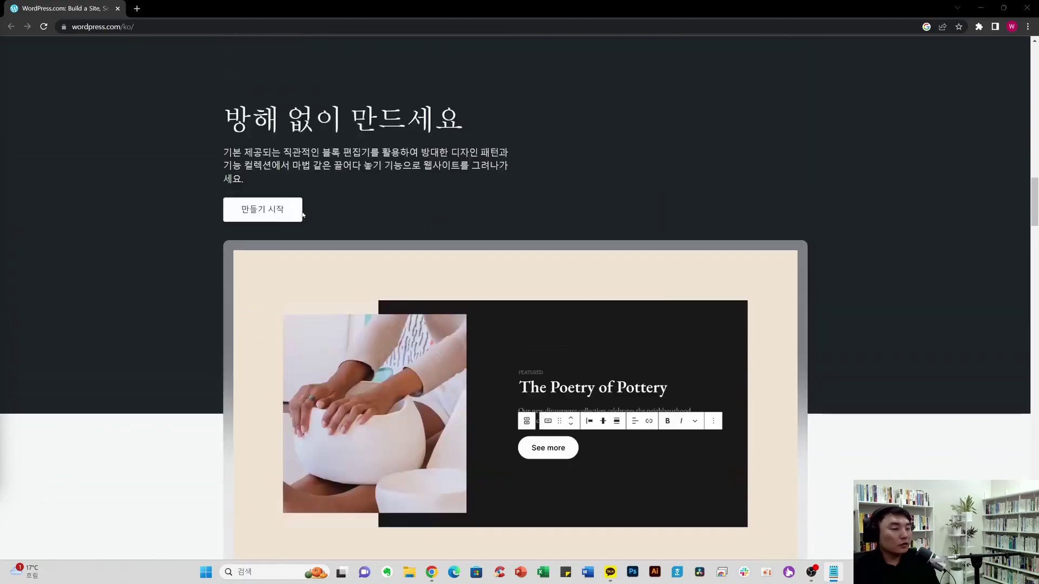
{"action": "scroll", "coordinate": [303, 214], "scroll_direction": "up", "scroll_amount": 12}
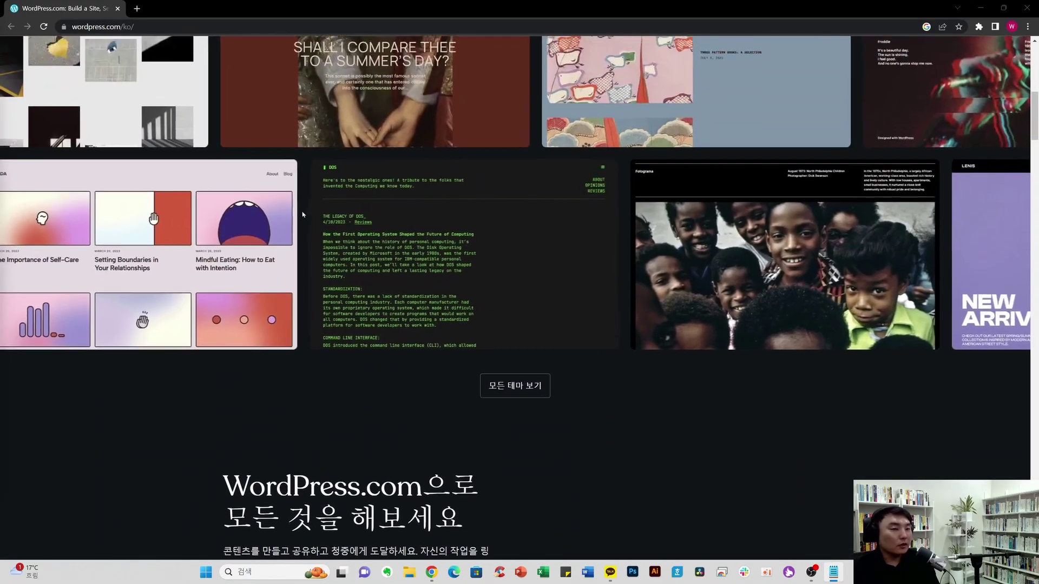
{"action": "scroll", "coordinate": [302, 215], "scroll_direction": "up", "scroll_amount": 1}
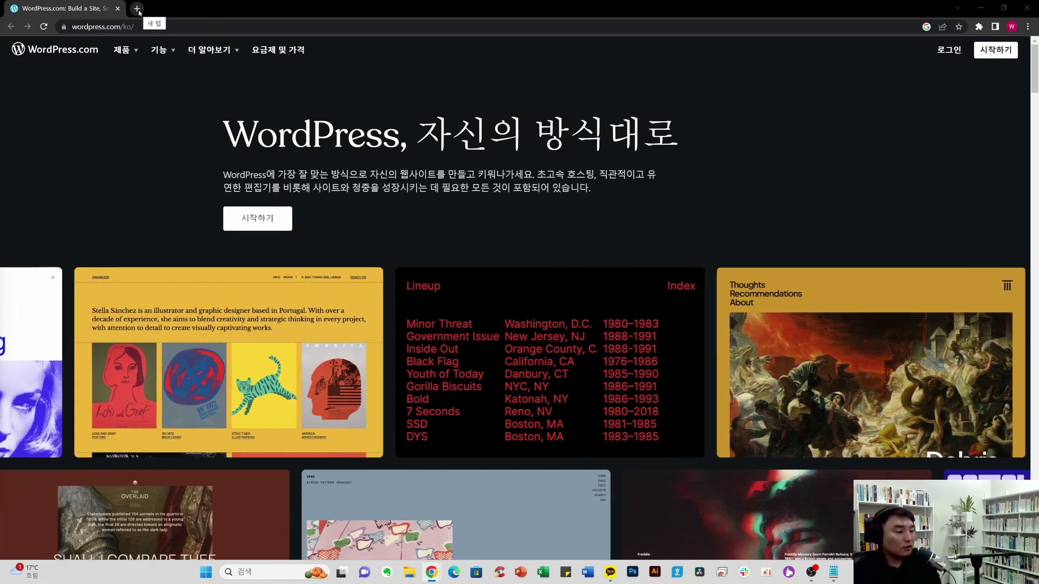
Open dothome.co.kr in a new tab and go to its 무료 호스팅 page.
{"action": "left_click", "coordinate": [137, 9]}
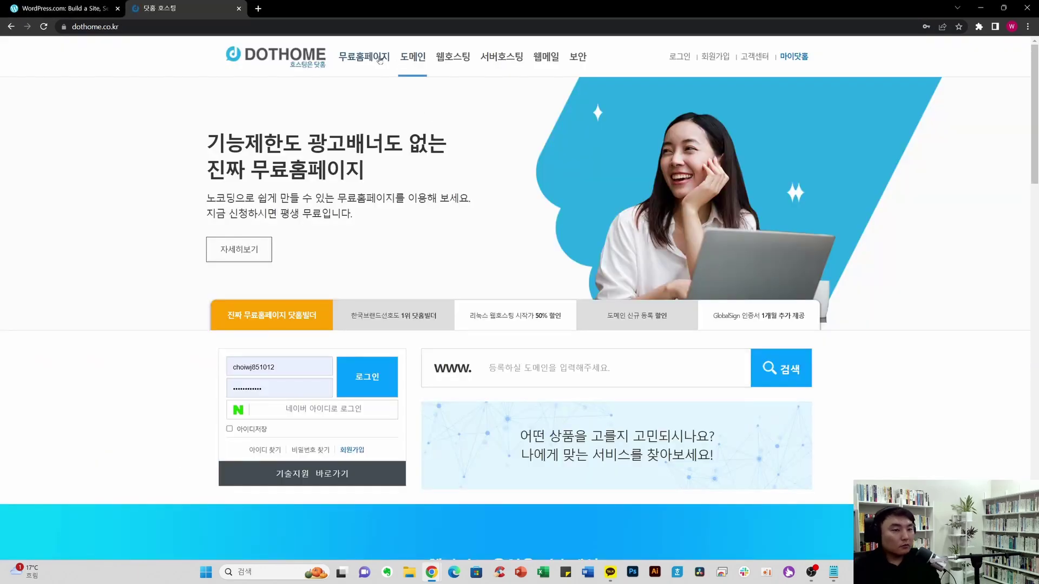
{"action": "mouse_move", "coordinate": [391, 74]}
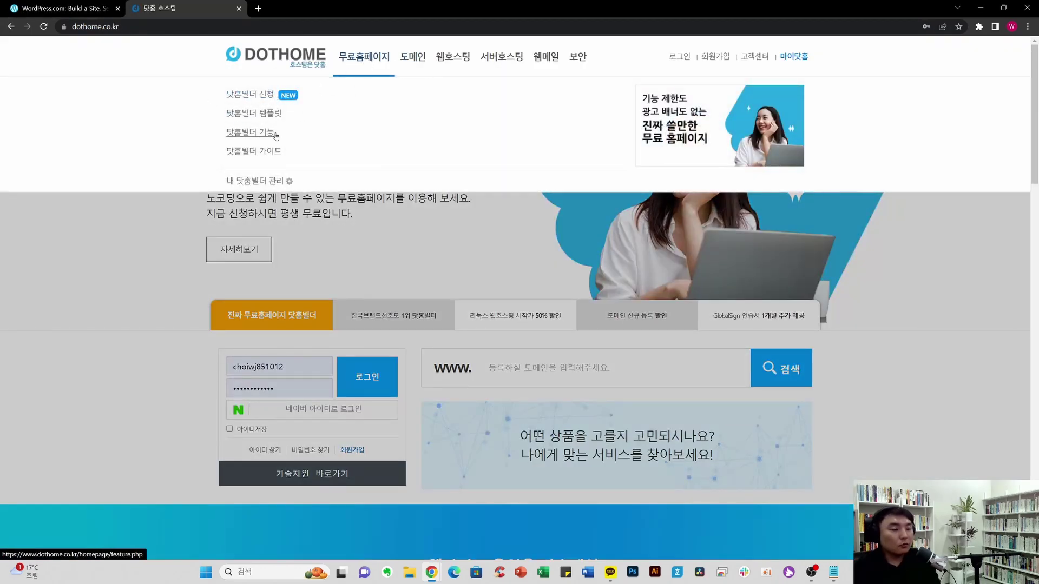
{"action": "mouse_move", "coordinate": [451, 59]}
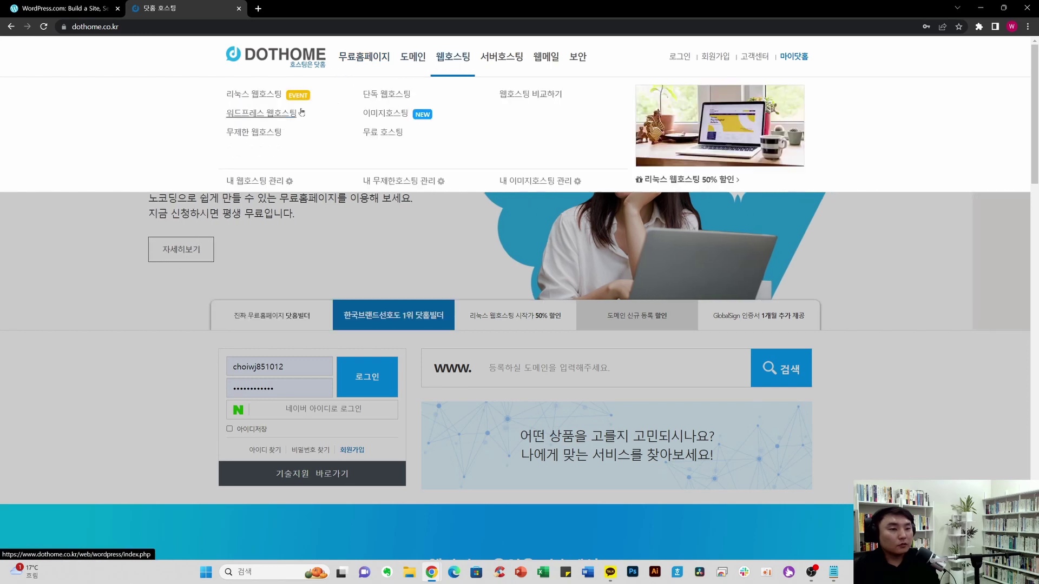
{"action": "left_click", "coordinate": [398, 131]}
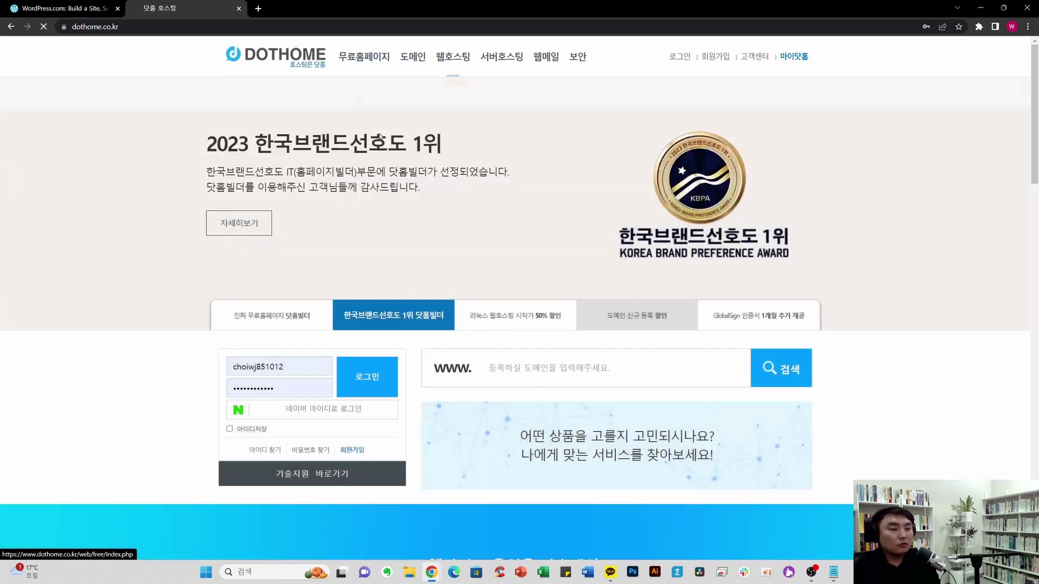
Highlight the free plan's specs: 200MB disk, 300MB daily traffic, 200MB DB.
{"action": "scroll", "coordinate": [494, 260], "scroll_direction": "down", "scroll_amount": 2}
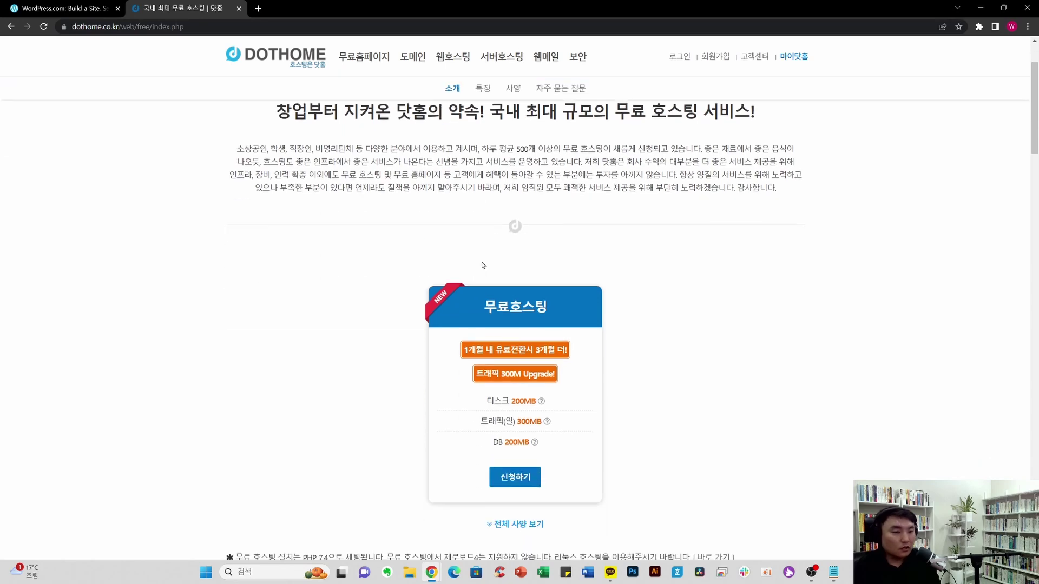
{"action": "scroll", "coordinate": [476, 260], "scroll_direction": "up", "scroll_amount": 1}
{"action": "scroll", "coordinate": [462, 261], "scroll_direction": "down", "scroll_amount": 2}
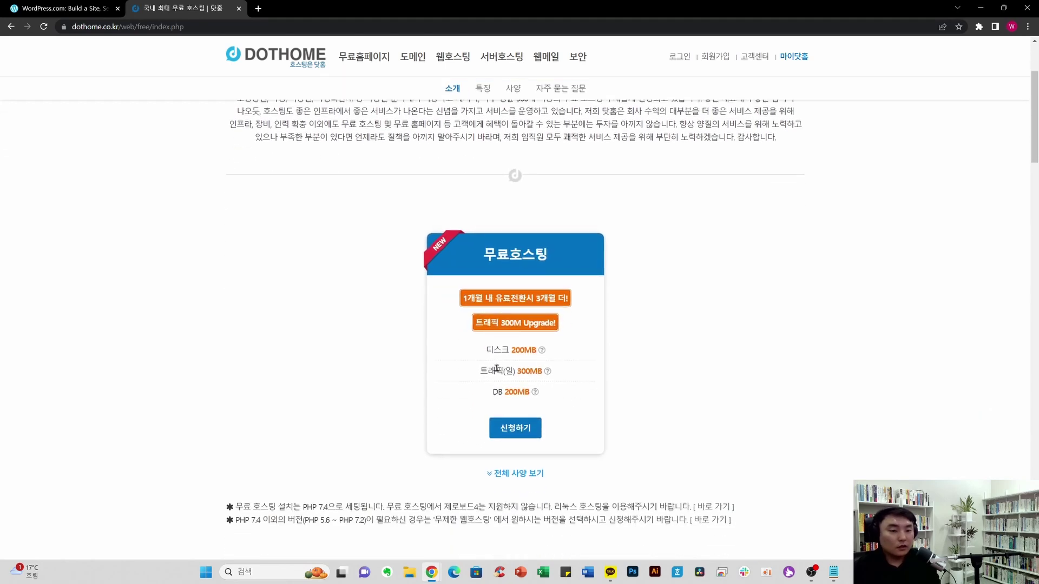
{"action": "left_click_drag", "start_coordinate": [514, 352], "coordinate": [524, 394]}
{"action": "left_click", "coordinate": [522, 346]}
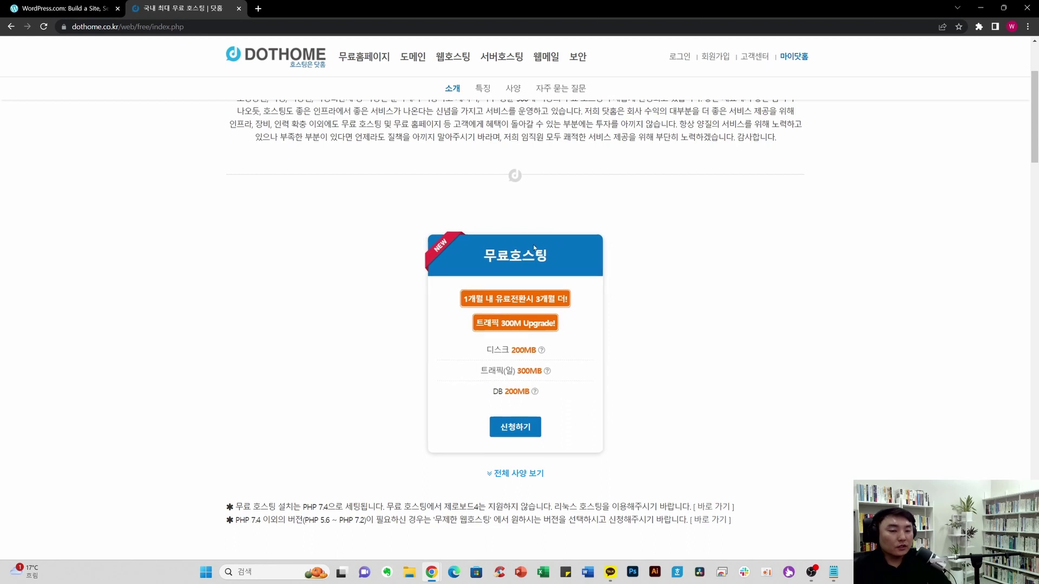
Go to Dothome's 무제한 웹호스팅 plans page.
{"action": "scroll", "coordinate": [709, 320], "scroll_direction": "down", "scroll_amount": 1}
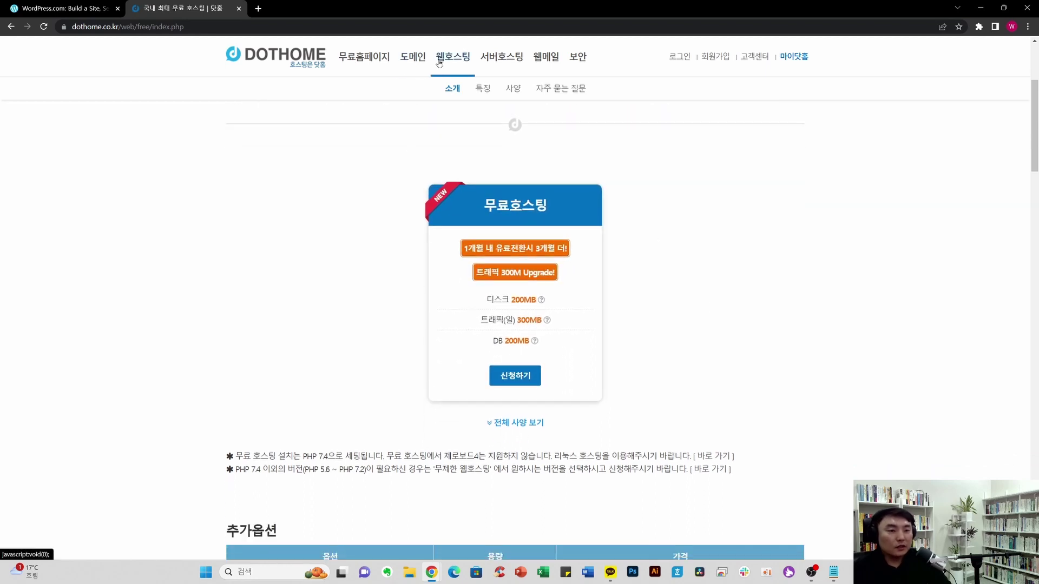
{"action": "mouse_move", "coordinate": [456, 58]}
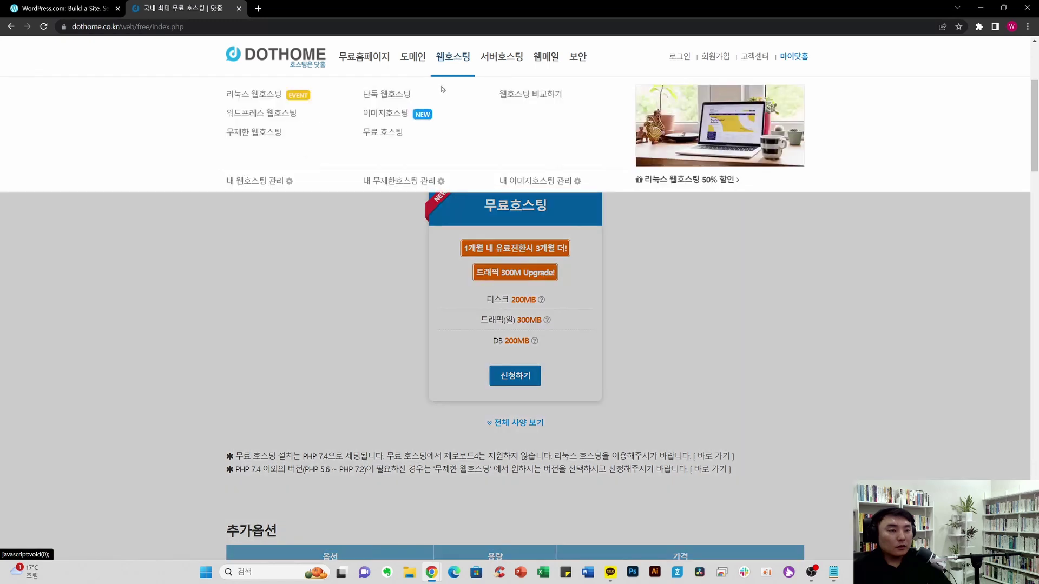
{"action": "left_click", "coordinate": [260, 136]}
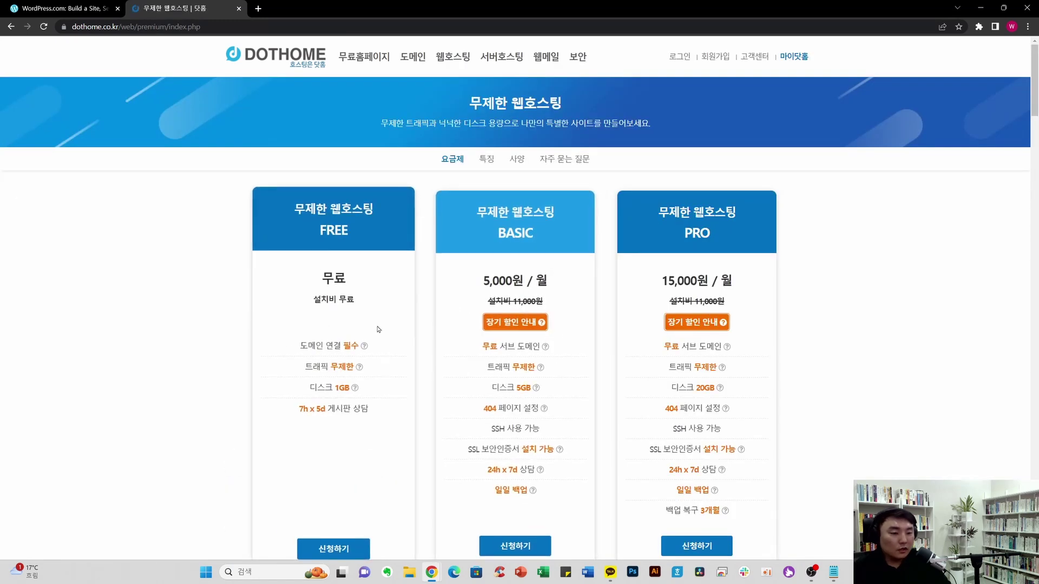
Highlight the FREE plan's unlimited traffic, 1GB disk and 도메인 연결 필수 lines.
{"action": "scroll", "coordinate": [324, 269], "scroll_direction": "down", "scroll_amount": 2}
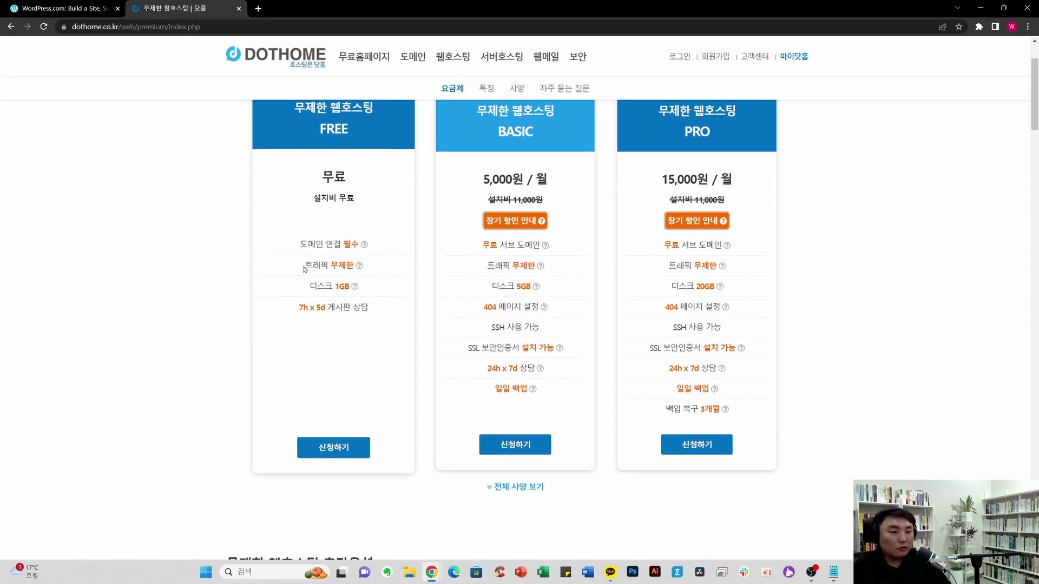
{"action": "left_click_drag", "start_coordinate": [305, 266], "coordinate": [353, 288]}
{"action": "left_click", "coordinate": [328, 286]}
{"action": "left_click", "coordinate": [351, 297]}
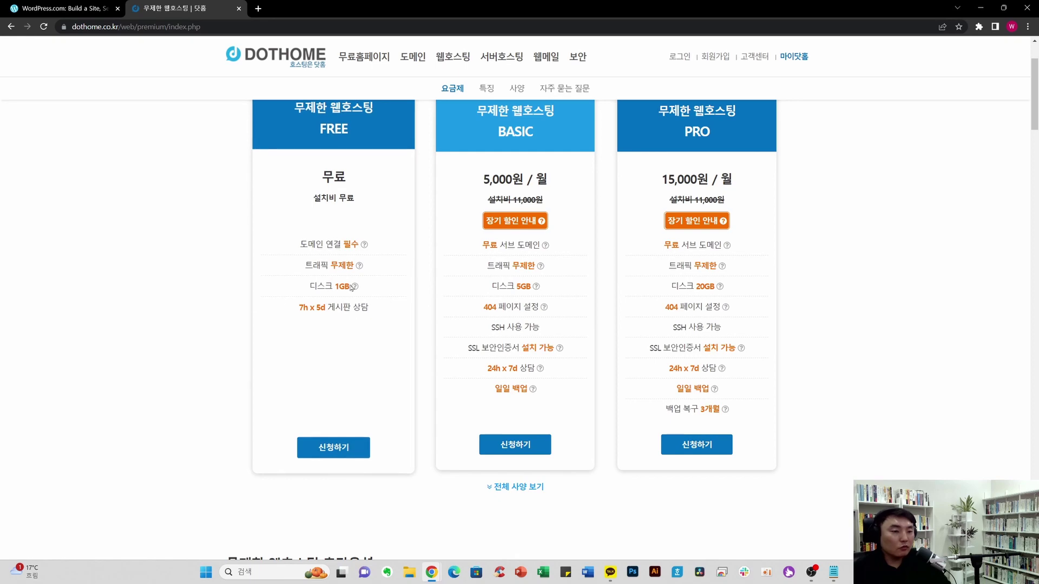
{"action": "scroll", "coordinate": [333, 301], "scroll_direction": "up", "scroll_amount": 1}
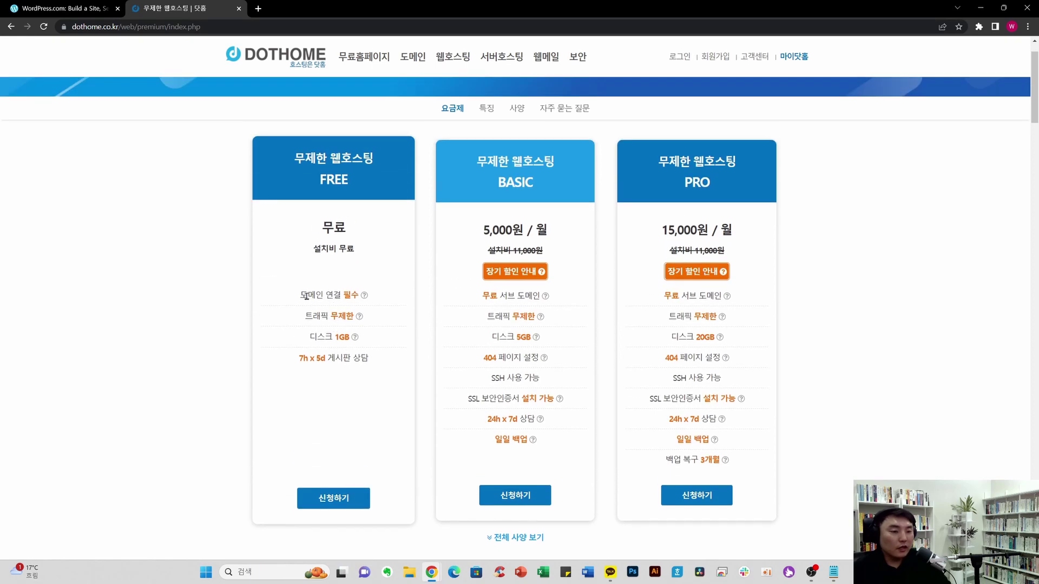
{"action": "left_click_drag", "start_coordinate": [298, 301], "coordinate": [365, 298]}
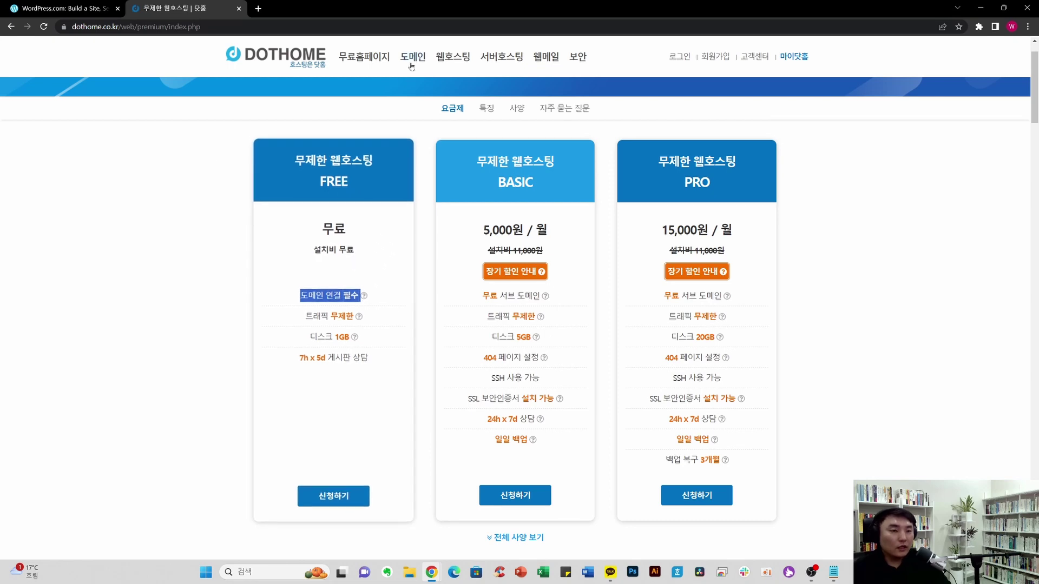
Search Dothome's domain search for dkdkdkdk.
{"action": "mouse_move", "coordinate": [417, 62]}
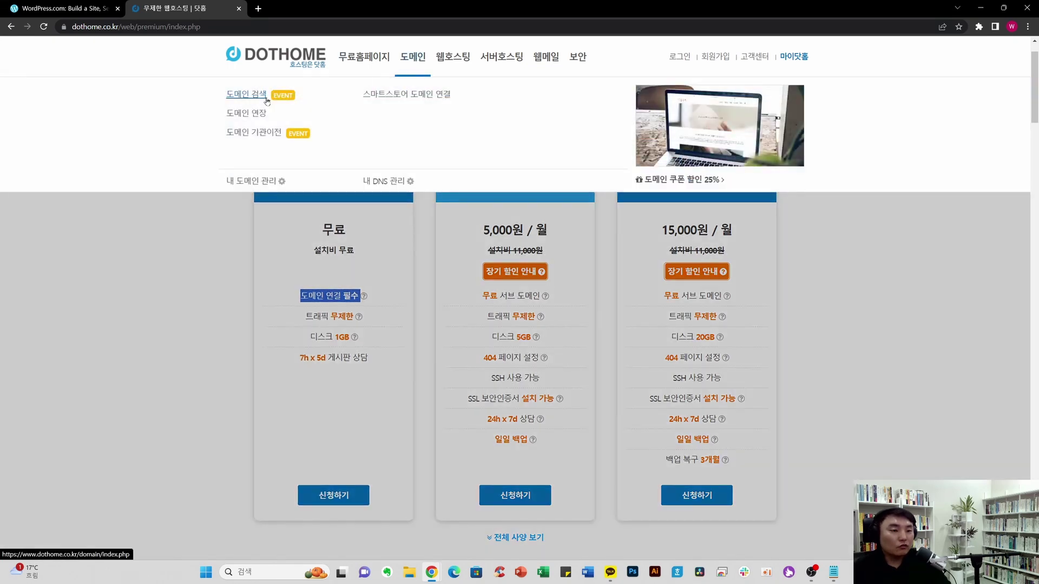
{"action": "left_click", "coordinate": [254, 95]}
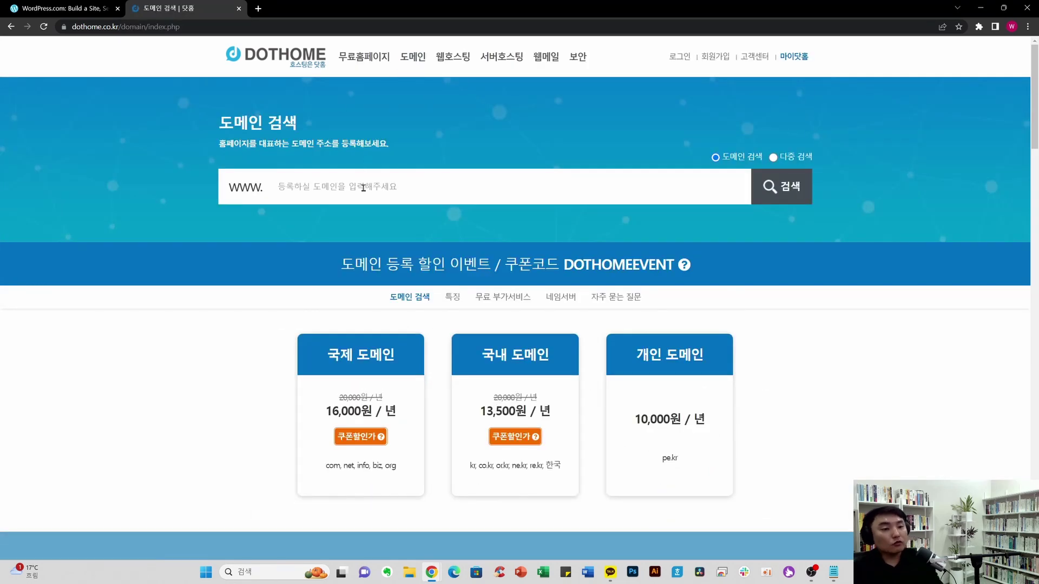
{"action": "type", "text": "dkdkdkdk"}
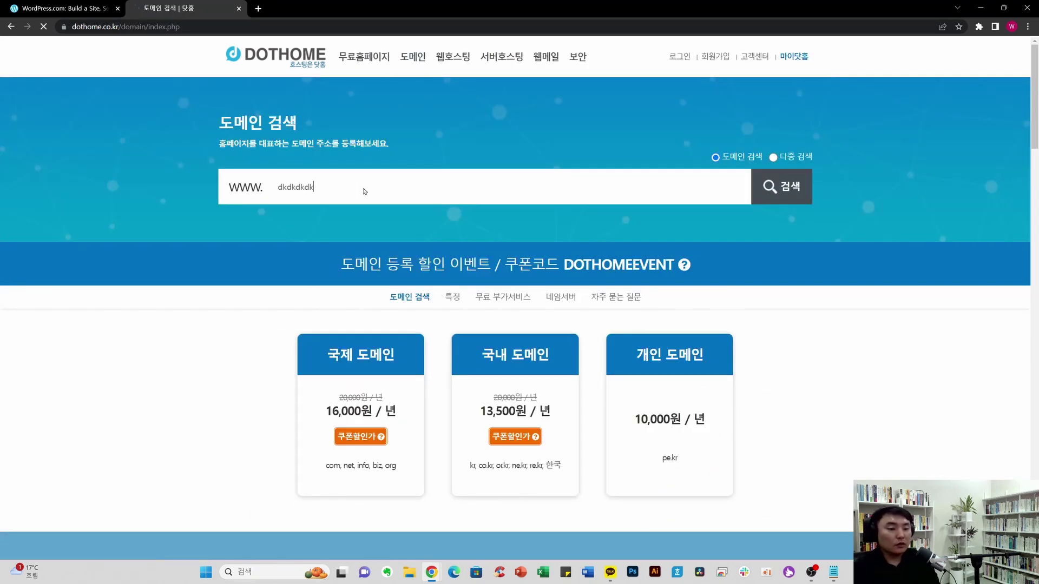
{"action": "key", "text": "Return"}
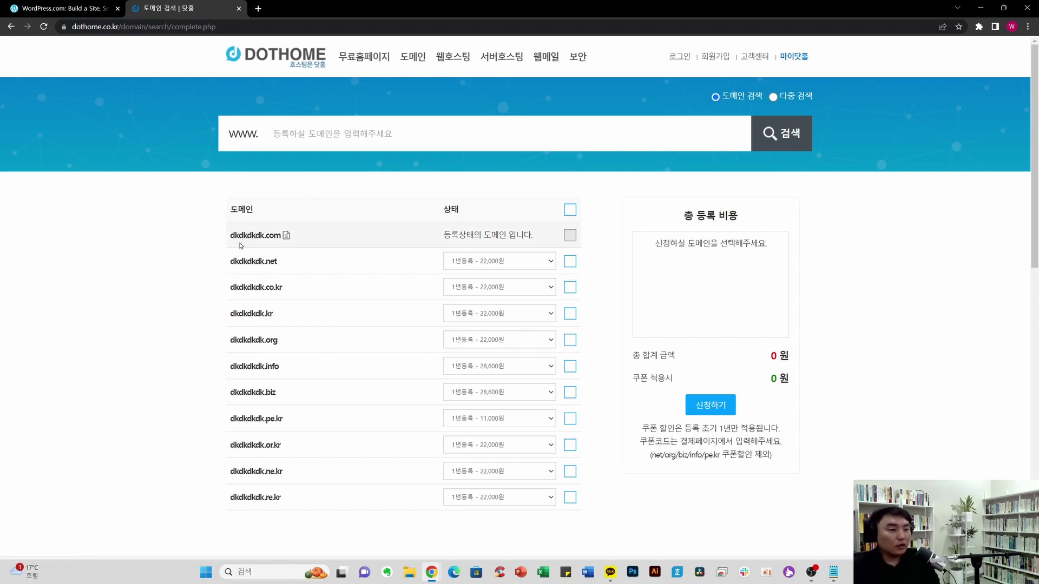
Copy dkdkdkdk and run the same domain search on hosting.kr.
{"action": "left_click_drag", "start_coordinate": [228, 204], "coordinate": [265, 234]}
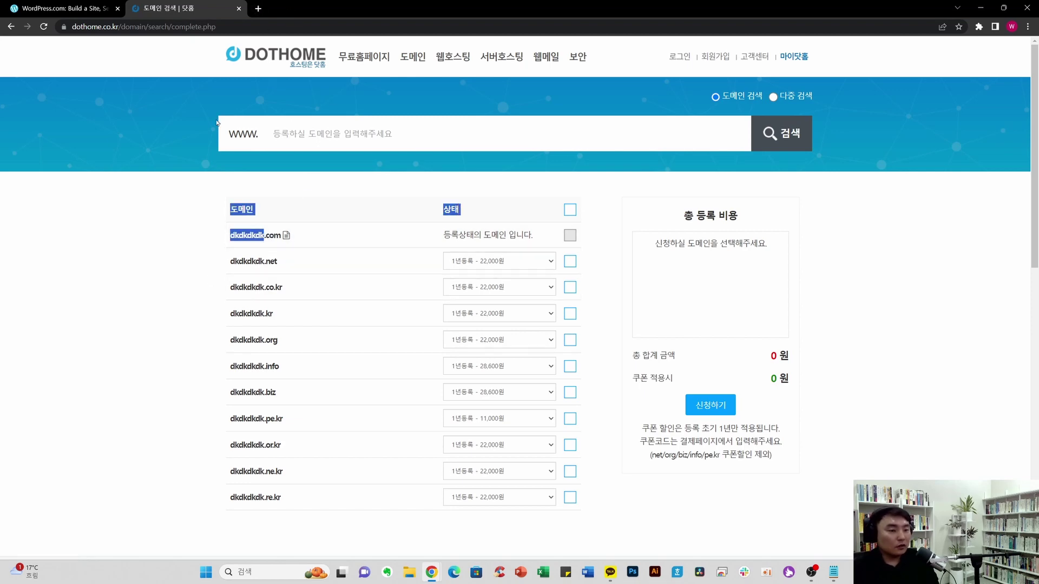
{"action": "left_click", "coordinate": [254, 8]}
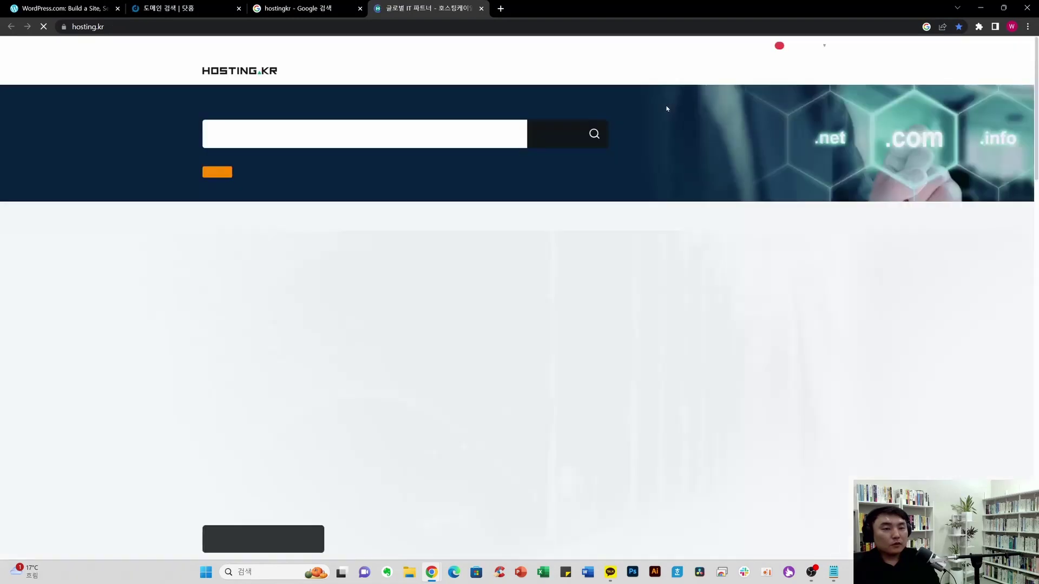
{"action": "left_click", "coordinate": [350, 132]}
{"action": "type", "text": "도메인상태dkdkdkdk"}
{"action": "key", "text": "Return"}
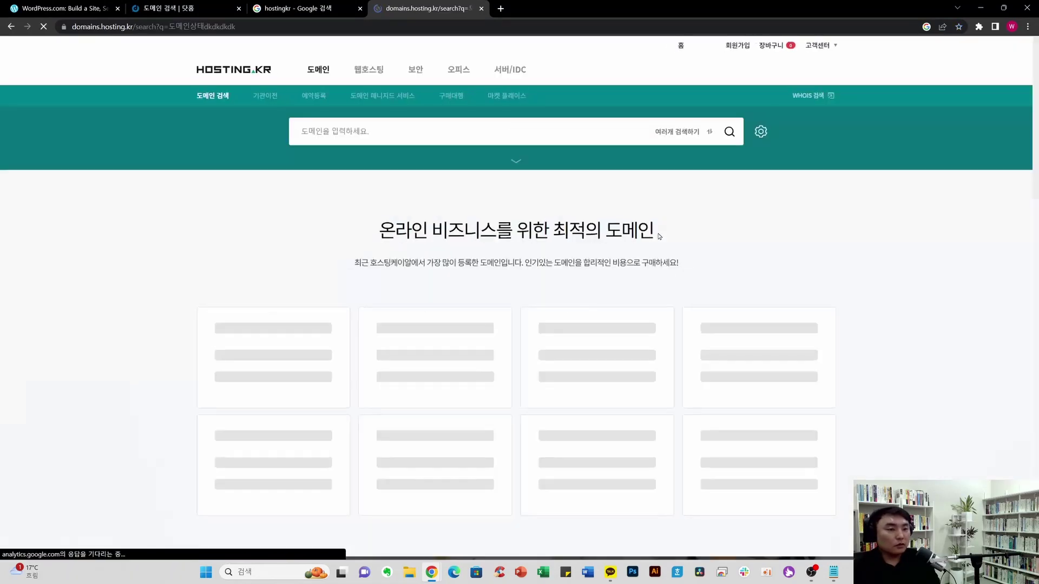
{"action": "left_click", "coordinate": [408, 146]}
{"action": "key", "text": "Home"}
{"action": "key", "text": "Delete"}
{"action": "key", "text": "Delete"}
{"action": "key", "text": "Delete"}
{"action": "key", "text": "Delete"}
{"action": "key", "text": "Delete"}
{"action": "key", "text": "Return"}
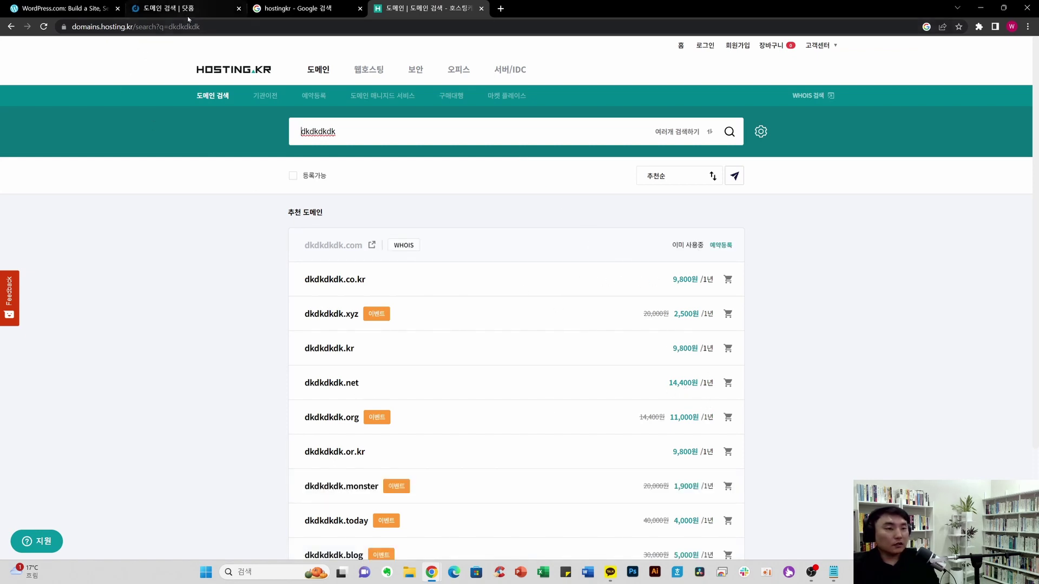
Compare the dkdkdkdk results on Dothome and hosting.kr.
{"action": "left_click", "coordinate": [168, 8]}
{"action": "left_click", "coordinate": [235, 277]}
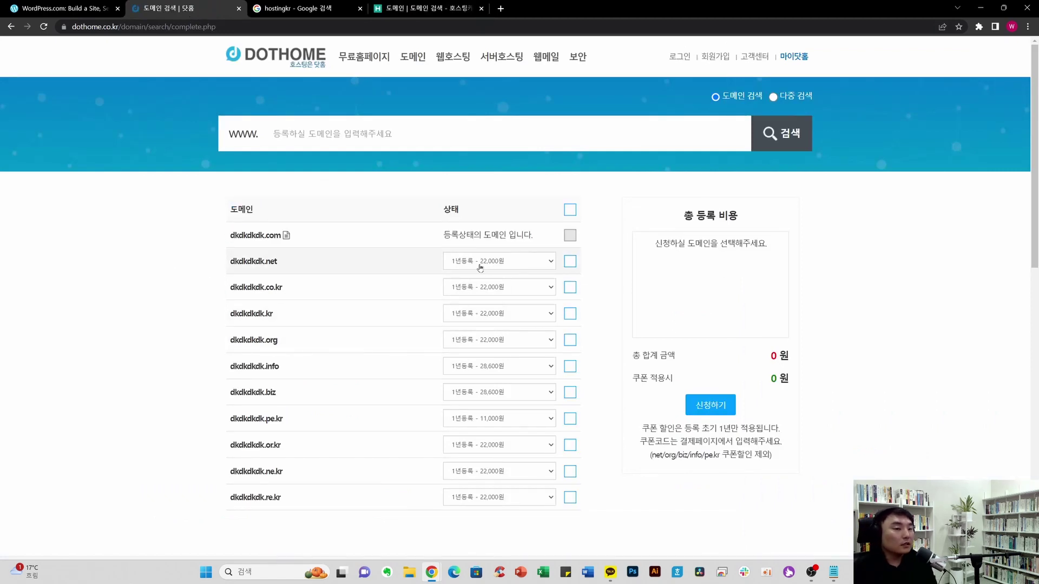
{"action": "left_click", "coordinate": [409, 9]}
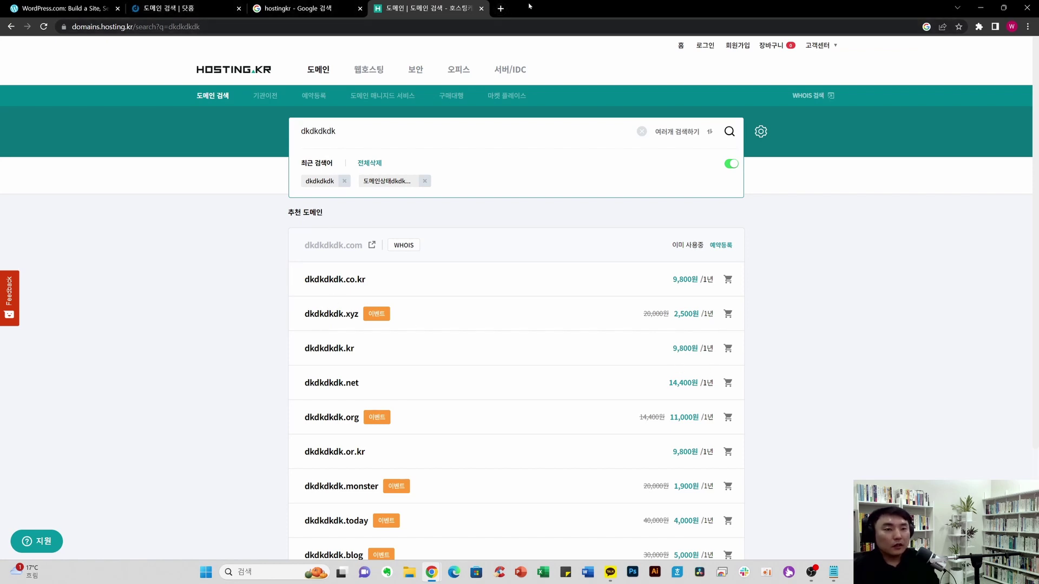
{"action": "left_click", "coordinate": [206, 11]}
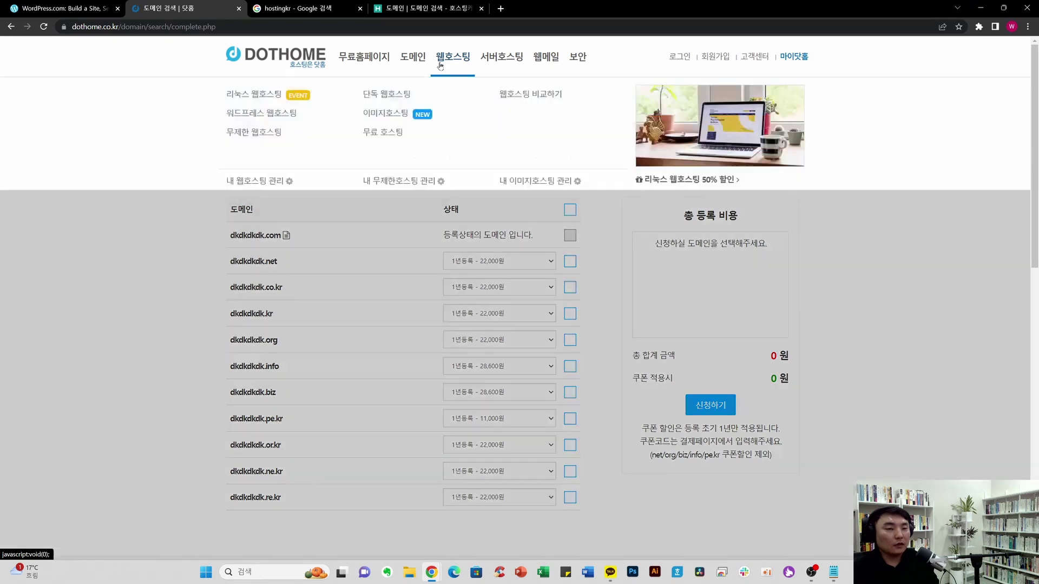
Bring up Dothome's unlimited web hosting pricing page, then start a fresh browser tab.
{"action": "left_click", "coordinate": [246, 138]}
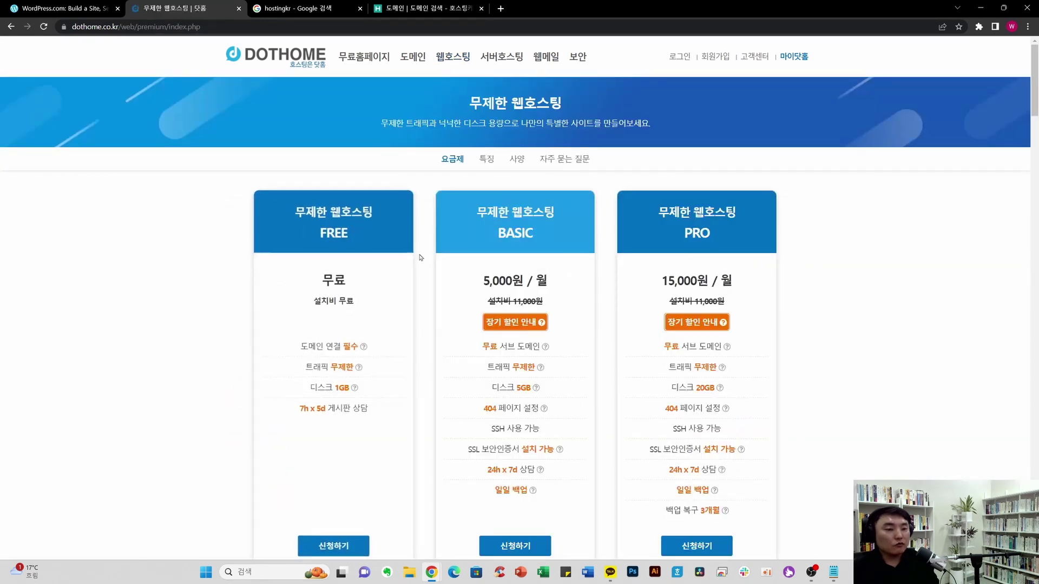
{"action": "mouse_move", "coordinate": [365, 347]}
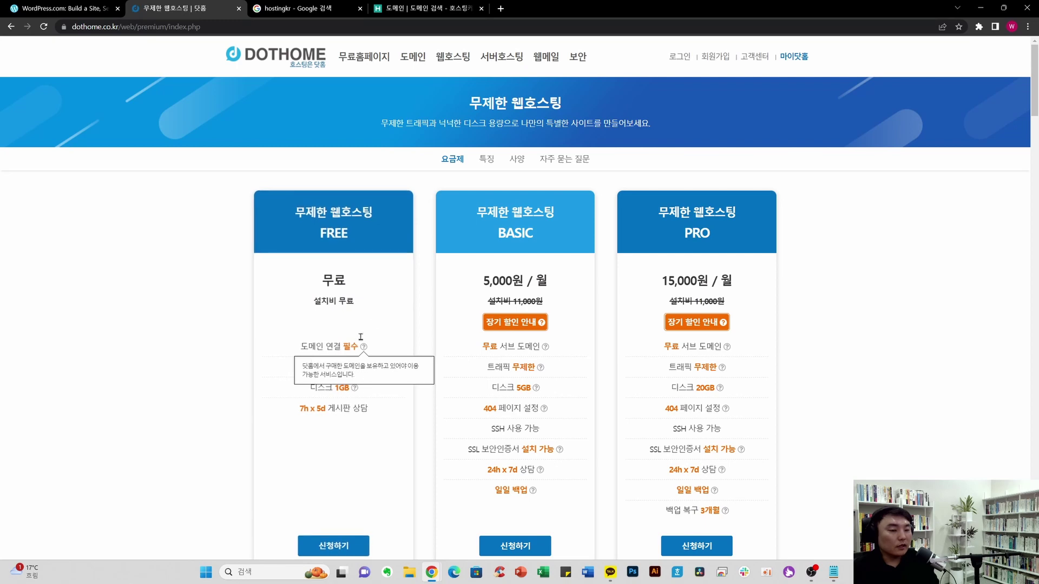
{"action": "left_click", "coordinate": [500, 10]}
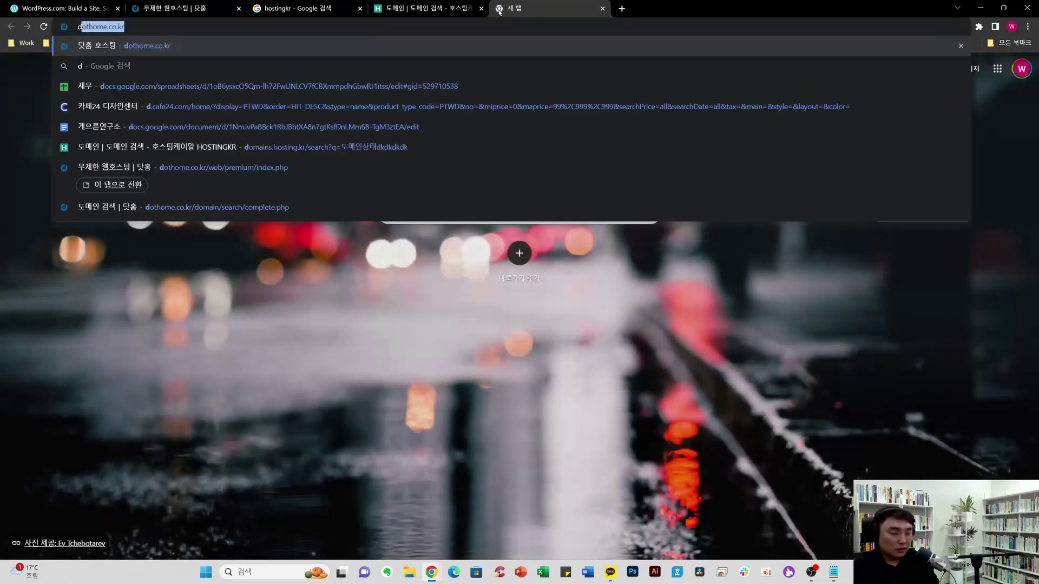
Go to nowhosting.kr and dismiss its advertising popup.
{"action": "type", "text": "nowhos"}
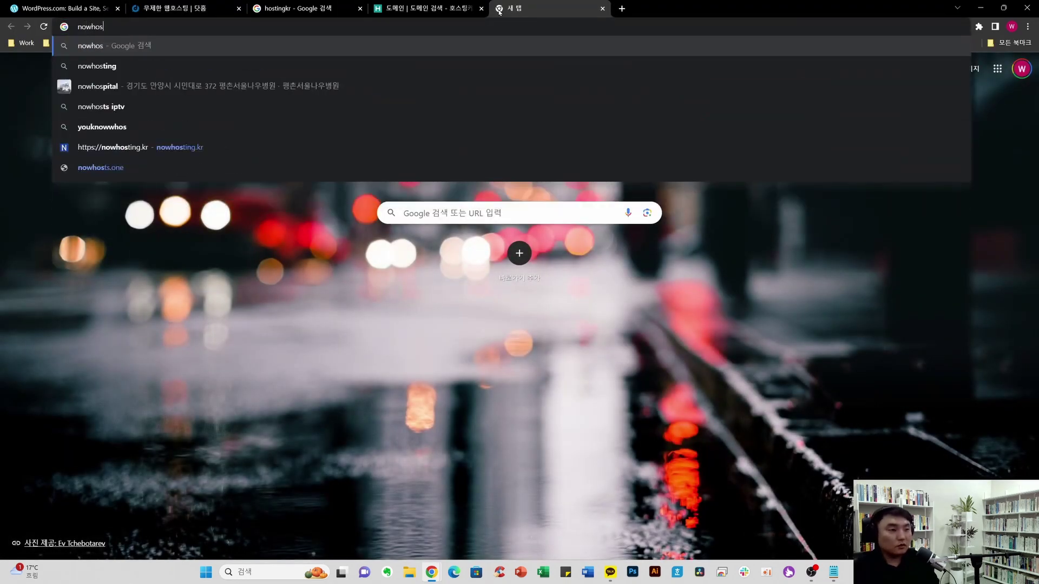
{"action": "key", "text": "Down"}
{"action": "key", "text": "Down"}
{"action": "key", "text": "Down"}
{"action": "key", "text": "Down"}
{"action": "key", "text": "Down"}
{"action": "key", "text": "Return"}
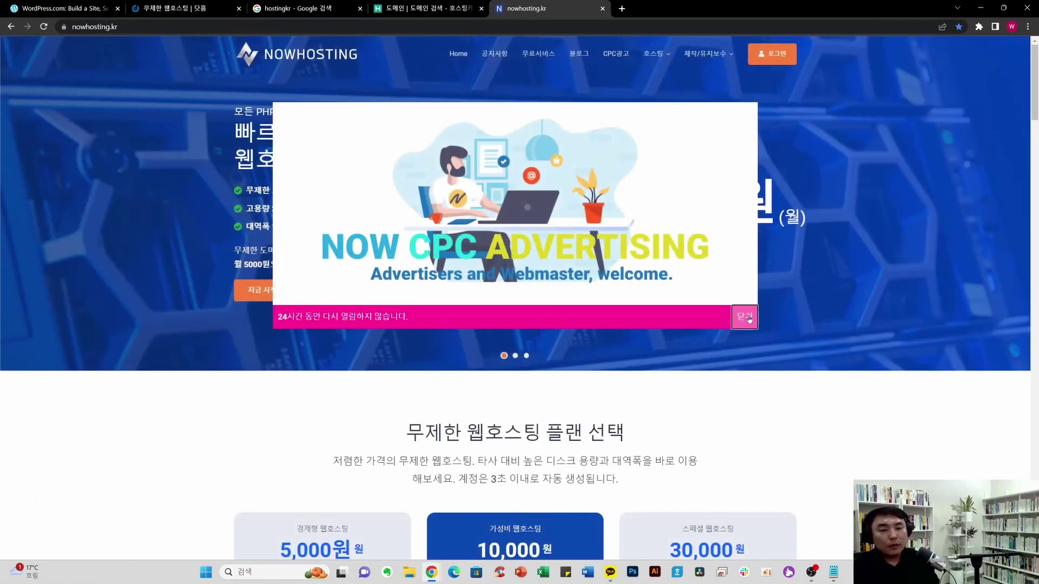
{"action": "left_click", "coordinate": [746, 317]}
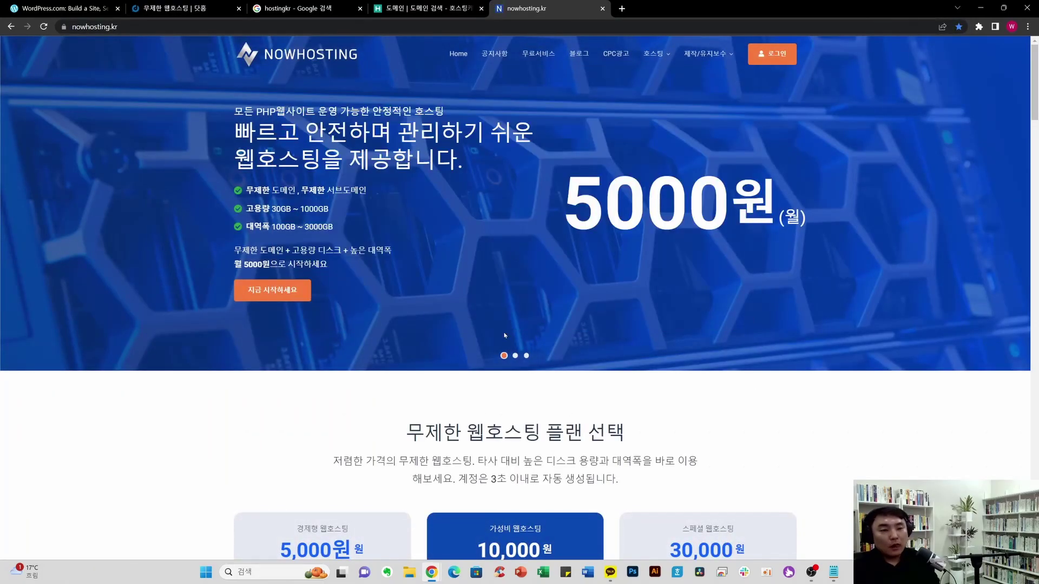
Scroll to and highlight the 무료웹호스팅 서비스 heading.
{"action": "scroll", "coordinate": [673, 329], "scroll_direction": "down", "scroll_amount": 15}
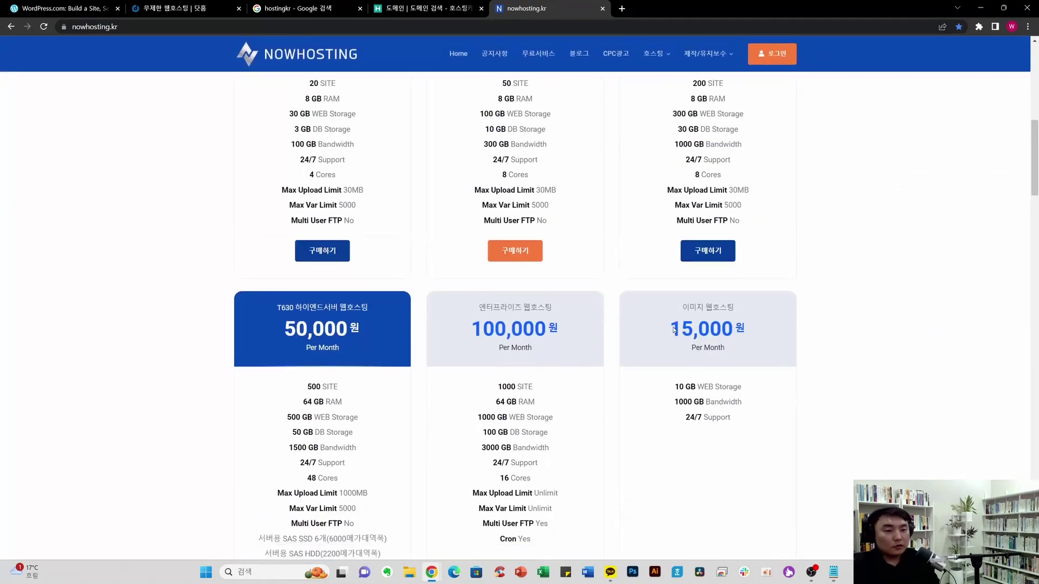
{"action": "scroll", "coordinate": [674, 330], "scroll_direction": "down", "scroll_amount": 20}
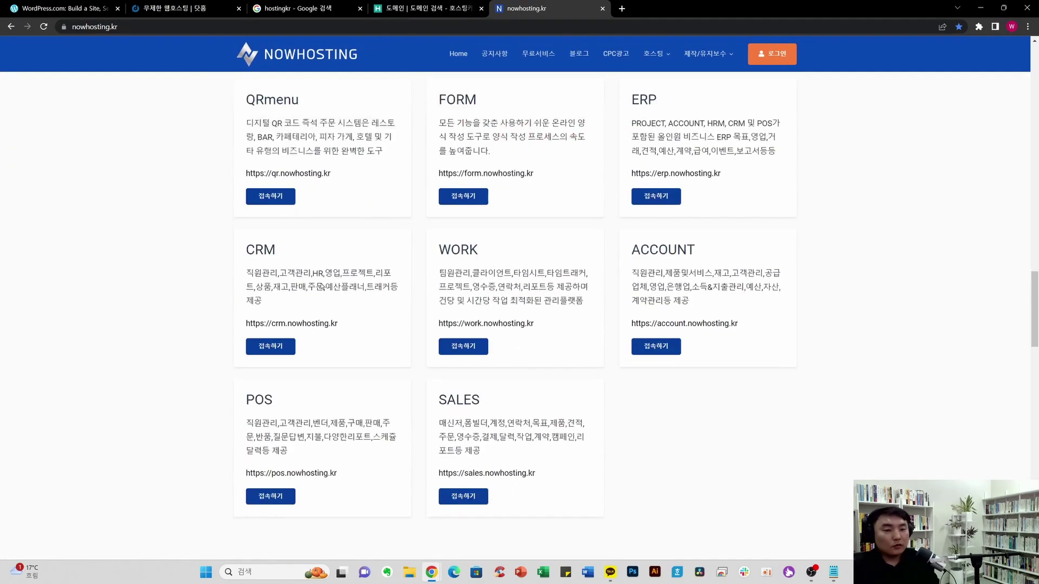
{"action": "scroll", "coordinate": [321, 286], "scroll_direction": "down", "scroll_amount": 9}
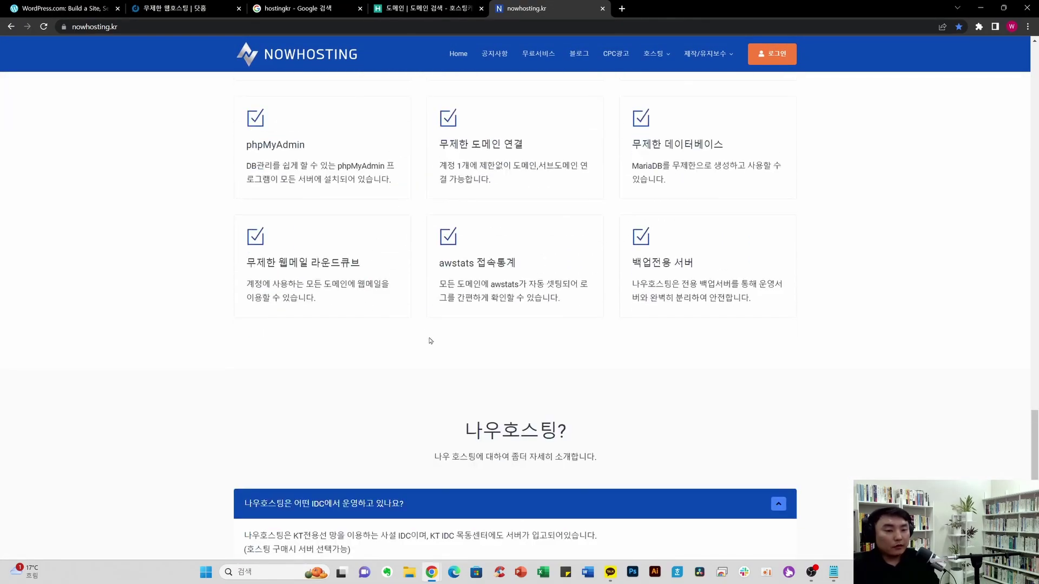
{"action": "scroll", "coordinate": [431, 341], "scroll_direction": "up", "scroll_amount": 20}
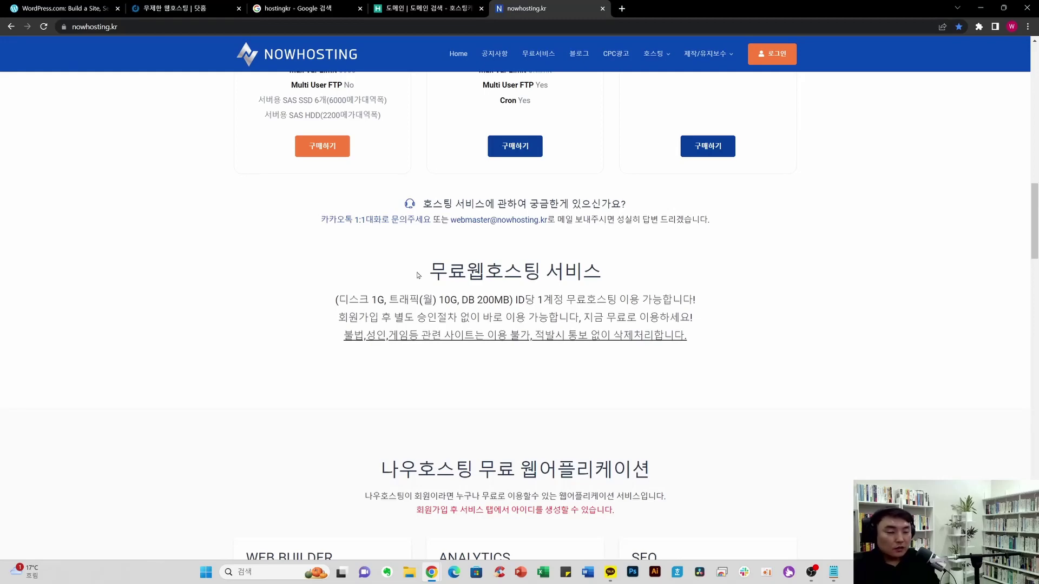
{"action": "left_click_drag", "start_coordinate": [419, 275], "coordinate": [659, 279]}
{"action": "left_click", "coordinate": [319, 320]}
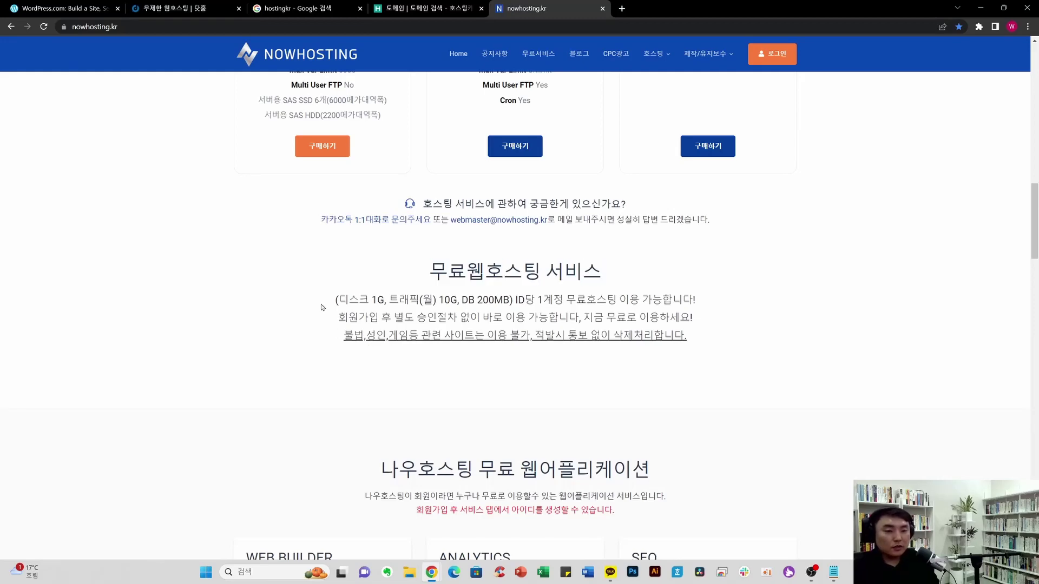
Highlight the free plan's 1G disk, 10G traffic and sign-up terms, then close the Dothome tab.
{"action": "left_click_drag", "start_coordinate": [340, 299], "coordinate": [701, 306]}
{"action": "left_click", "coordinate": [541, 302]}
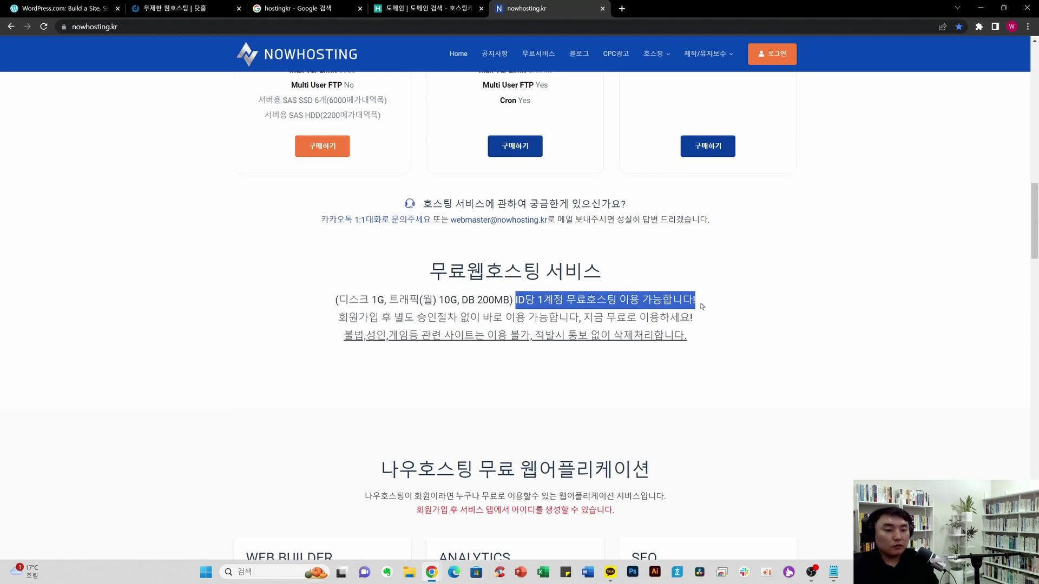
{"action": "left_click", "coordinate": [591, 334]}
{"action": "left_click_drag", "start_coordinate": [339, 317], "coordinate": [586, 320]}
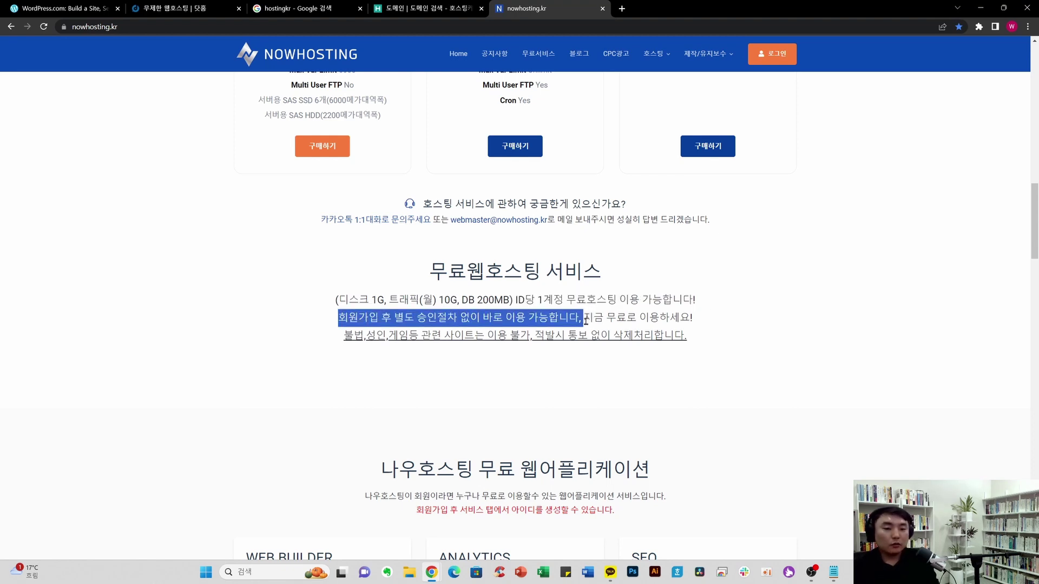
{"action": "left_click", "coordinate": [636, 384]}
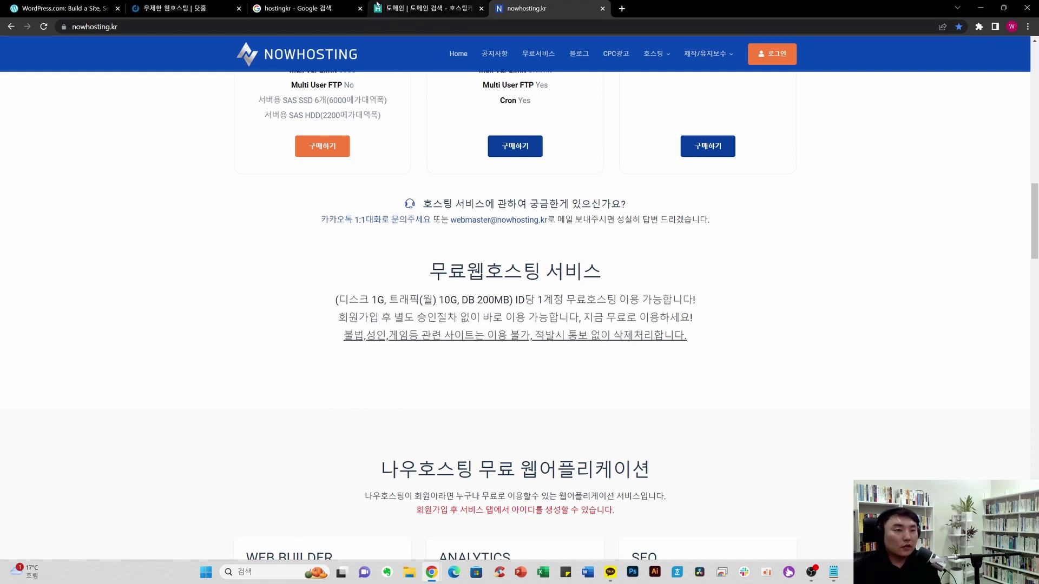
{"action": "left_click", "coordinate": [239, 8]}
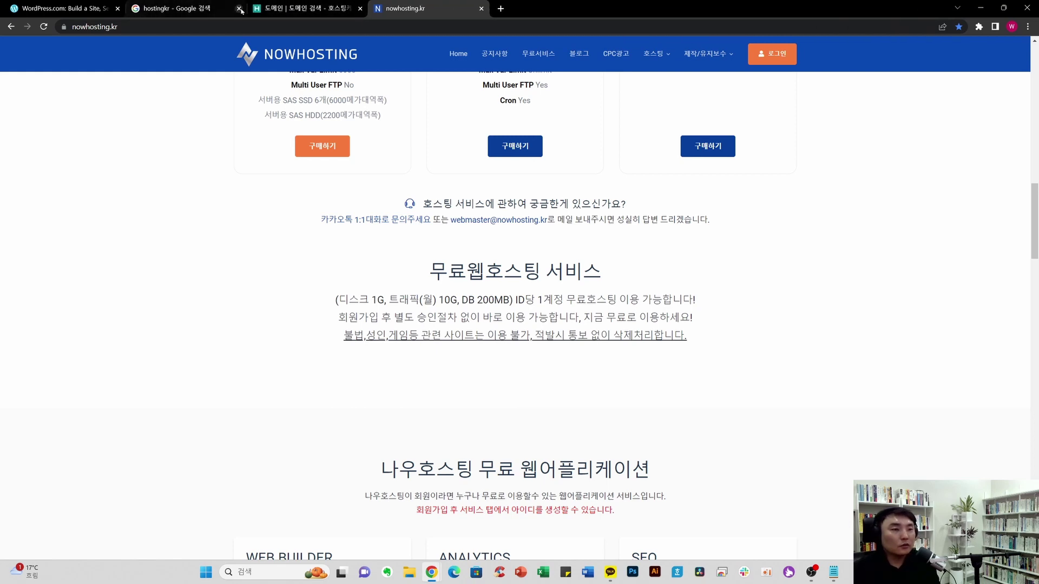
Close the hostingkr Google search tab and go to the hosting.kr home page.
{"action": "left_click", "coordinate": [239, 8]}
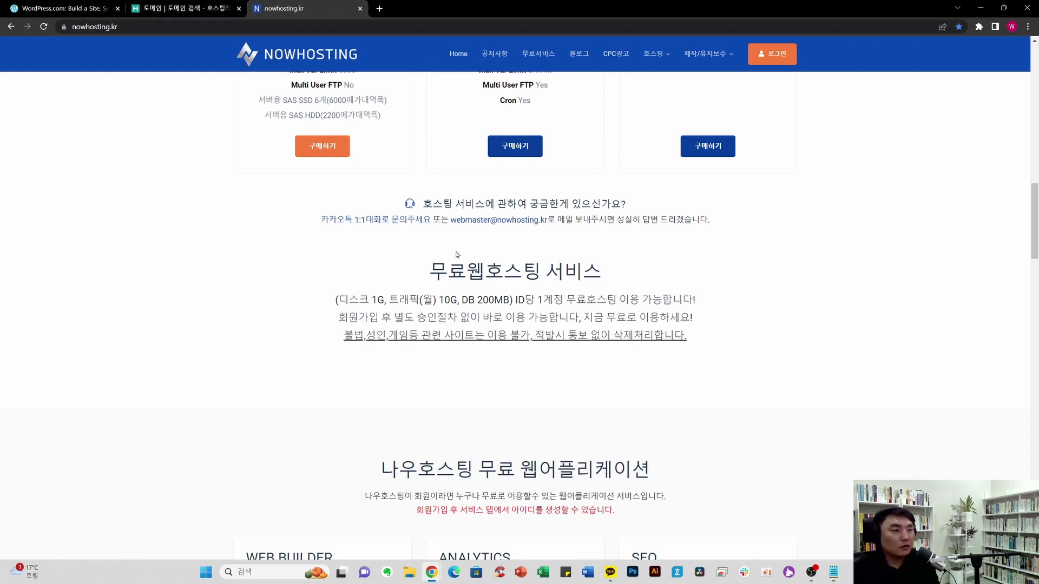
{"action": "key", "text": "ctrl+shift+Tab"}
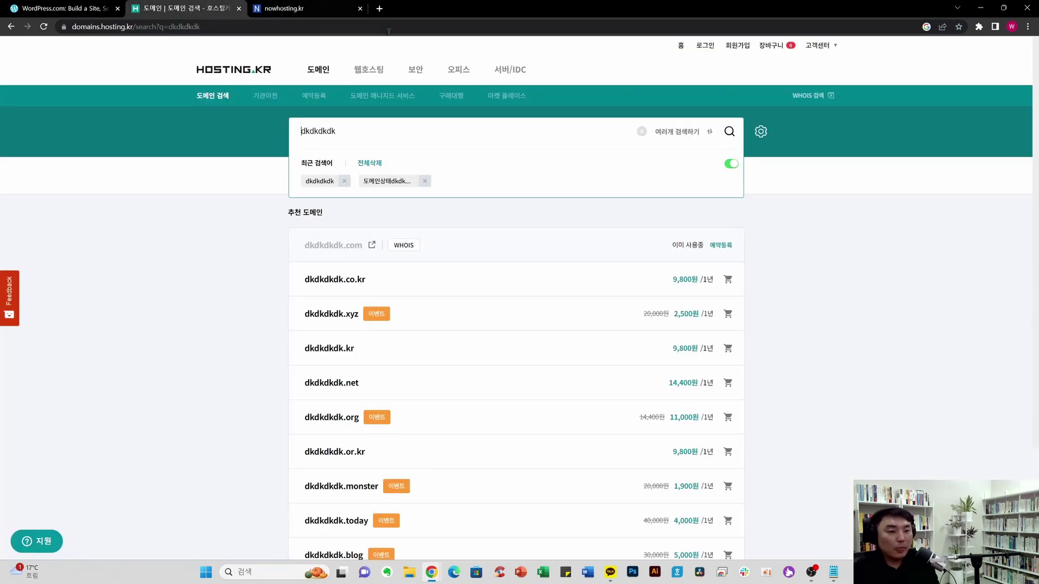
{"action": "left_click", "coordinate": [229, 75]}
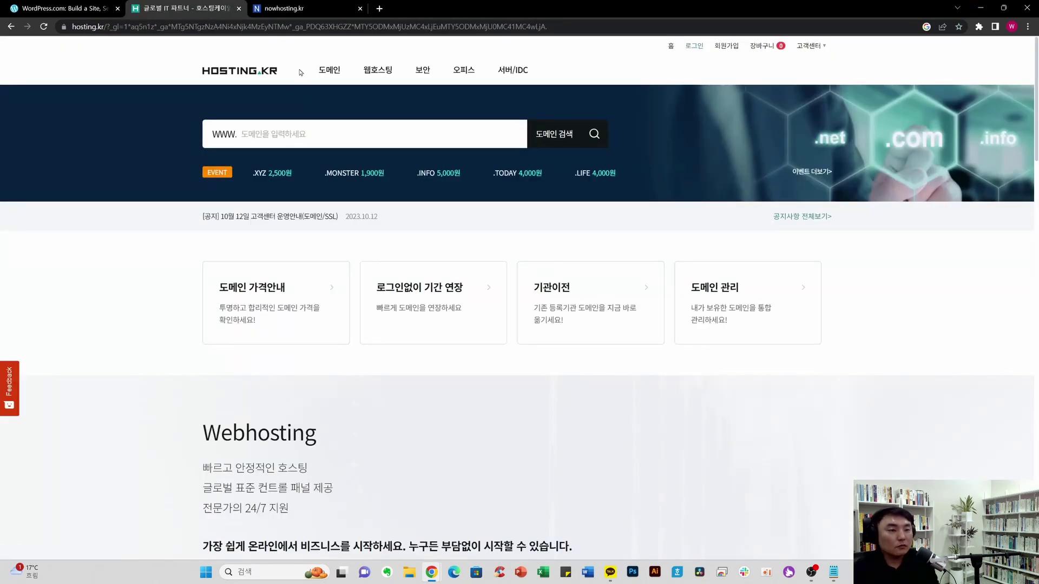
Check the nowhosting.kr tab, then sign in to hosting.kr with Google.
{"action": "left_click", "coordinate": [325, 6]}
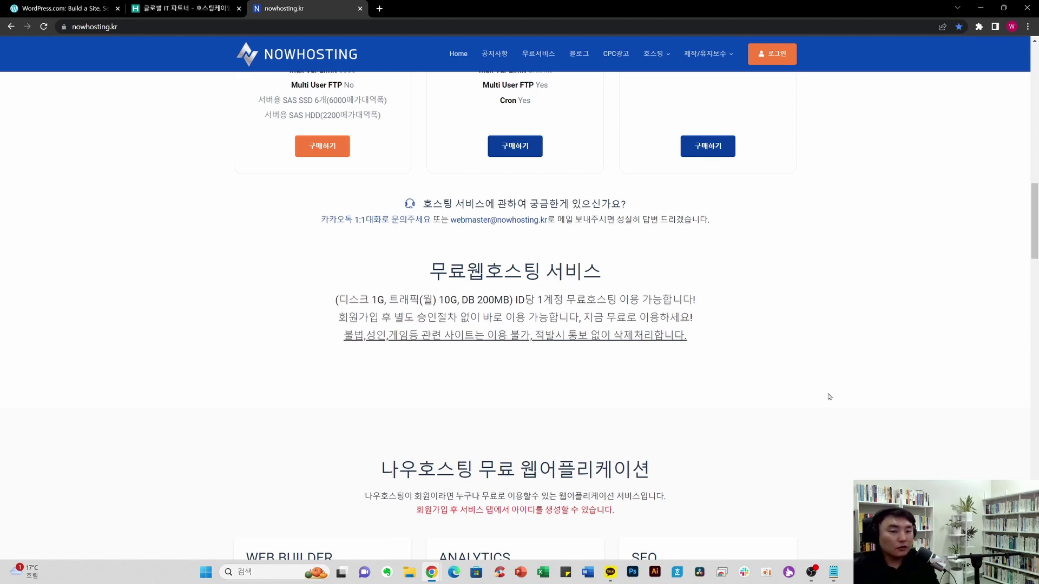
{"action": "scroll", "coordinate": [786, 375], "scroll_direction": "down", "scroll_amount": 5}
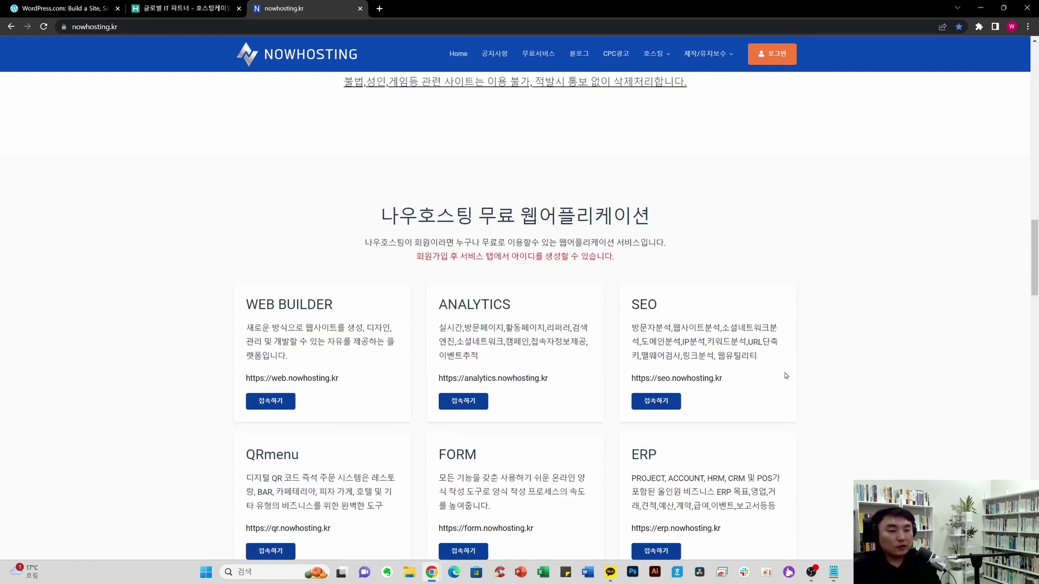
{"action": "scroll", "coordinate": [786, 375], "scroll_direction": "up", "scroll_amount": 5}
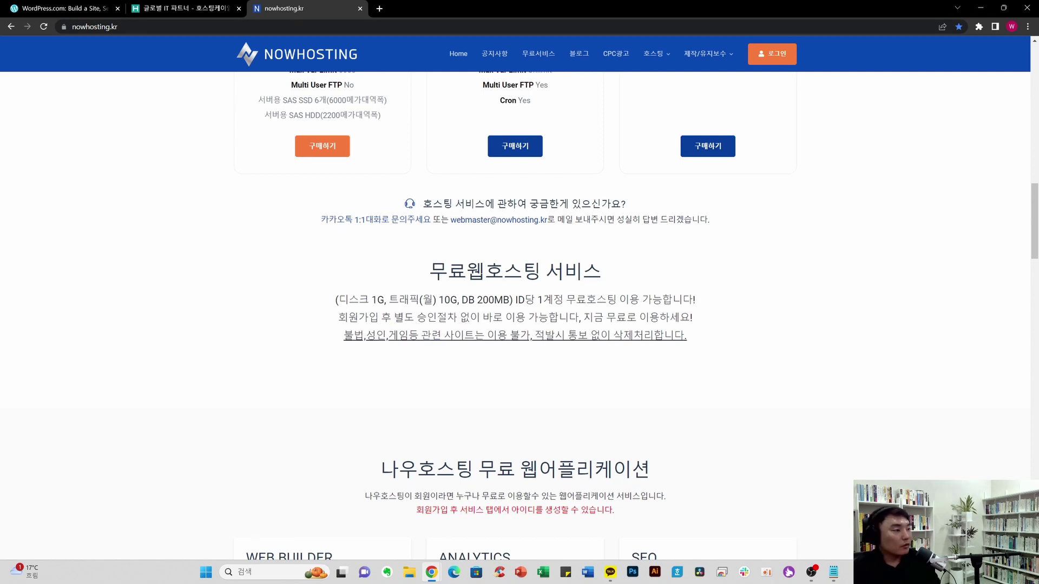
{"action": "left_click", "coordinate": [184, 9]}
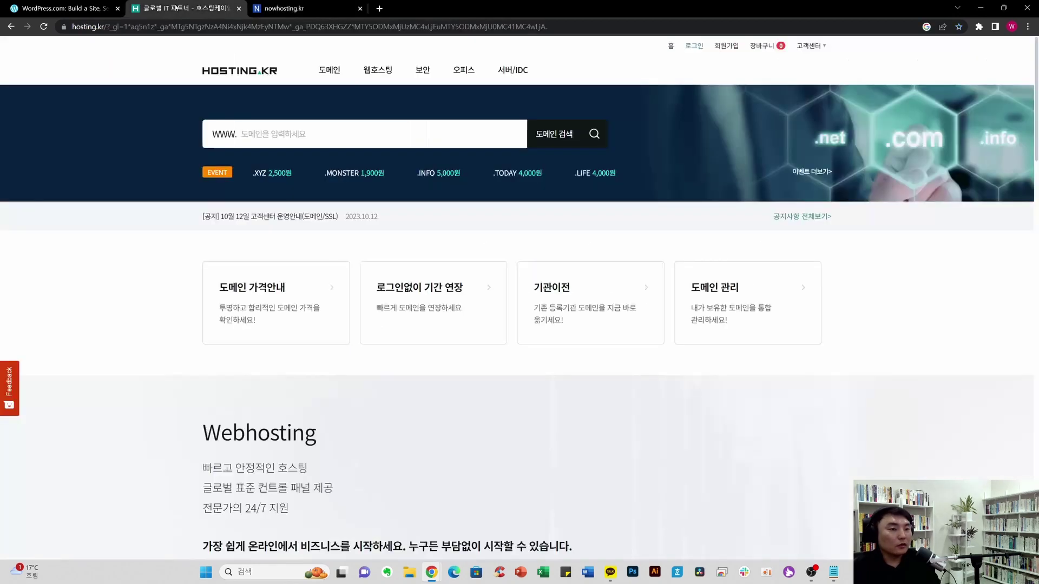
{"action": "left_click", "coordinate": [698, 49]}
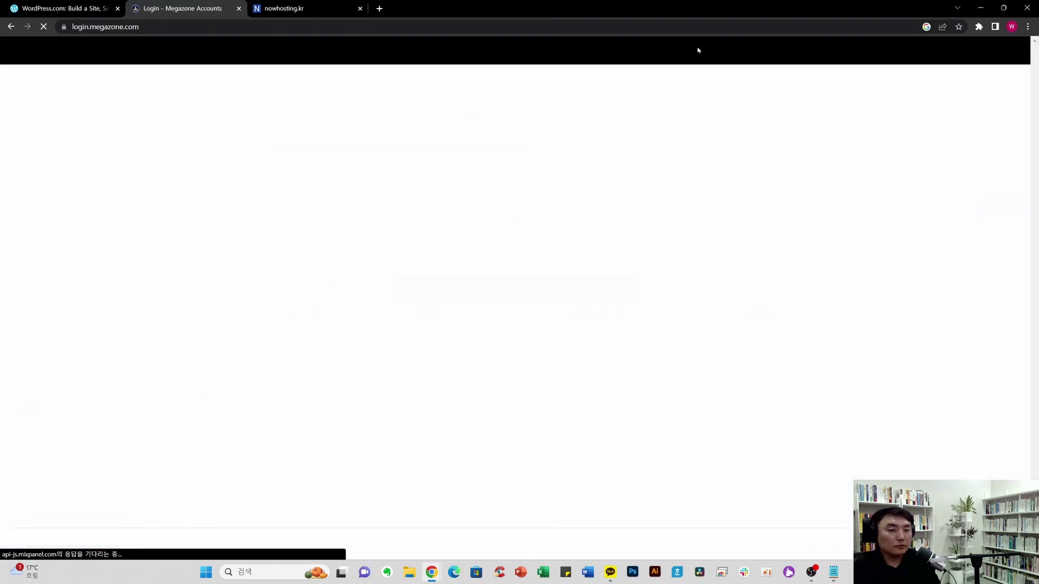
{"action": "left_click", "coordinate": [559, 352]}
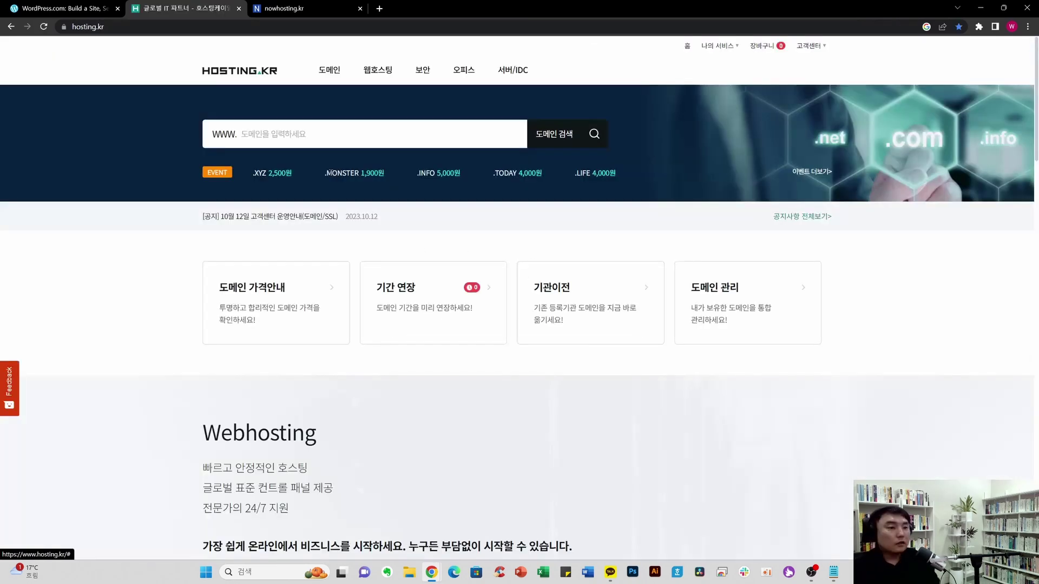
Search namedoamidin and browse extension prices, including namedoamidin.com at 13,900원 per year.
{"action": "left_click", "coordinate": [329, 138]}
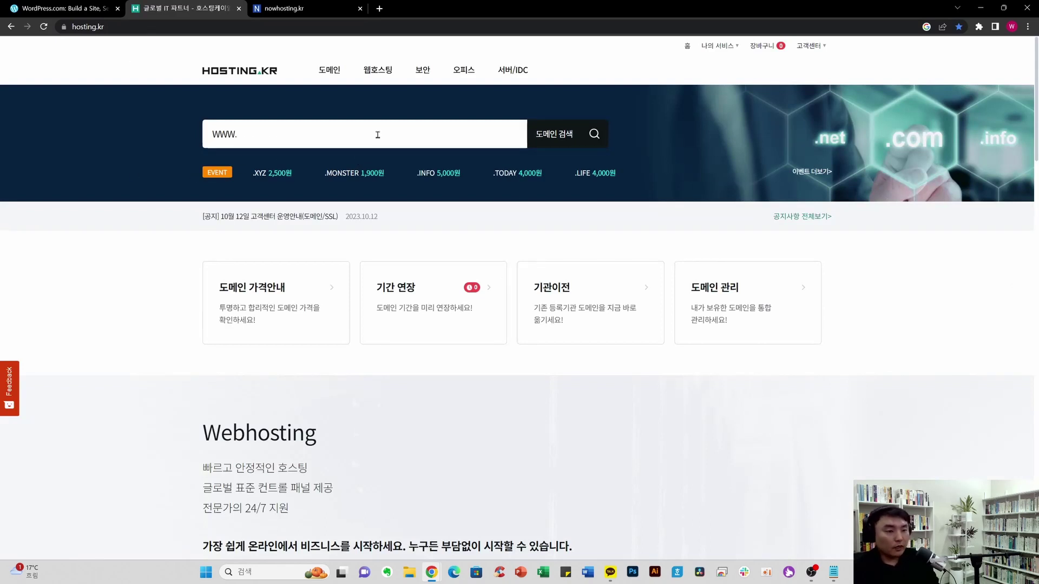
{"action": "type", "text": "namedoam"}
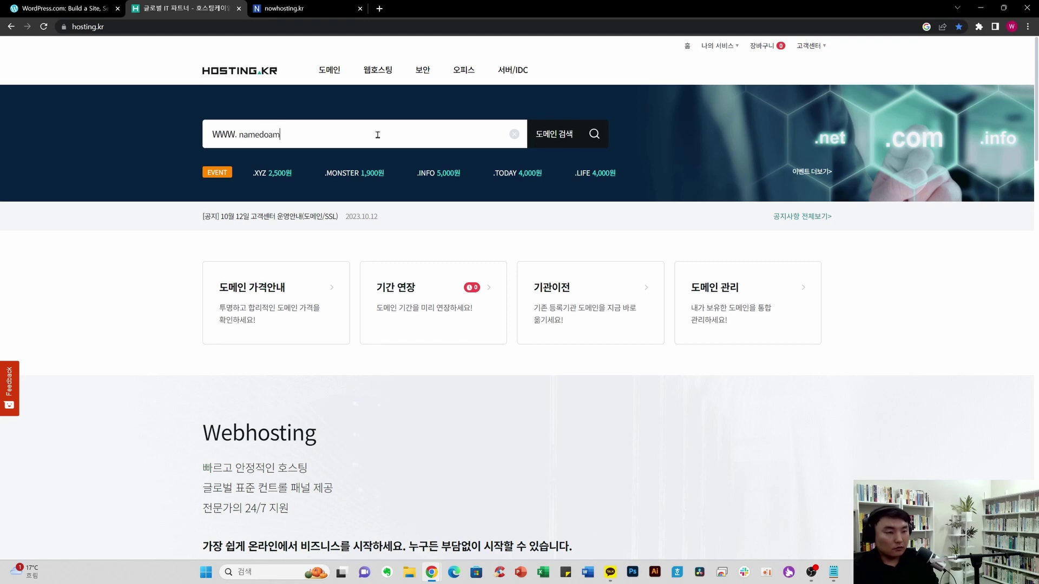
{"action": "type", "text": "a"}
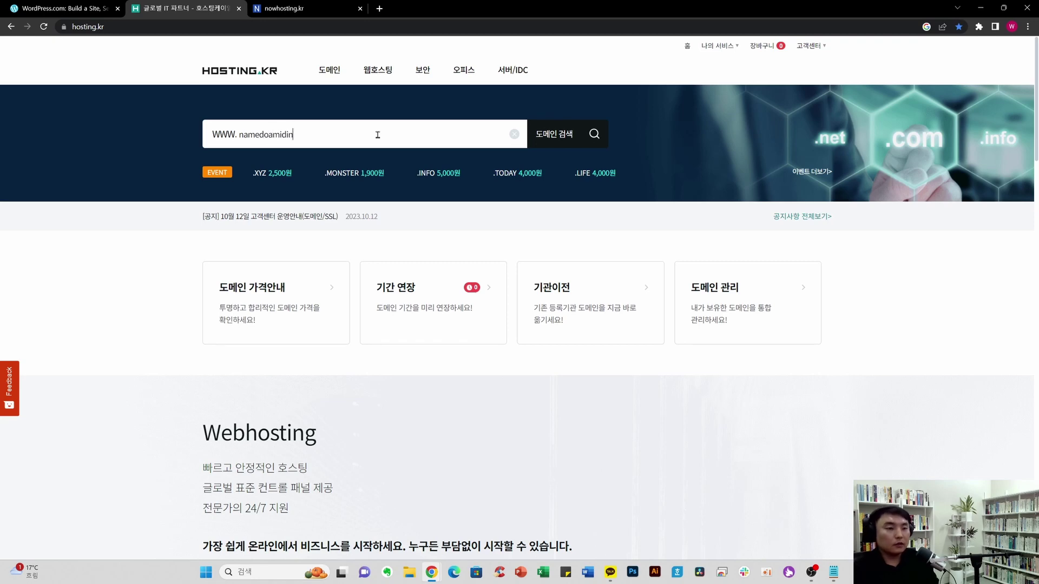
{"action": "left_click", "coordinate": [593, 137]}
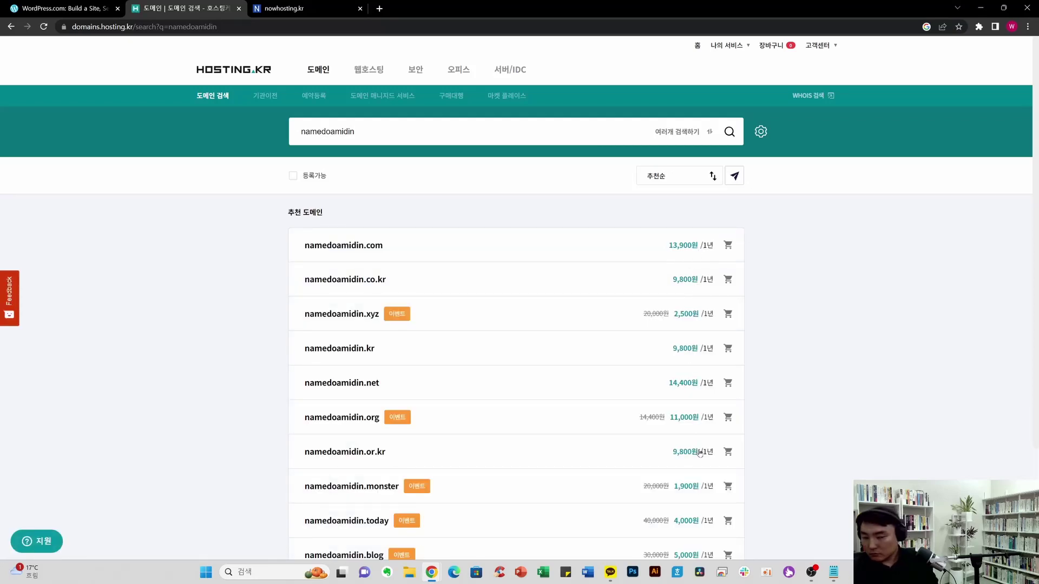
{"action": "scroll", "coordinate": [586, 362], "scroll_direction": "down", "scroll_amount": 1}
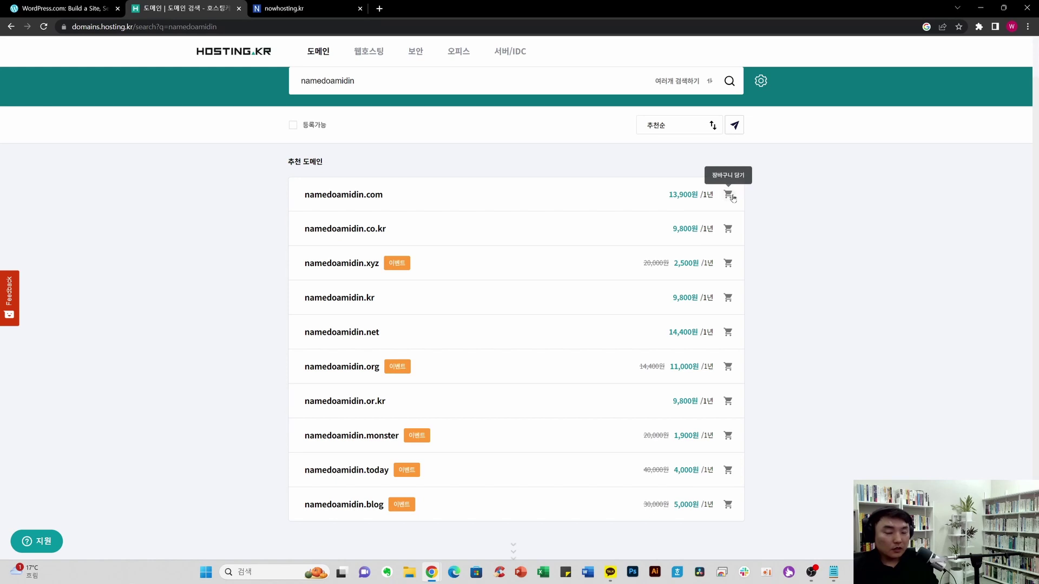
{"action": "scroll", "coordinate": [732, 198], "scroll_direction": "up", "scroll_amount": 1}
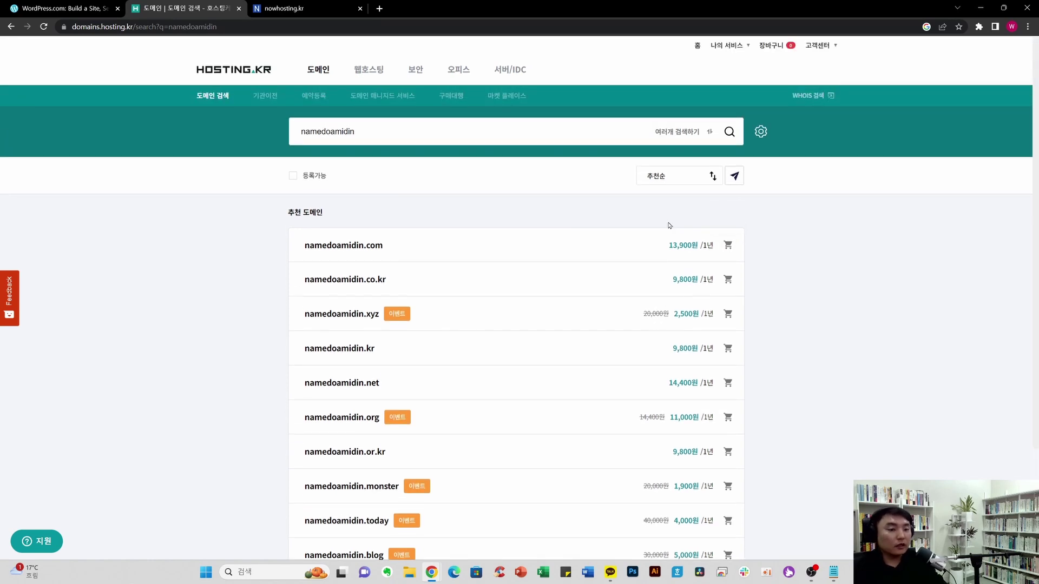
{"action": "scroll", "coordinate": [470, 283], "scroll_direction": "down", "scroll_amount": 1}
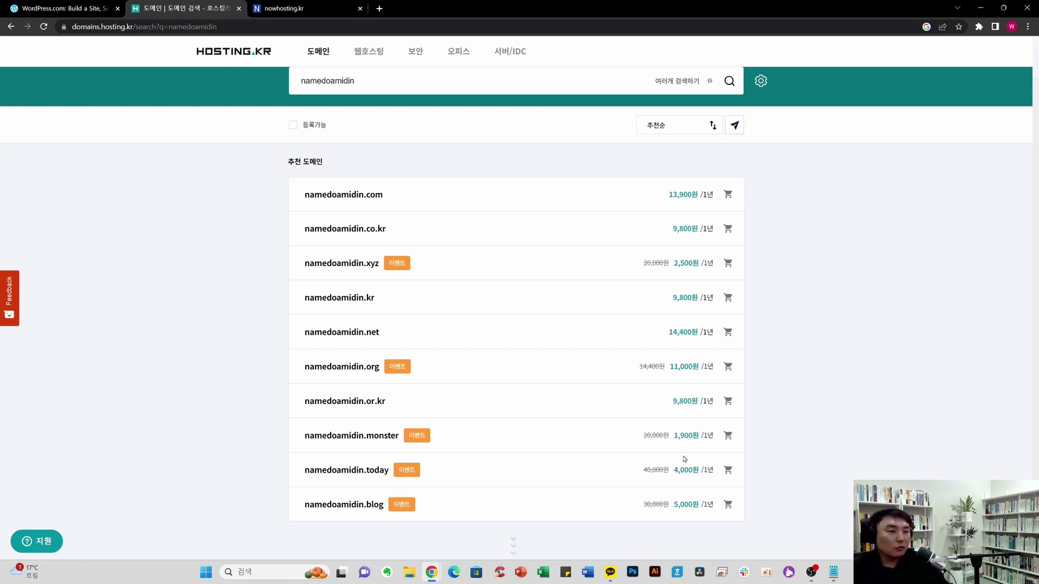
{"action": "scroll", "coordinate": [692, 455], "scroll_direction": "down", "scroll_amount": 5}
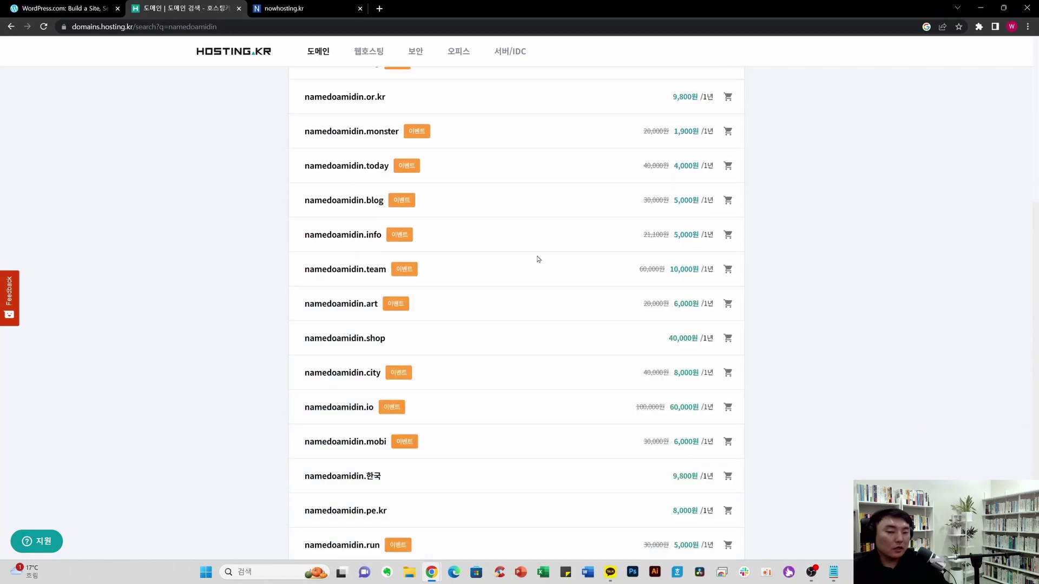
{"action": "scroll", "coordinate": [538, 260], "scroll_direction": "up", "scroll_amount": 6}
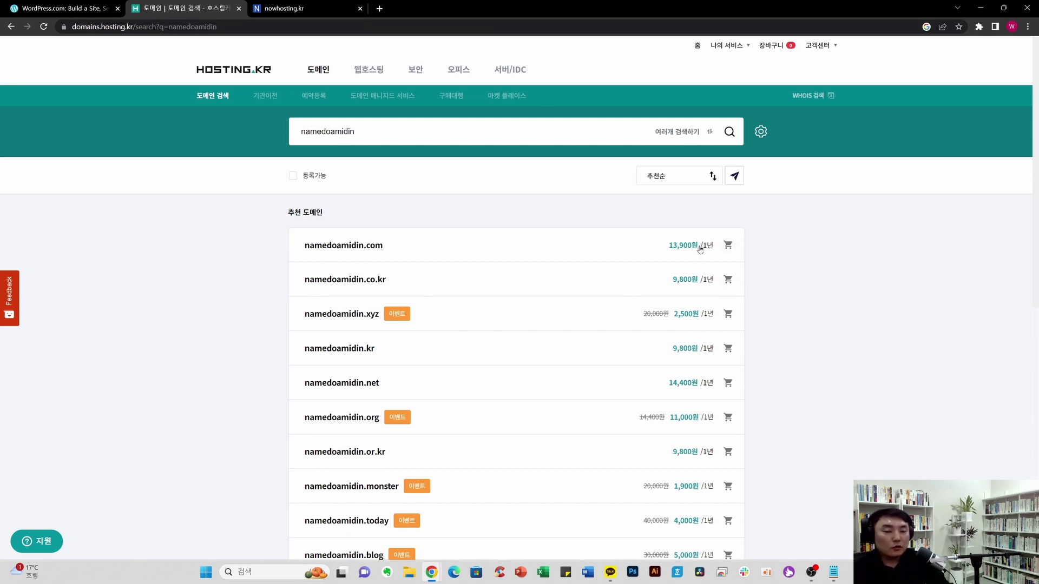
Add namedoamidin.com to the cart and start its registration from the cart page.
{"action": "left_click", "coordinate": [728, 247]}
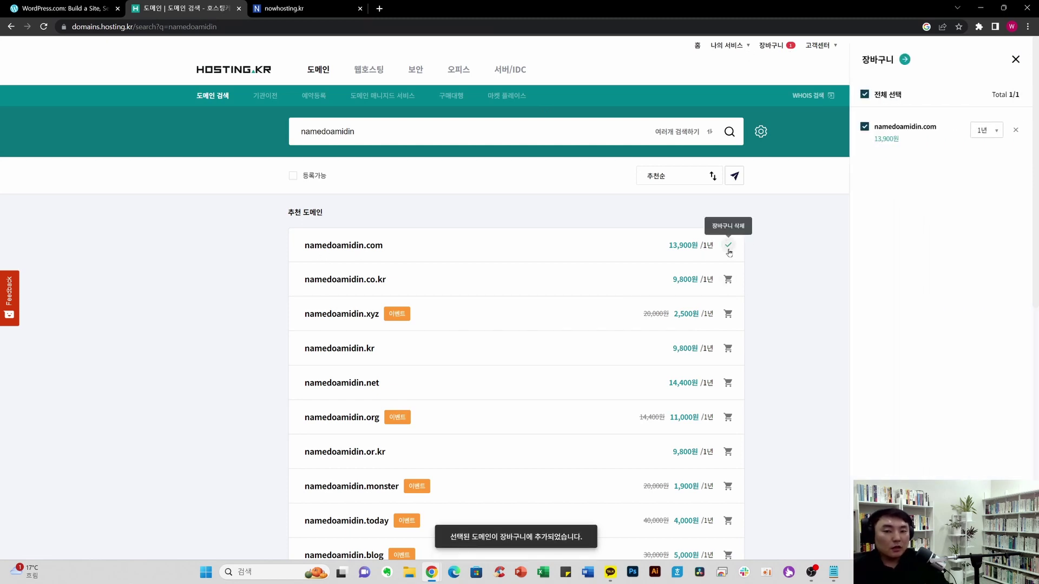
{"action": "left_click", "coordinate": [904, 59]}
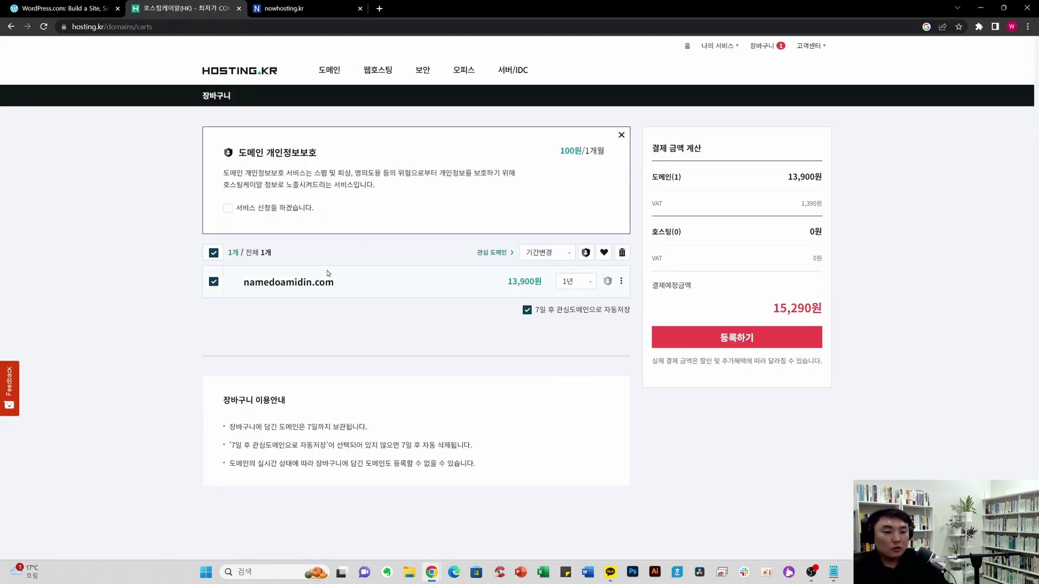
{"action": "left_click", "coordinate": [748, 339]}
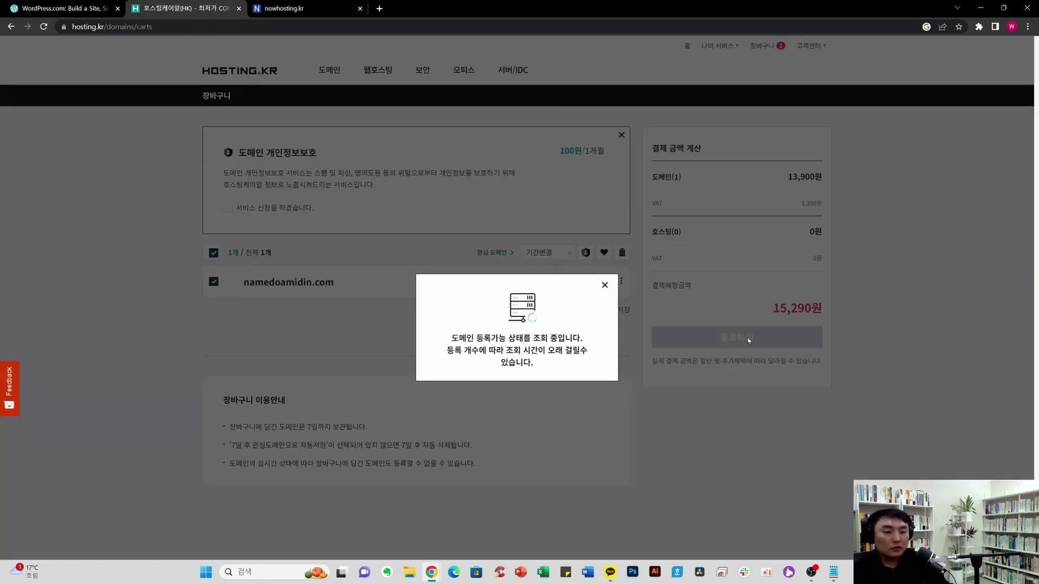
Continue past registrant details to payment, then open the 나의 도메인 list.
{"action": "scroll", "coordinate": [742, 333], "scroll_direction": "down", "scroll_amount": 1}
{"action": "scroll", "coordinate": [704, 332], "scroll_direction": "down", "scroll_amount": 5}
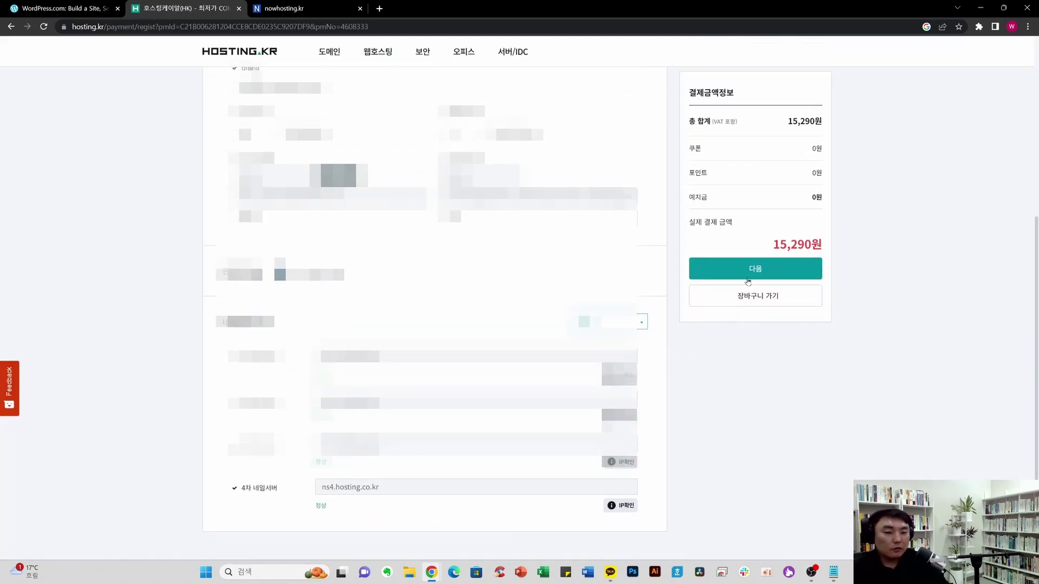
{"action": "left_click", "coordinate": [748, 277]}
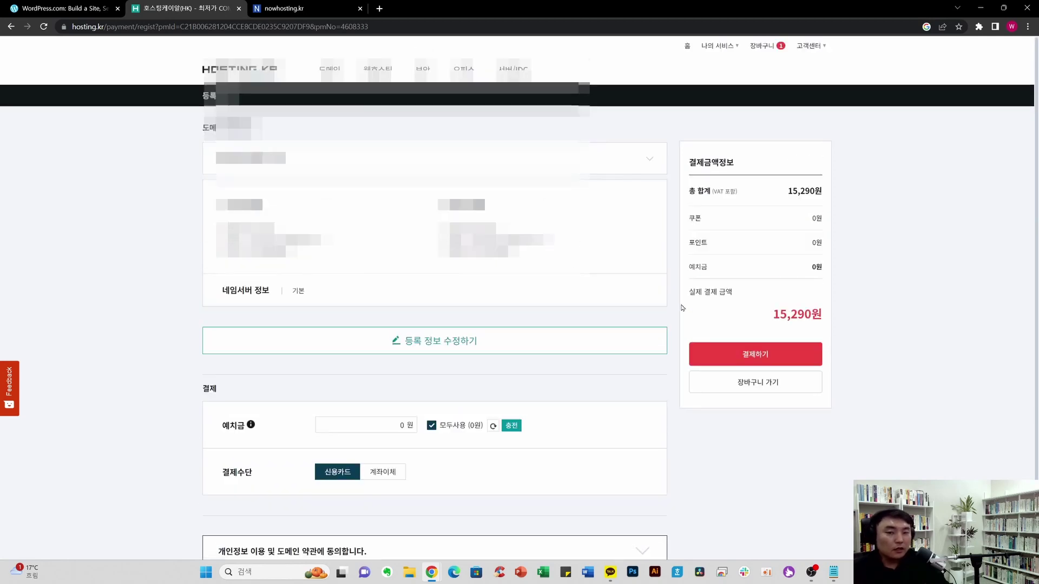
{"action": "left_click", "coordinate": [718, 45]}
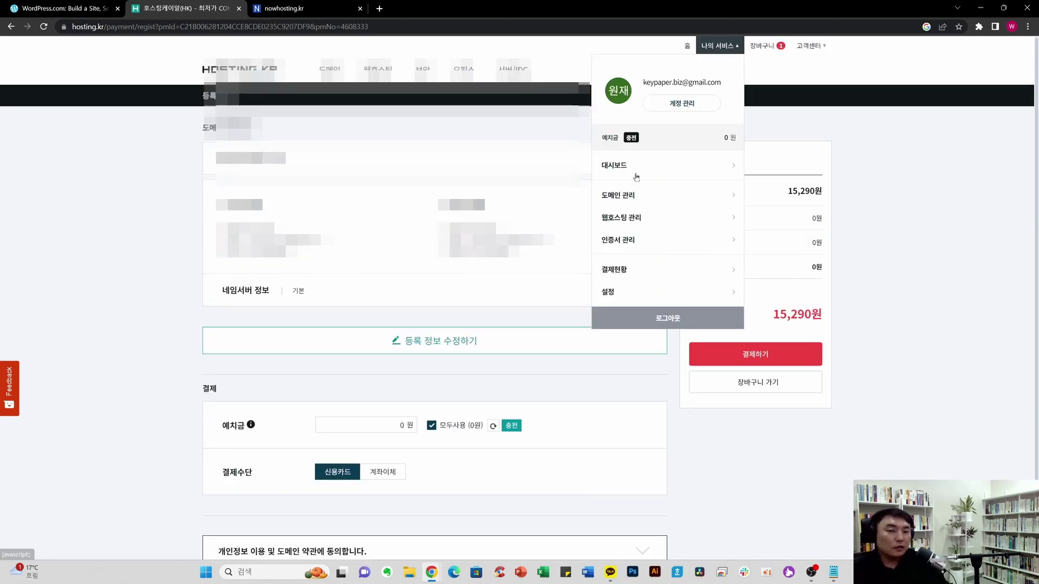
{"action": "left_click", "coordinate": [638, 195]}
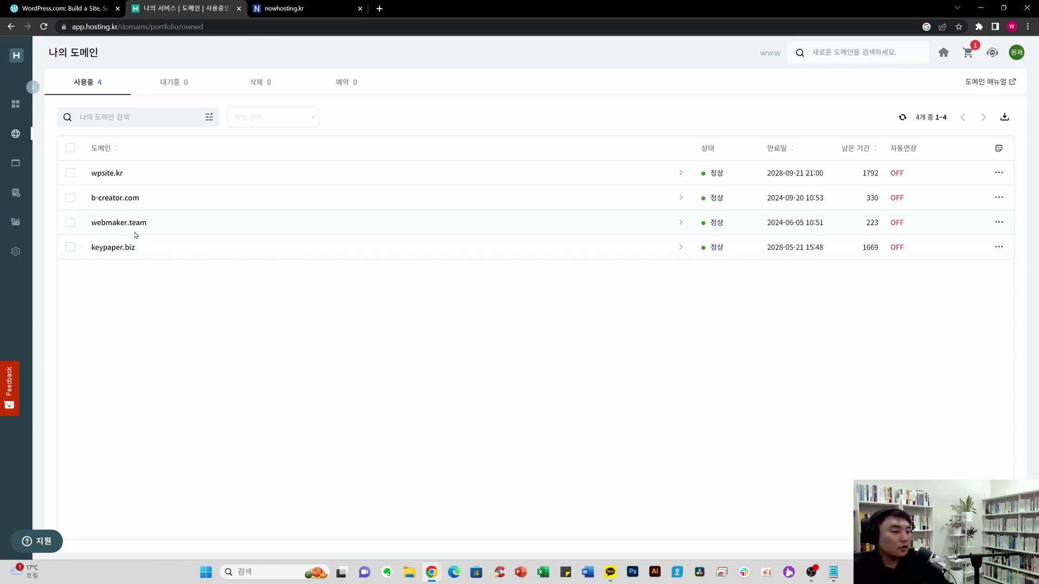
Review wpsite.kr's nameservers and empty DNS records, then go to NowHosting's login page.
{"action": "left_click", "coordinate": [116, 178]}
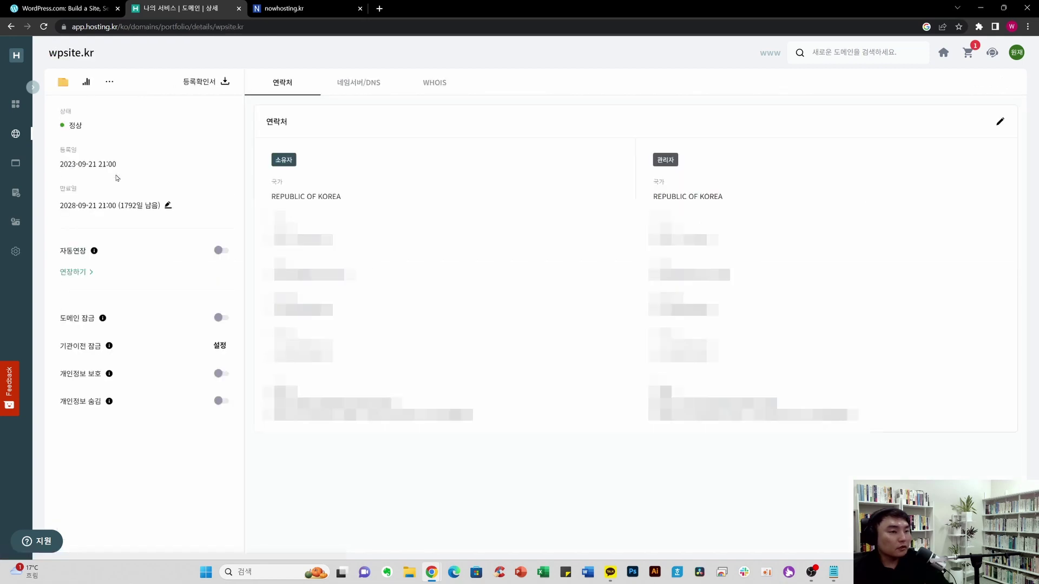
{"action": "left_click", "coordinate": [378, 90]}
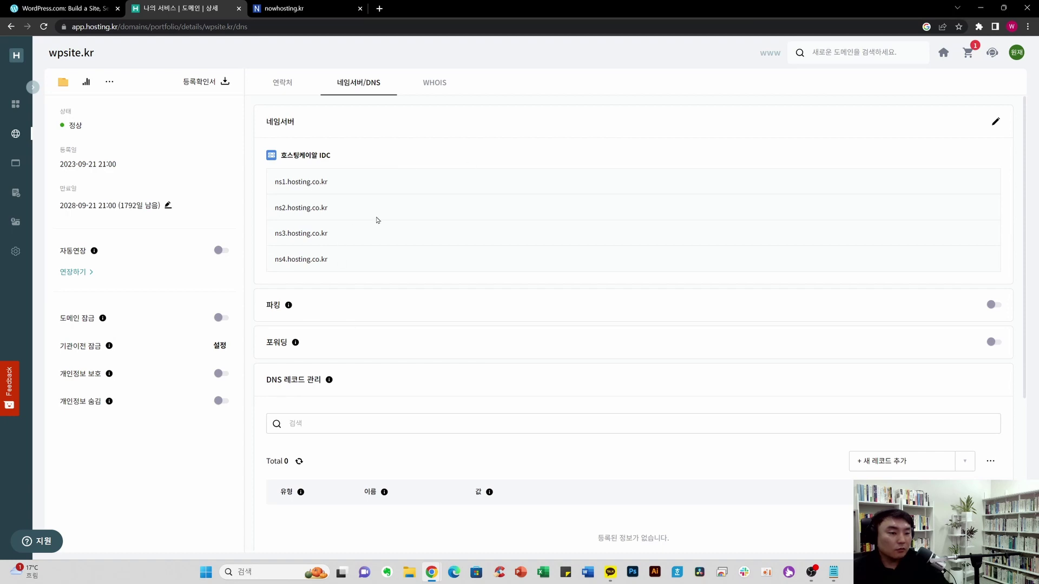
{"action": "scroll", "coordinate": [377, 219], "scroll_direction": "down", "scroll_amount": 4}
{"action": "scroll", "coordinate": [423, 258], "scroll_direction": "up", "scroll_amount": 2}
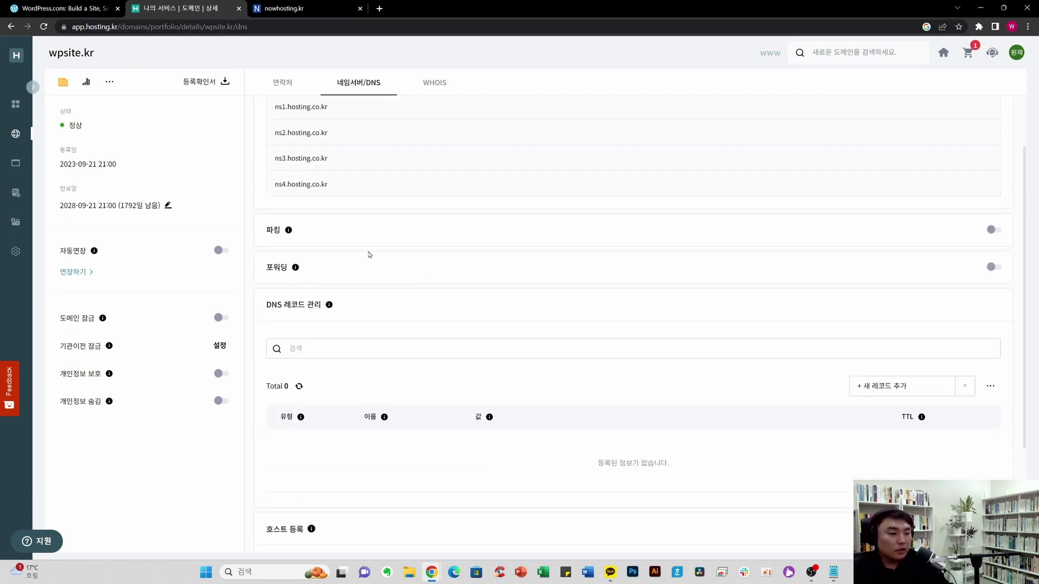
{"action": "scroll", "coordinate": [362, 318], "scroll_direction": "down", "scroll_amount": 1}
{"action": "scroll", "coordinate": [362, 318], "scroll_direction": "down", "scroll_amount": 2}
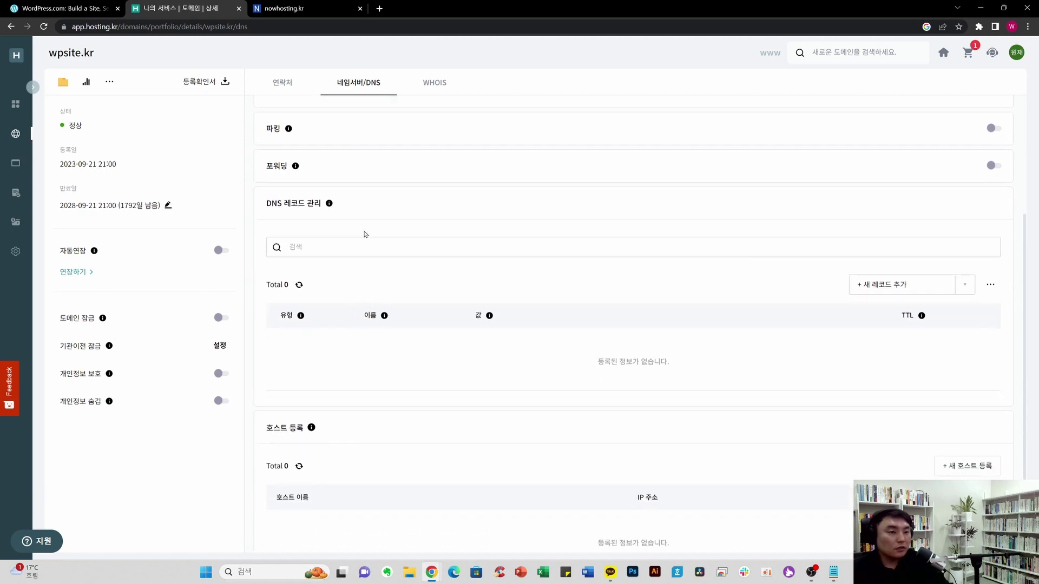
{"action": "left_click", "coordinate": [312, 7]}
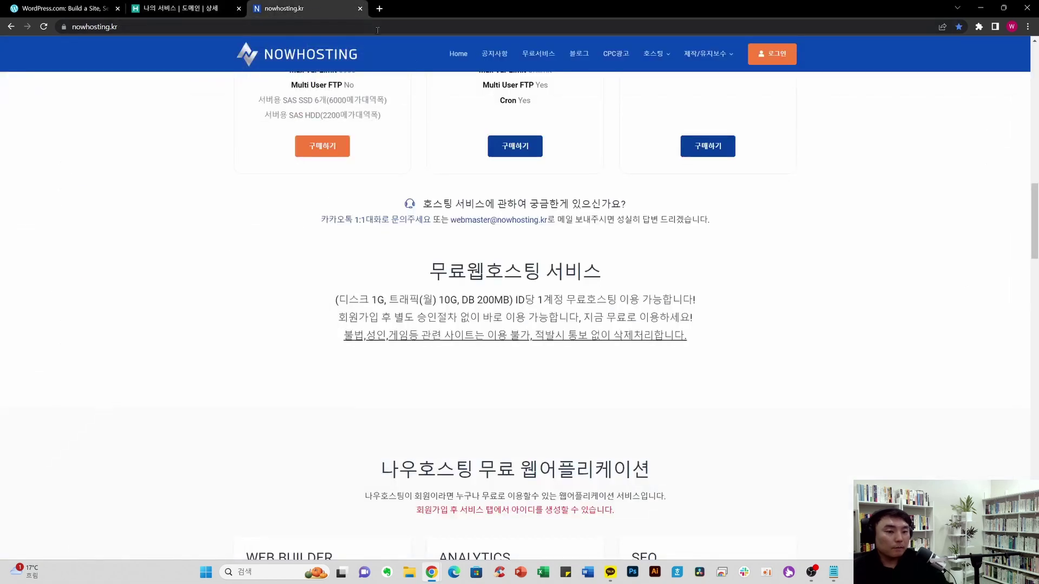
{"action": "left_click", "coordinate": [790, 59]}
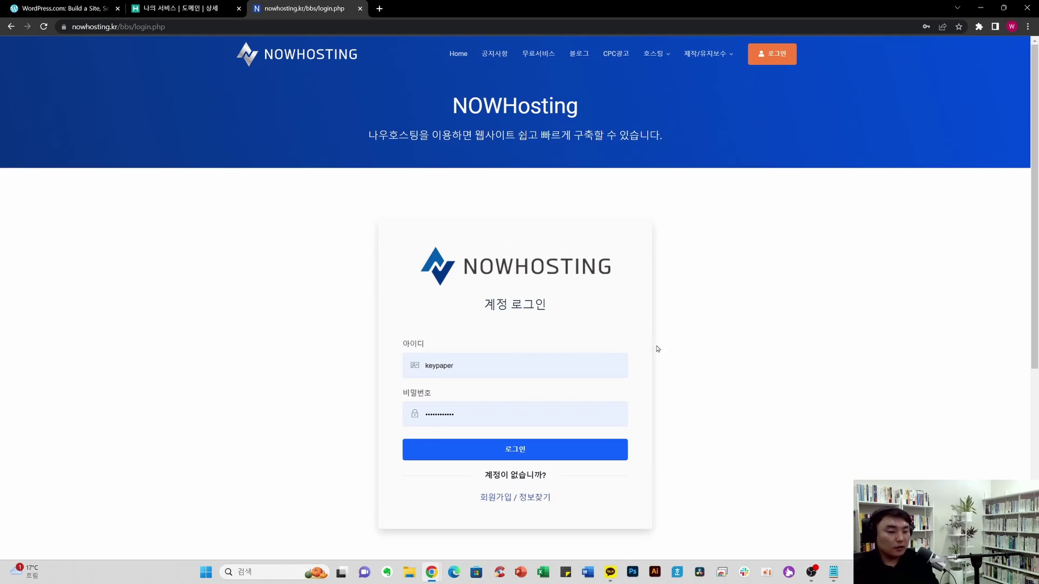
Log in to NowHosting, dismiss the CPC popup and reach the management-key prompt.
{"action": "left_click", "coordinate": [519, 446]}
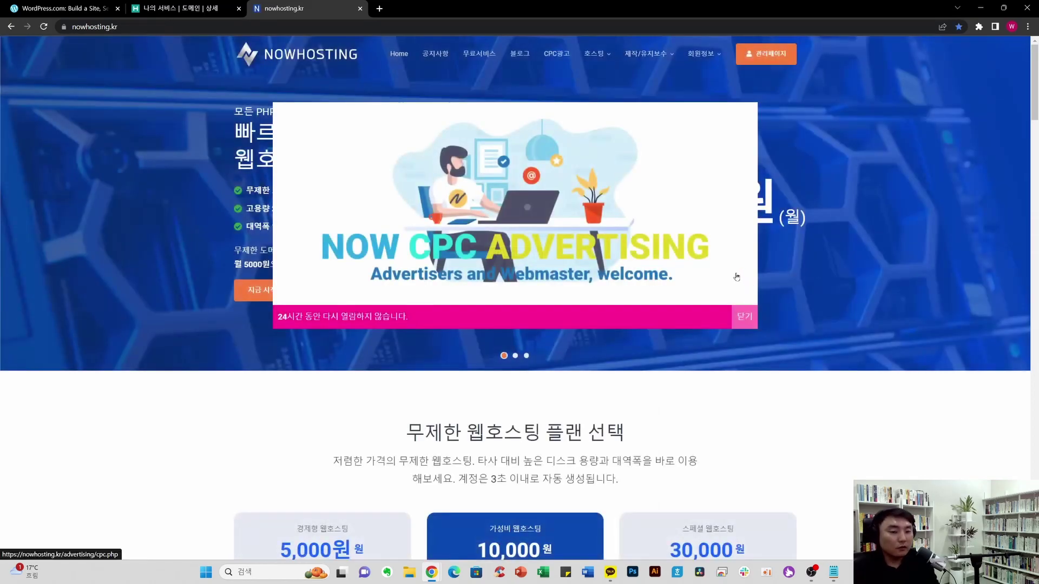
{"action": "left_click", "coordinate": [737, 318]}
{"action": "left_click", "coordinate": [778, 56]}
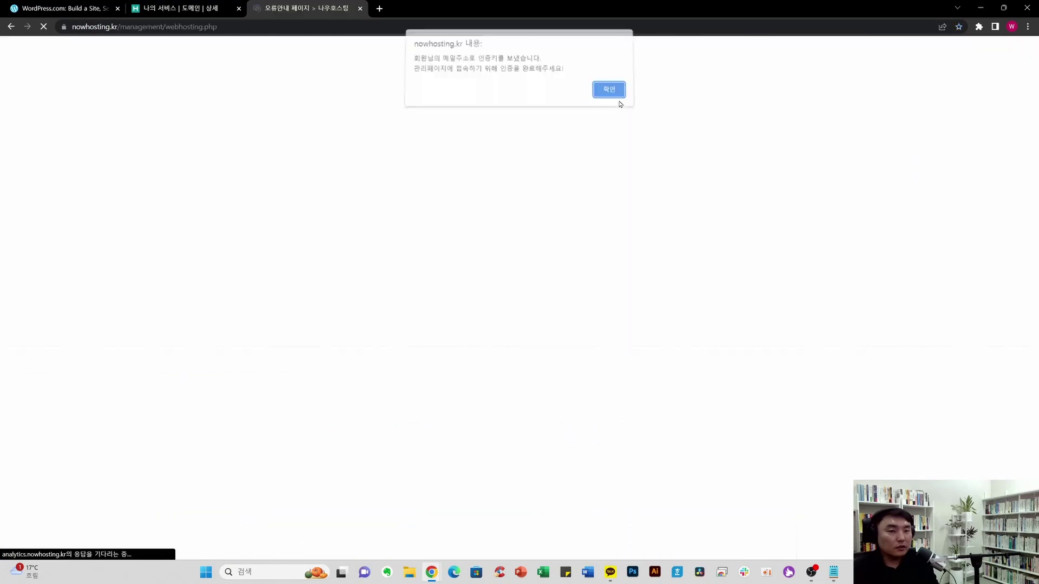
{"action": "left_click", "coordinate": [610, 94]}
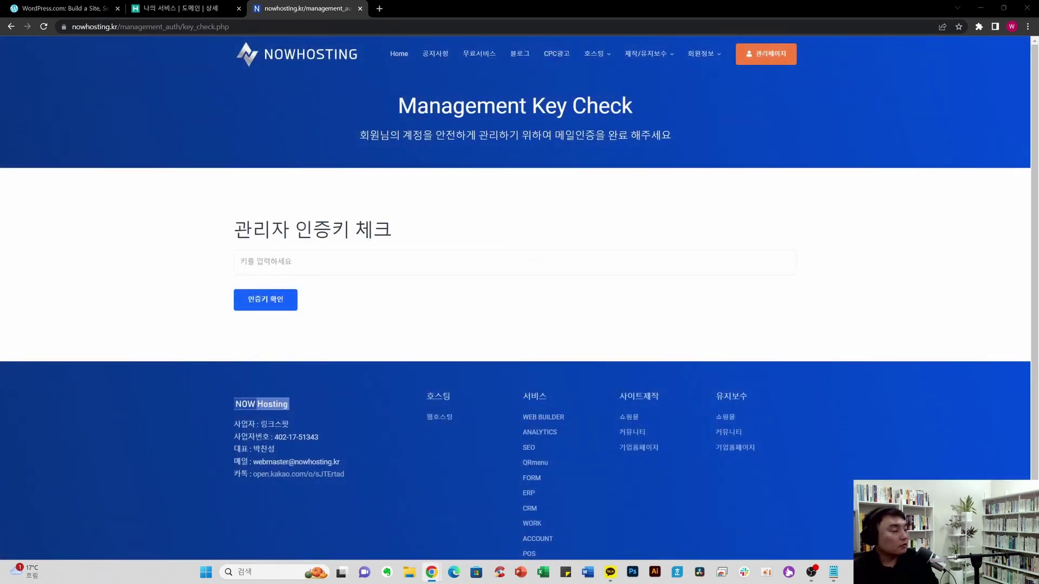
Paste the emailed management key, submit it and confirm to return home.
{"action": "left_click", "coordinate": [470, 265]}
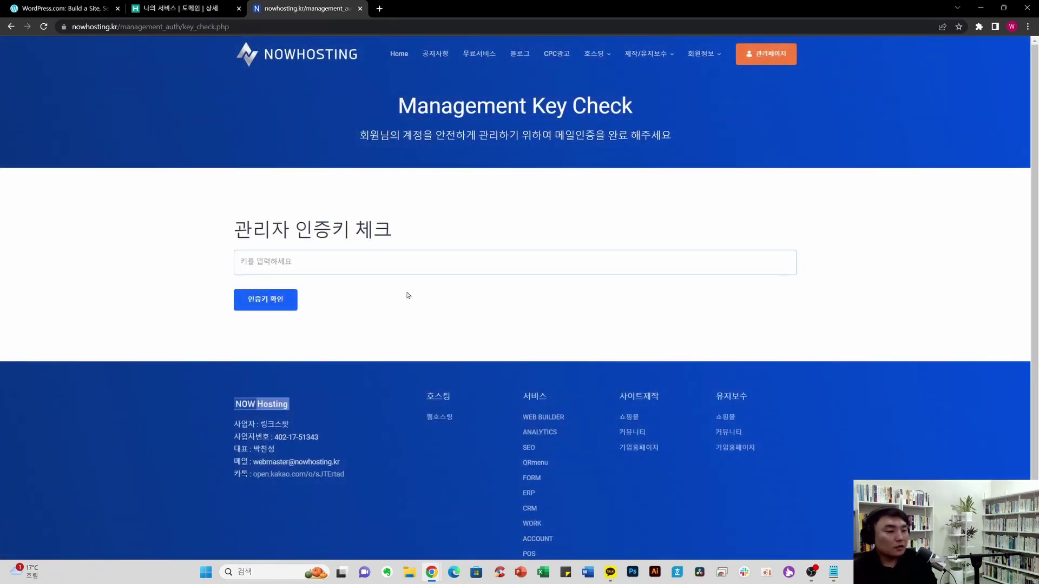
{"action": "key", "text": "Return"}
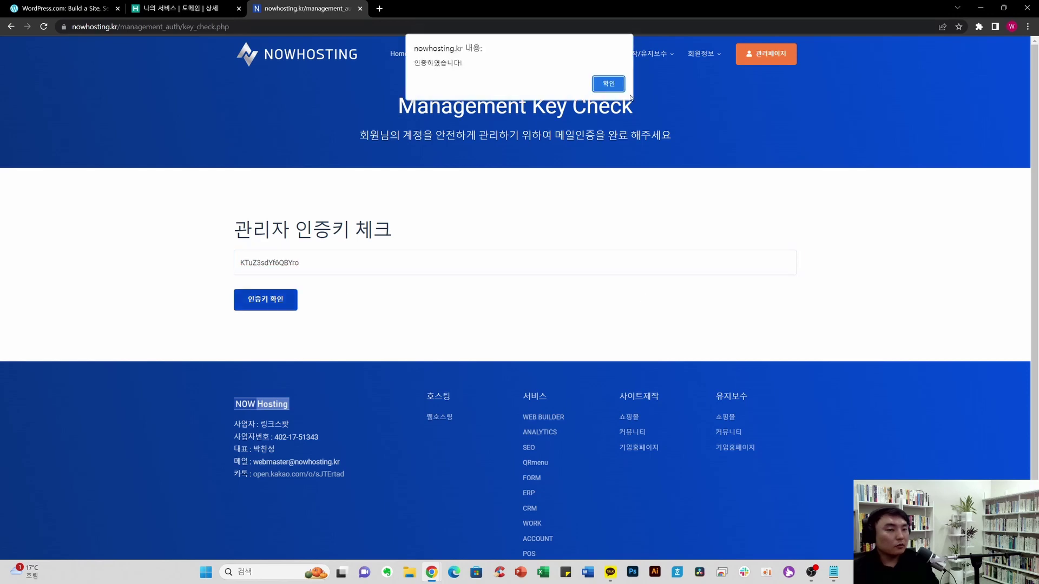
{"action": "left_click", "coordinate": [615, 85]}
{"action": "left_click", "coordinate": [741, 316]}
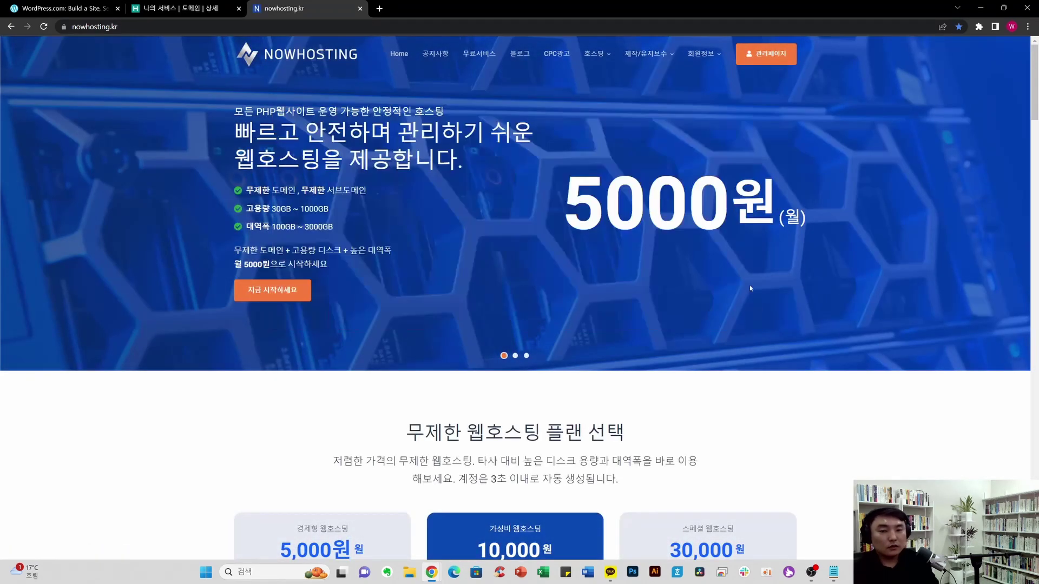
On the management page, choose 무료서버, php80 and a 1,080일 usage period.
{"action": "left_click", "coordinate": [763, 64]}
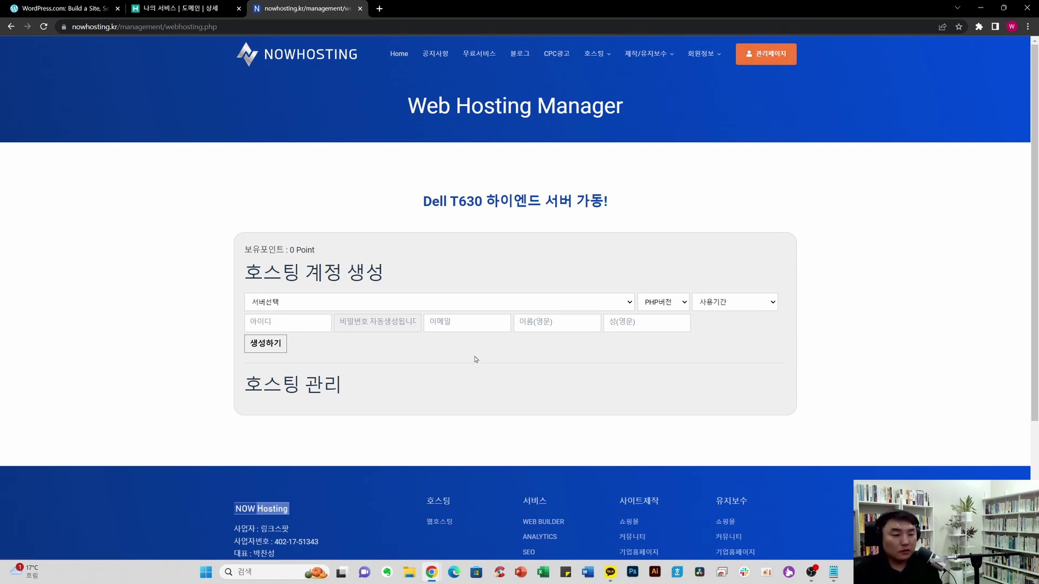
{"action": "left_click", "coordinate": [304, 304]}
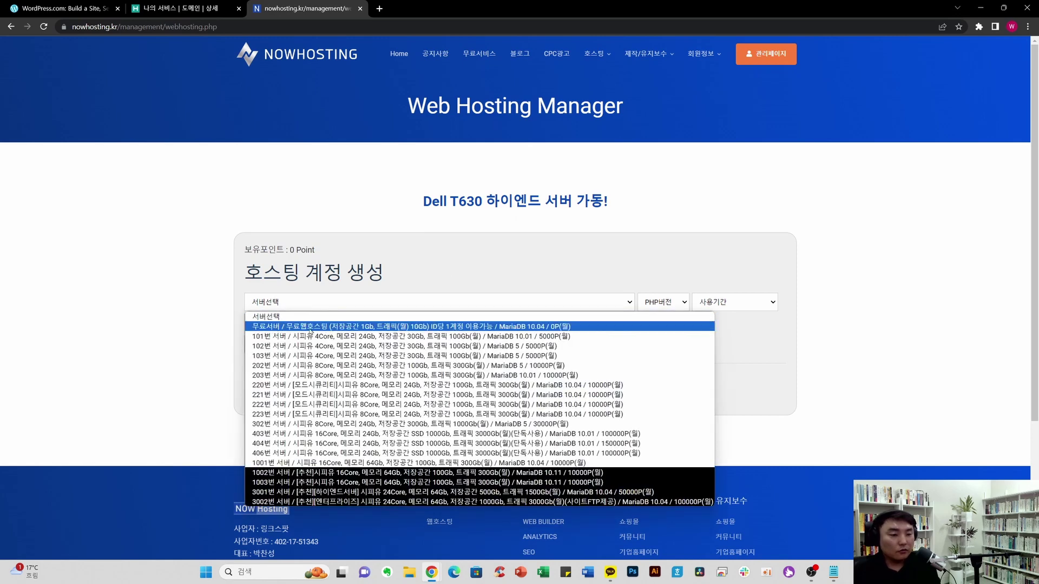
{"action": "left_click", "coordinate": [311, 328]}
{"action": "left_click", "coordinate": [670, 304]}
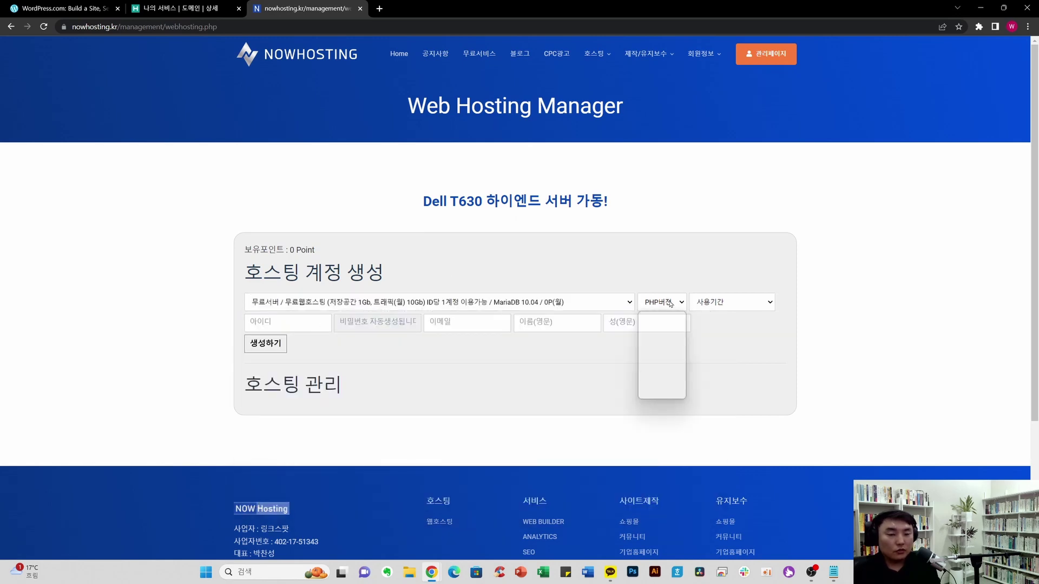
{"action": "left_click", "coordinate": [656, 396]}
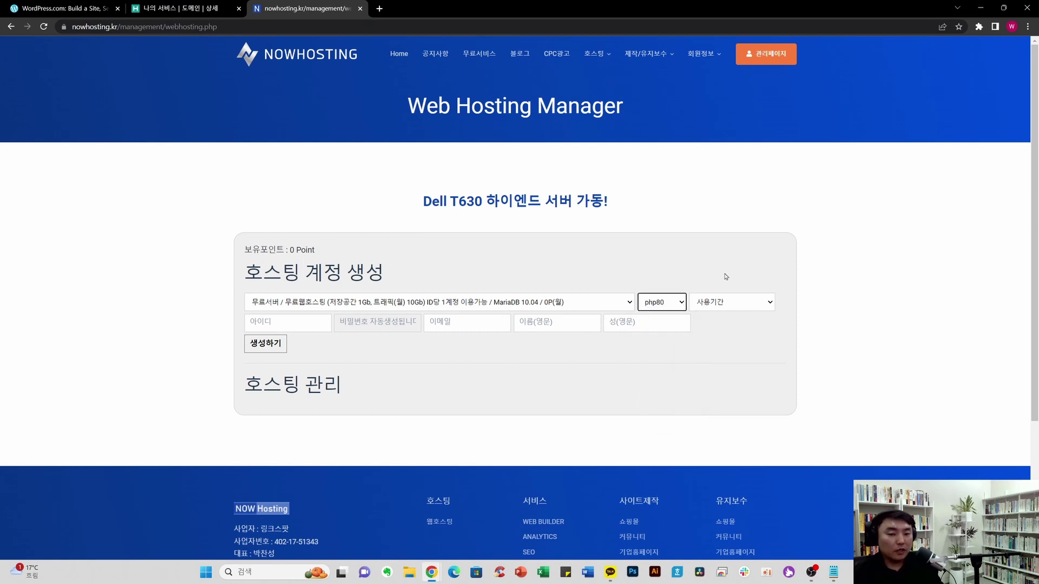
{"action": "left_click", "coordinate": [732, 302]}
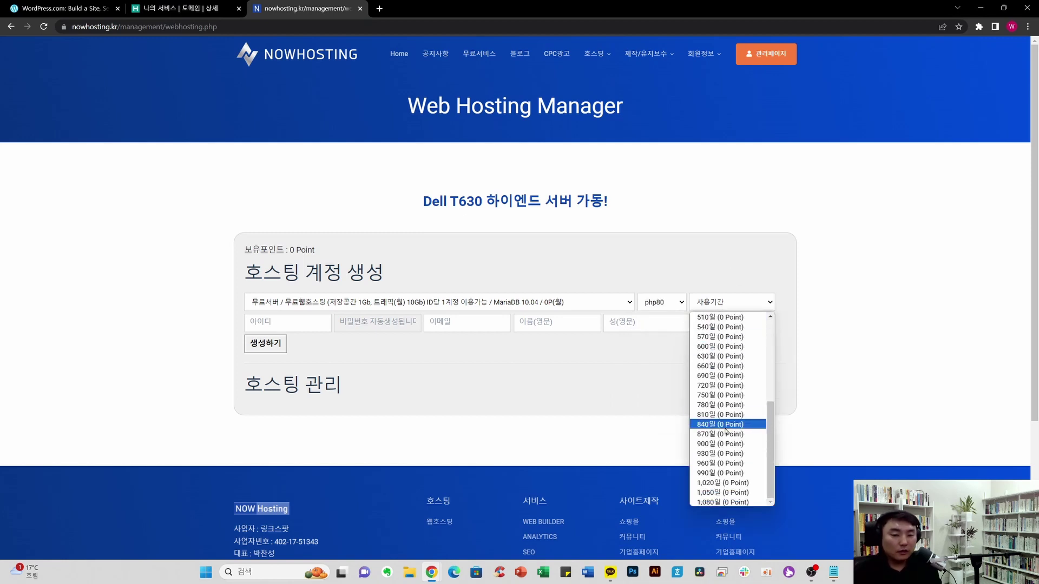
{"action": "scroll", "coordinate": [739, 487], "scroll_direction": "down", "scroll_amount": 3}
{"action": "scroll", "coordinate": [738, 487], "scroll_direction": "down", "scroll_amount": 5}
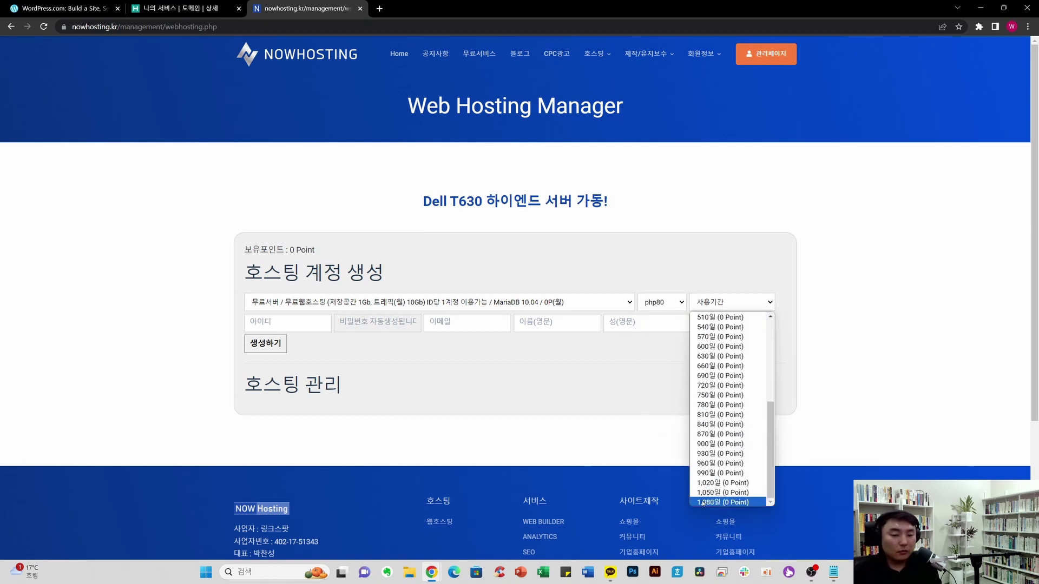
{"action": "left_click", "coordinate": [731, 498]}
Enter the account ID and reselect the free hosting server.
{"action": "key", "text": "Tab"}
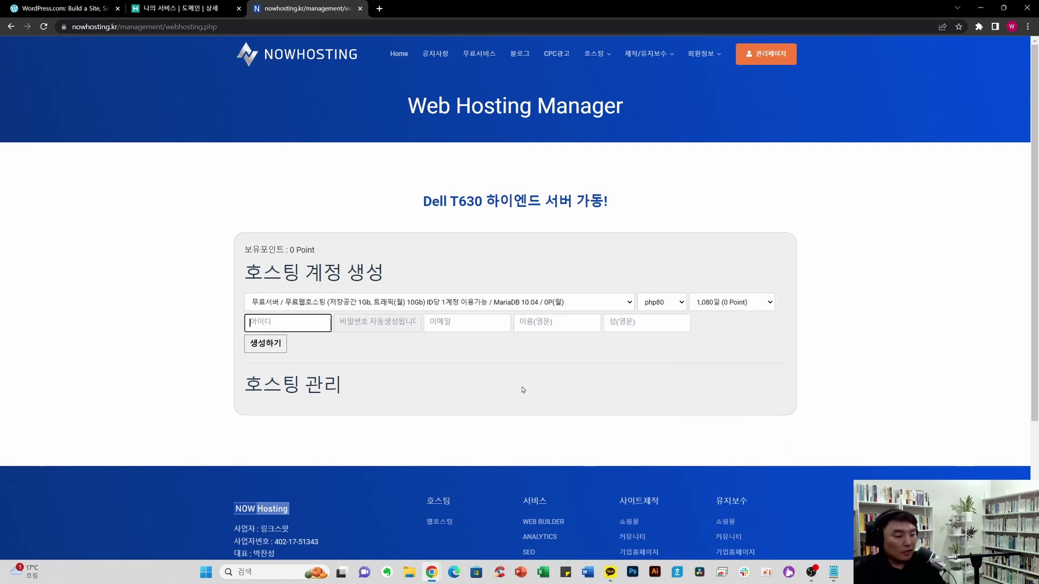
{"action": "type", "text": "keysoo"}
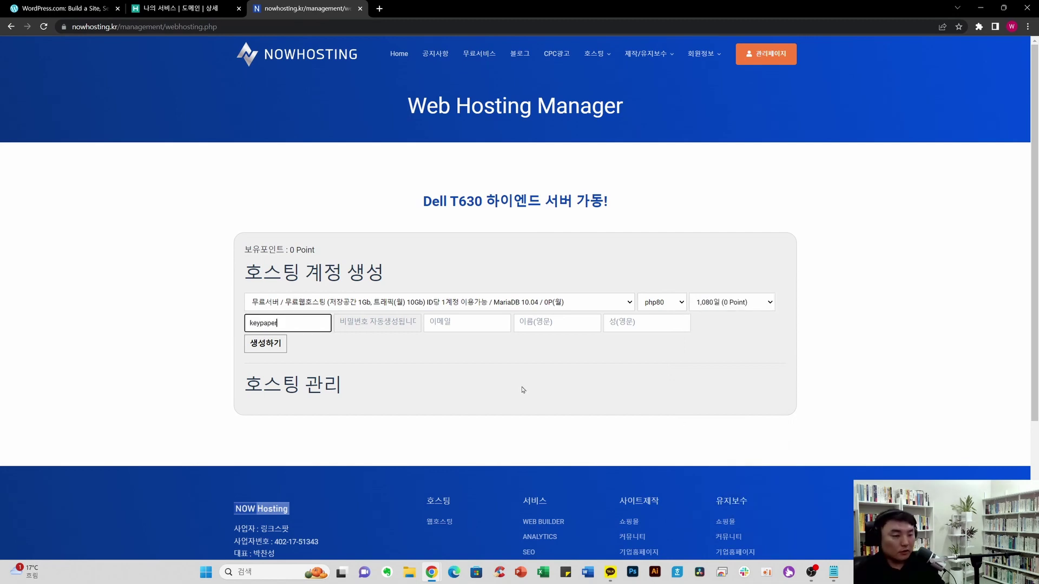
{"action": "left_click", "coordinate": [482, 307]}
{"action": "left_click", "coordinate": [481, 317]}
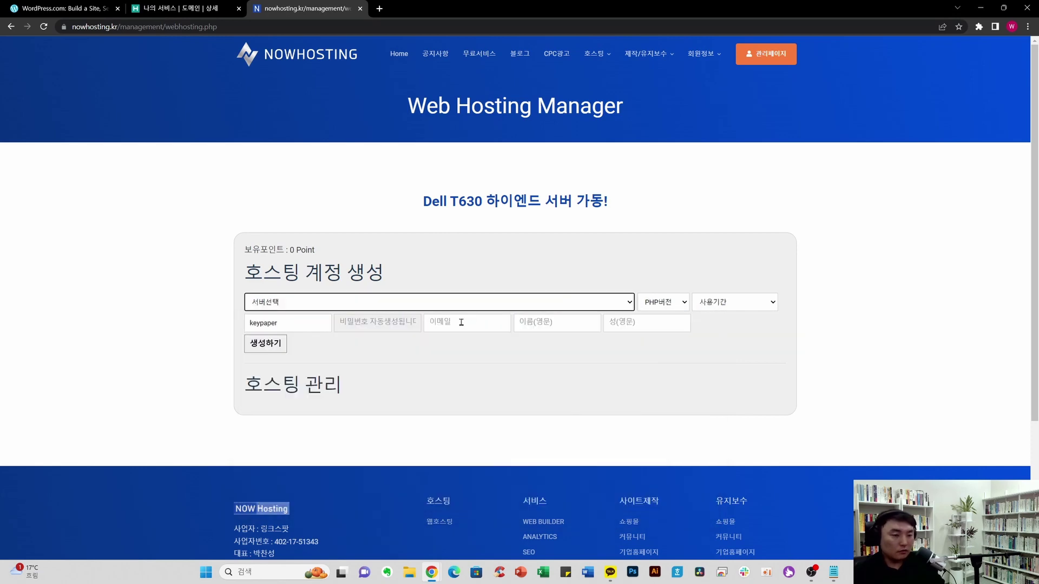
{"action": "left_click", "coordinate": [428, 302]}
{"action": "left_click", "coordinate": [426, 327]}
Fill in the contact e-mail and the English first name and surname.
{"action": "left_click", "coordinate": [454, 323]}
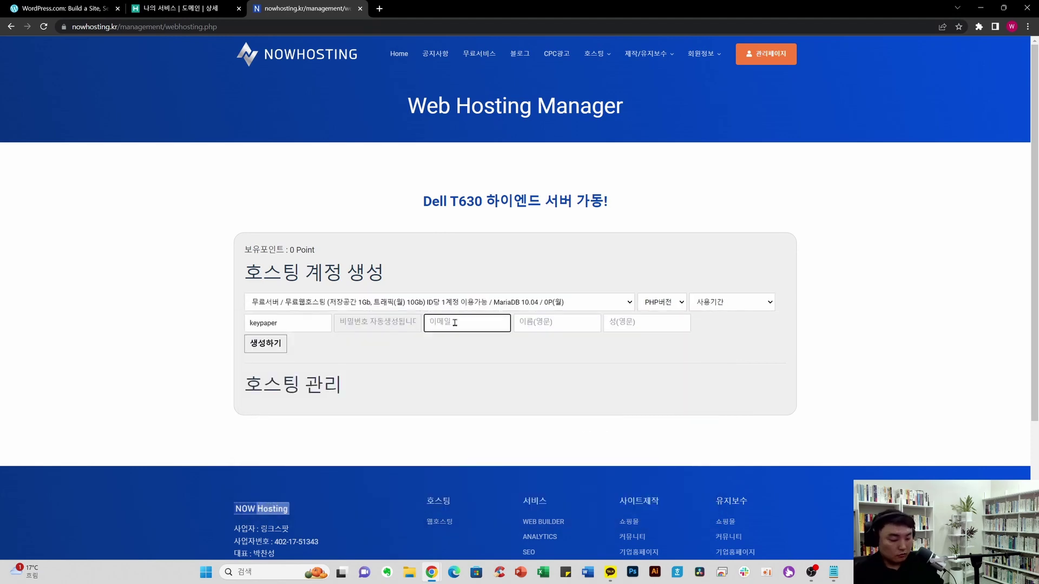
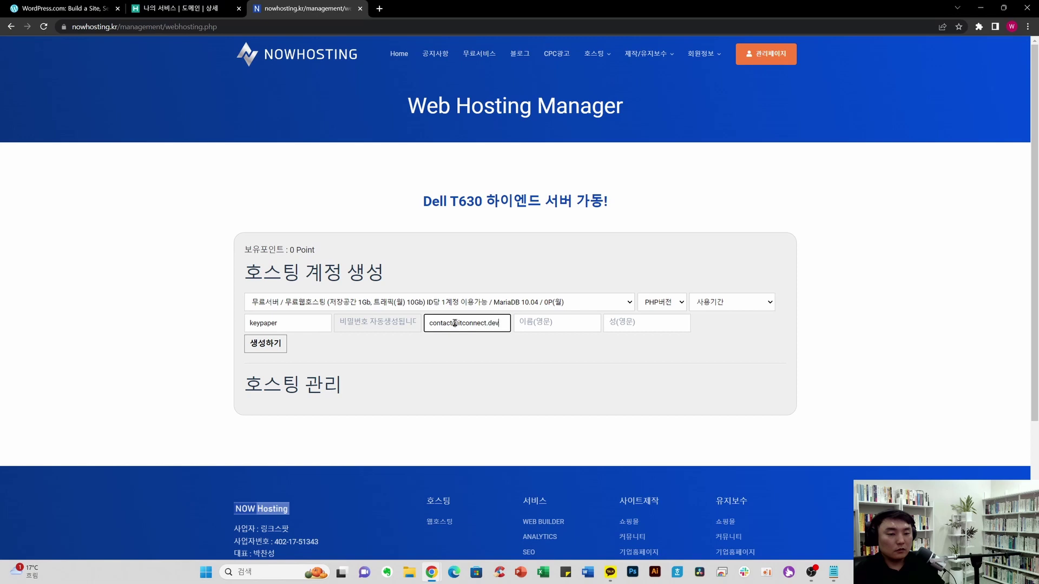
{"action": "key", "text": "Tab"}
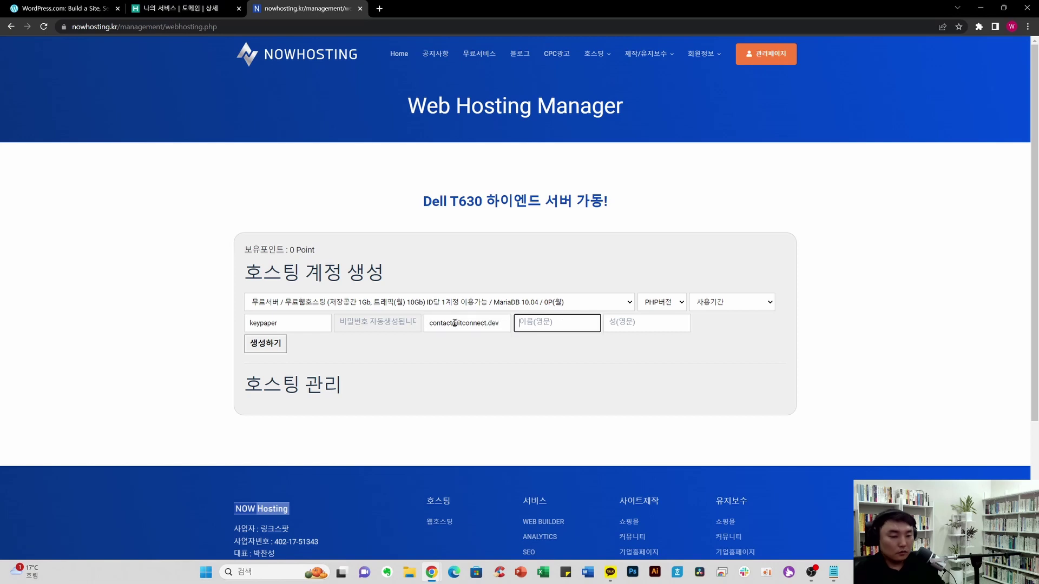
{"action": "key", "text": "Caps_Lock"}
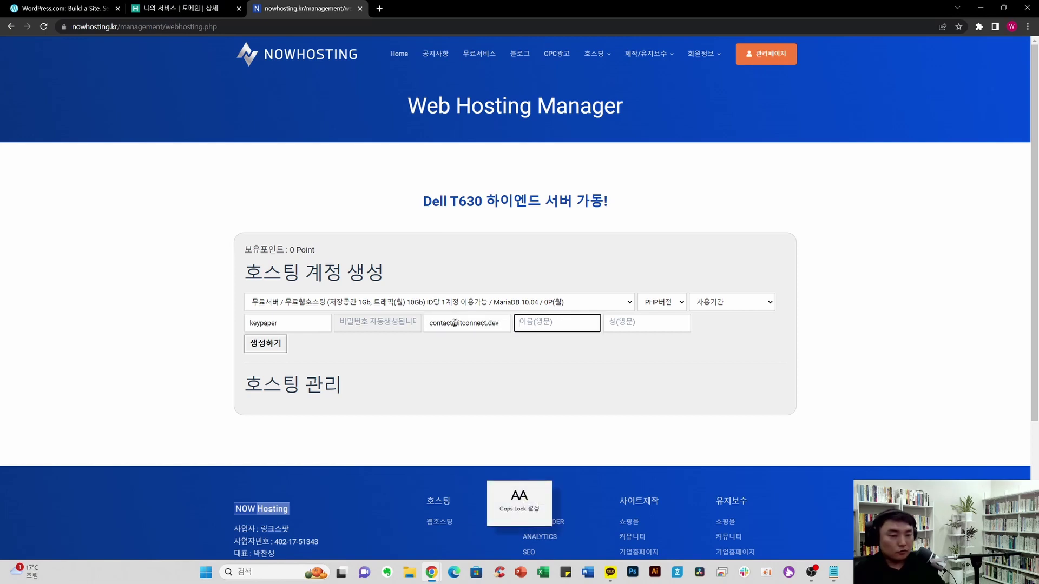
{"action": "key", "text": "Tab"}
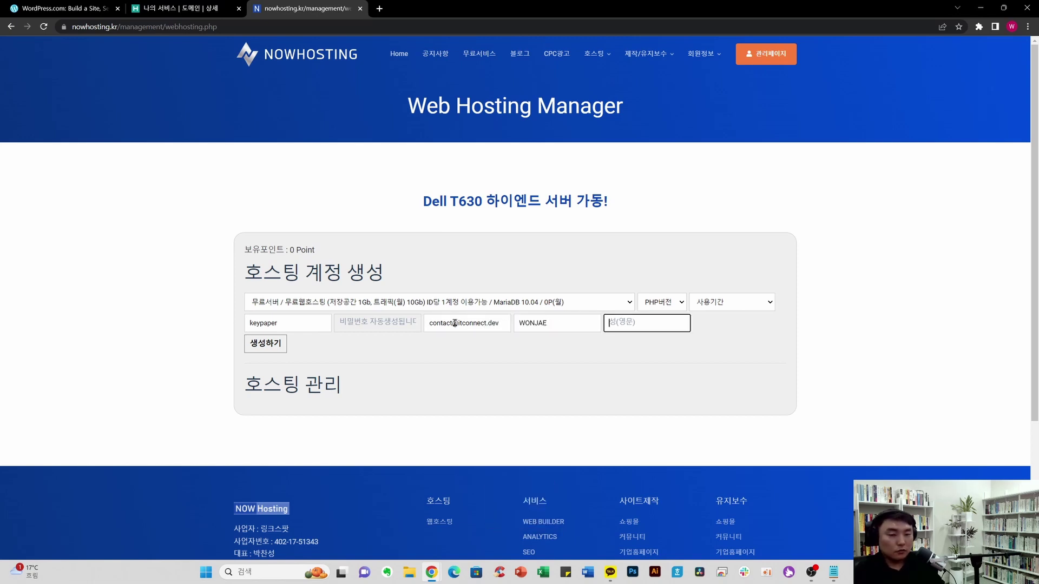
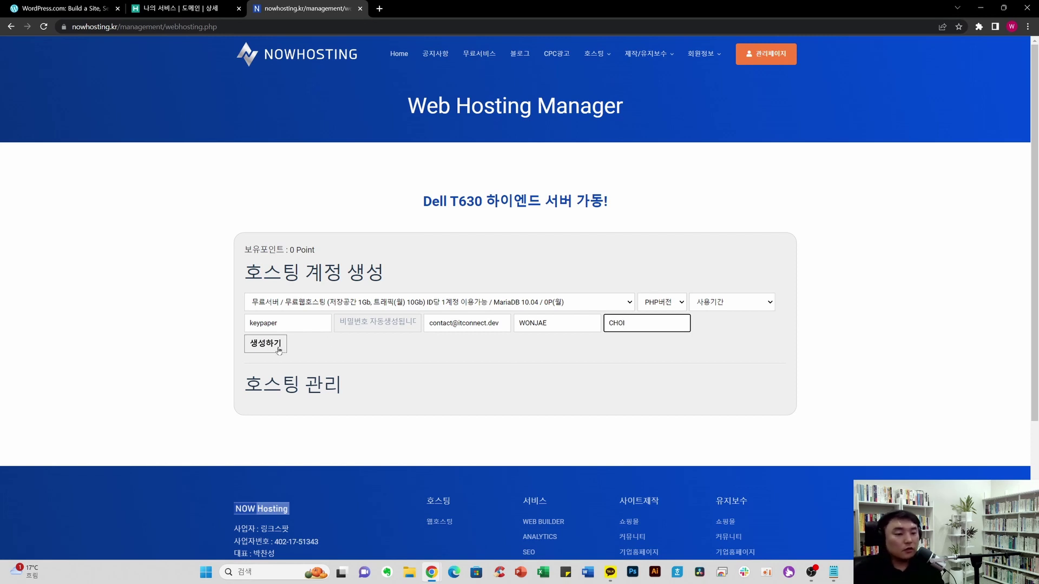
Submit, fix the missing php80 and 1,080-day settings, and resubmit the account.
{"action": "left_click", "coordinate": [279, 350]}
{"action": "left_click", "coordinate": [608, 82]}
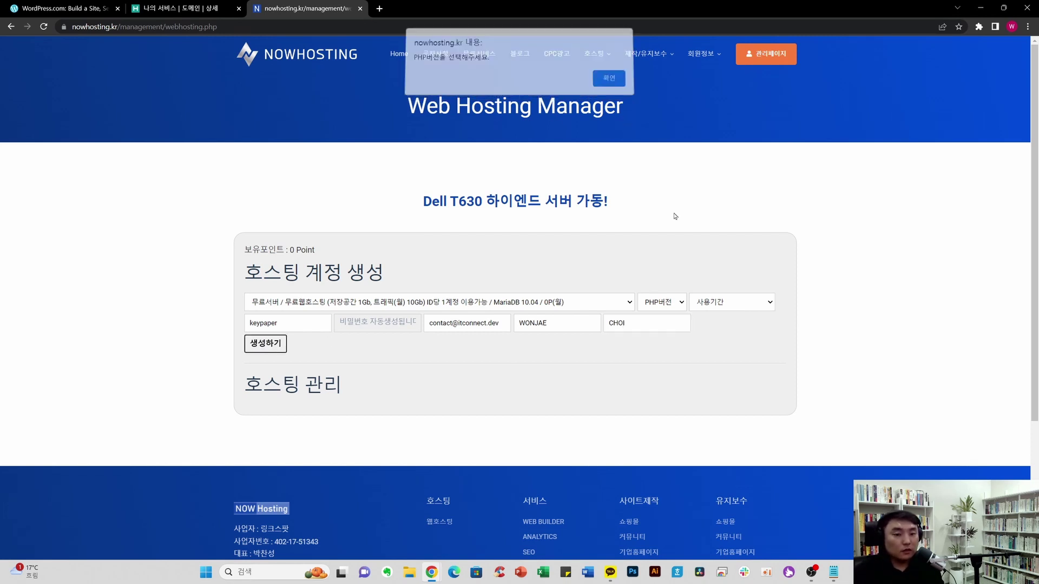
{"action": "left_click", "coordinate": [679, 302]}
{"action": "left_click", "coordinate": [655, 395]}
{"action": "left_click", "coordinate": [731, 302]}
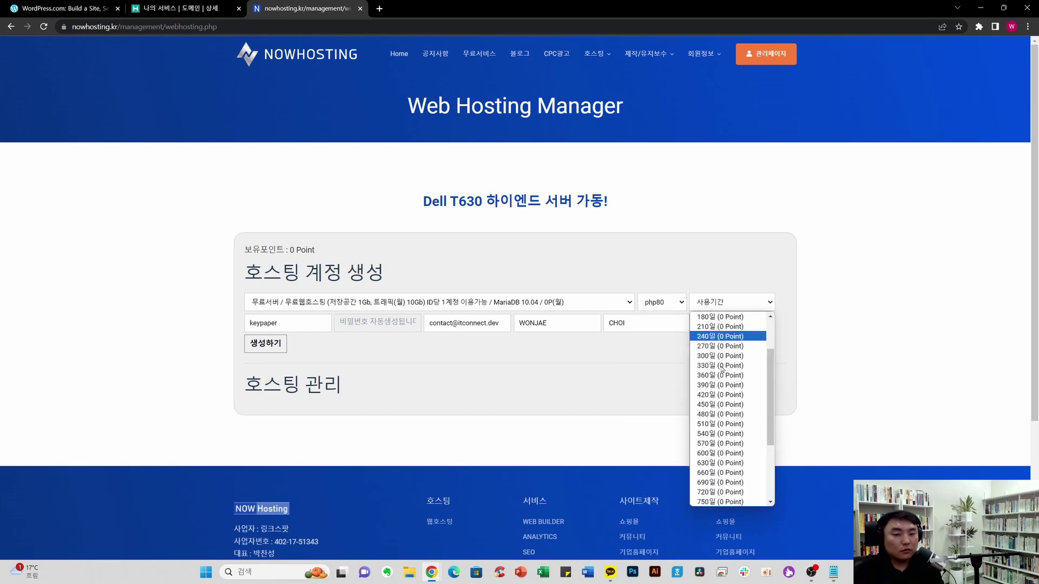
{"action": "scroll", "coordinate": [737, 470], "scroll_direction": "down", "scroll_amount": 3}
{"action": "left_click", "coordinate": [723, 502]}
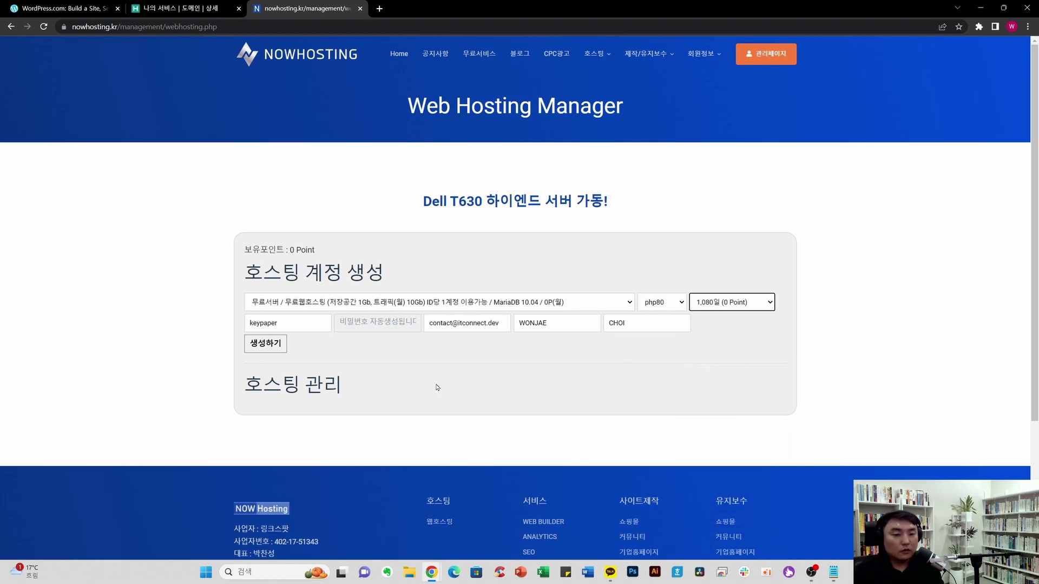
{"action": "left_click", "coordinate": [273, 347]}
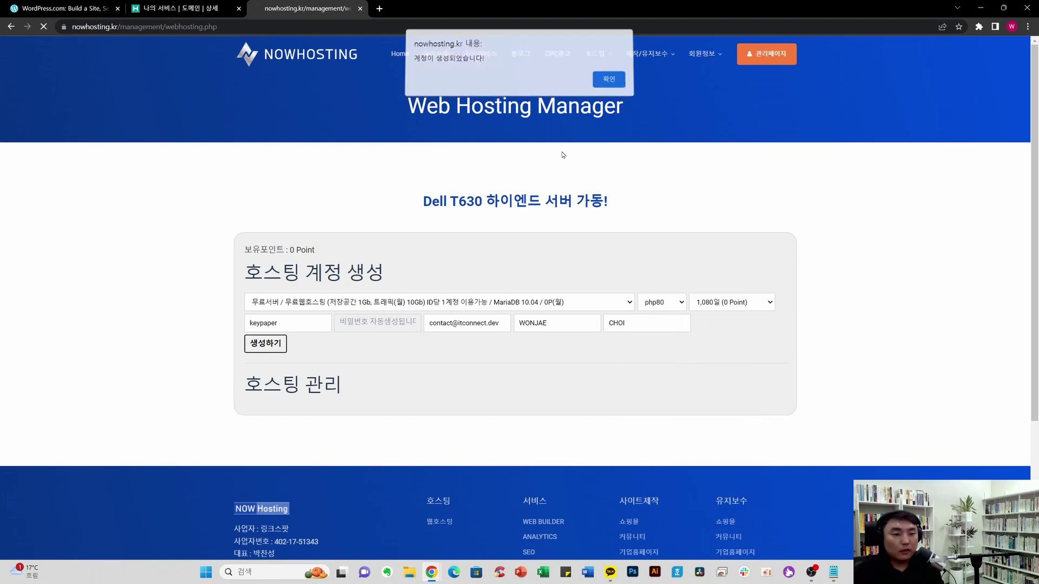
Dismiss the account-created alert and open 사이트 생성 under 호스팅 관리.
{"action": "key", "text": "Return"}
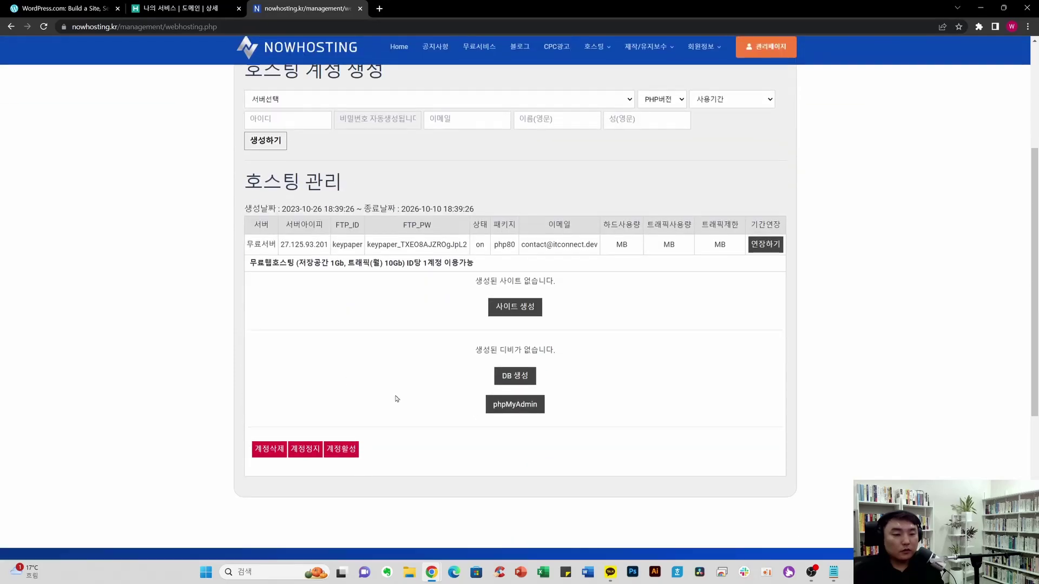
{"action": "scroll", "coordinate": [656, 283], "scroll_direction": "up", "scroll_amount": 3}
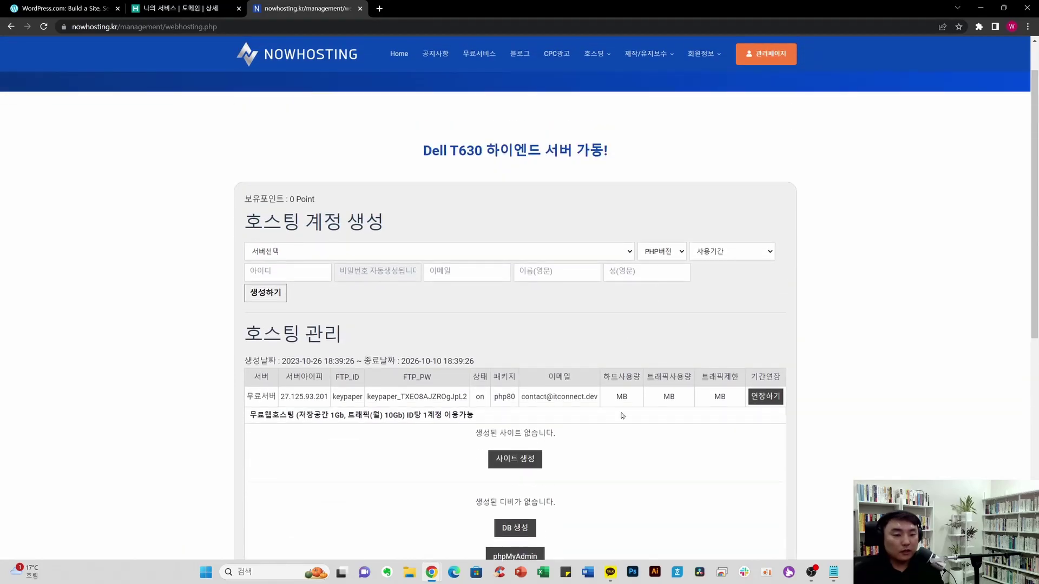
{"action": "scroll", "coordinate": [623, 415], "scroll_direction": "down", "scroll_amount": 2}
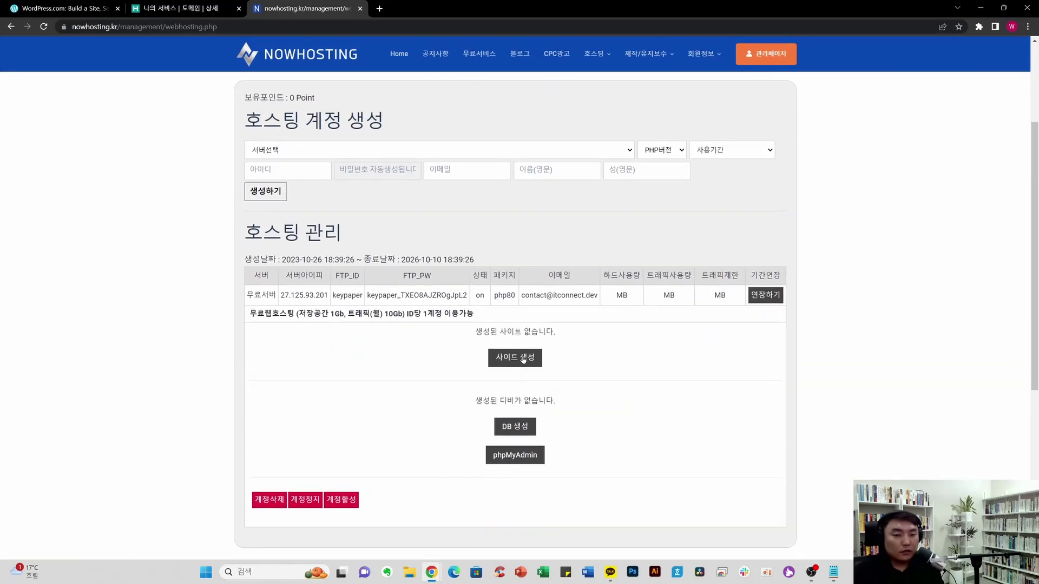
{"action": "left_click", "coordinate": [523, 359]}
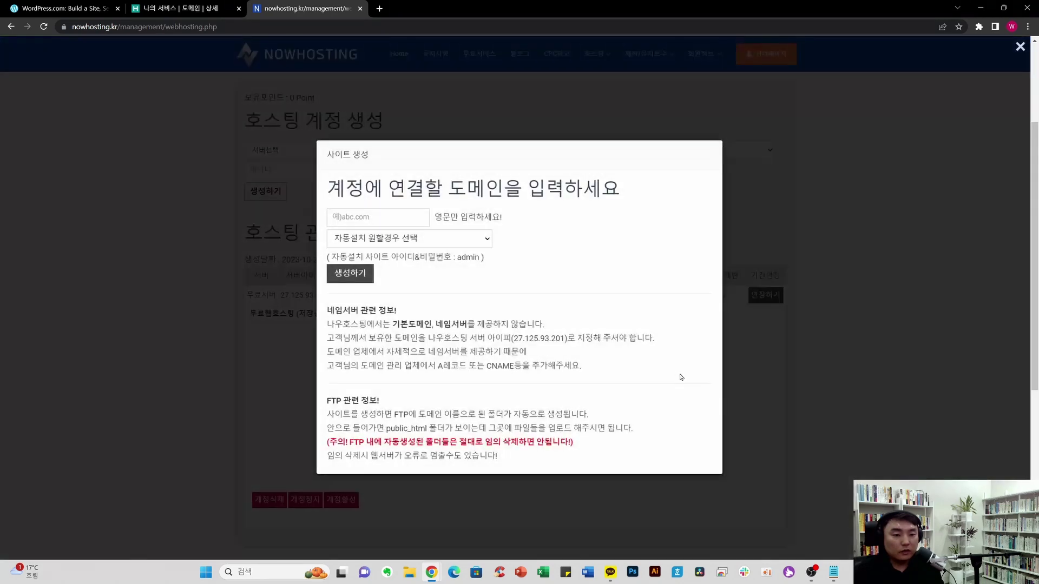
{"action": "left_click", "coordinate": [374, 219]}
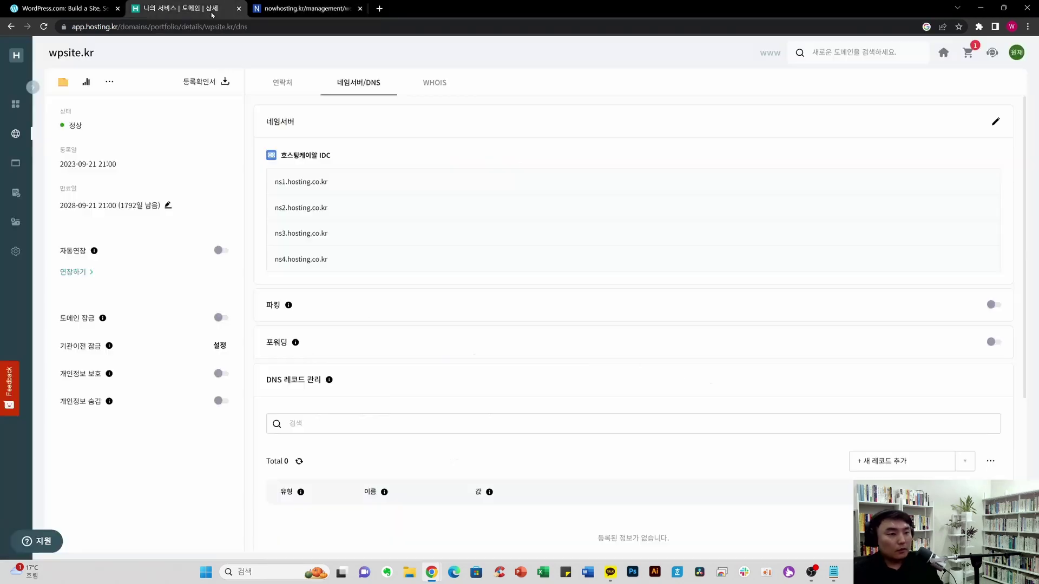
Select the domain wpsite.kr on the hosting.kr DNS page and return to the dialog.
{"action": "left_click", "coordinate": [211, 8]}
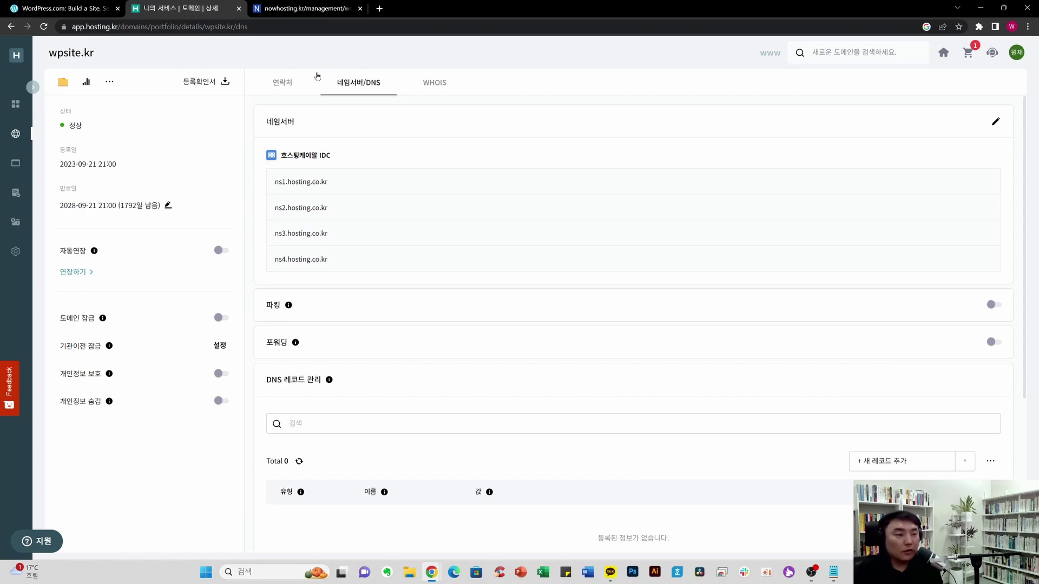
{"action": "left_click_drag", "start_coordinate": [48, 52], "coordinate": [96, 53]}
{"action": "key", "text": "ctrl+c"}
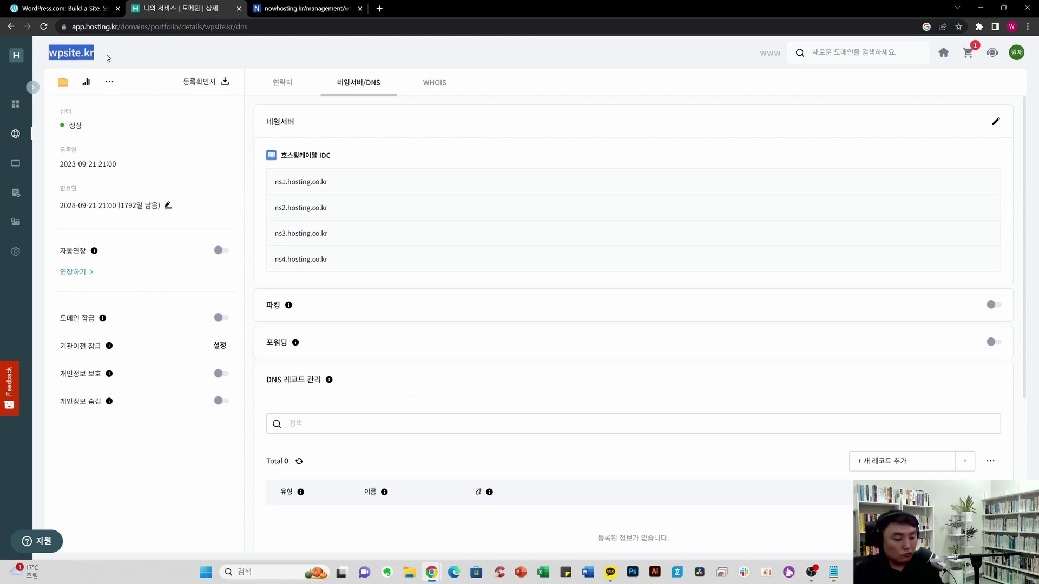
{"action": "left_click", "coordinate": [304, 10]}
Paste wpsite.kr into the domain field of the site-creation dialog.
{"action": "left_click", "coordinate": [397, 217]}
{"action": "key", "text": "ctrl+v"}
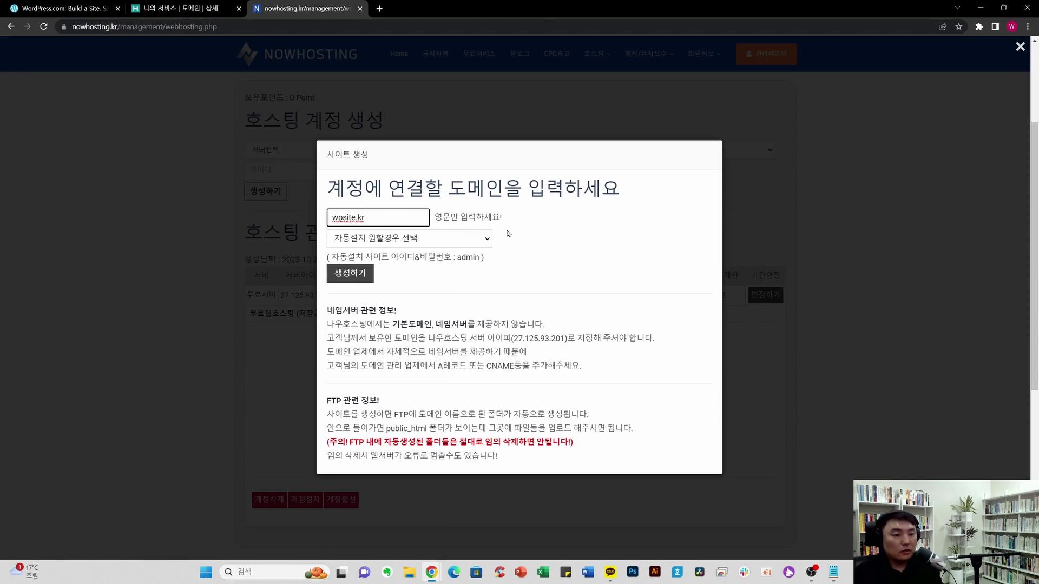
{"action": "left_click", "coordinate": [509, 234]}
Choose 워드프레스5.7.1 for auto-install, create the site and confirm the domain connection.
{"action": "left_click", "coordinate": [460, 240]}
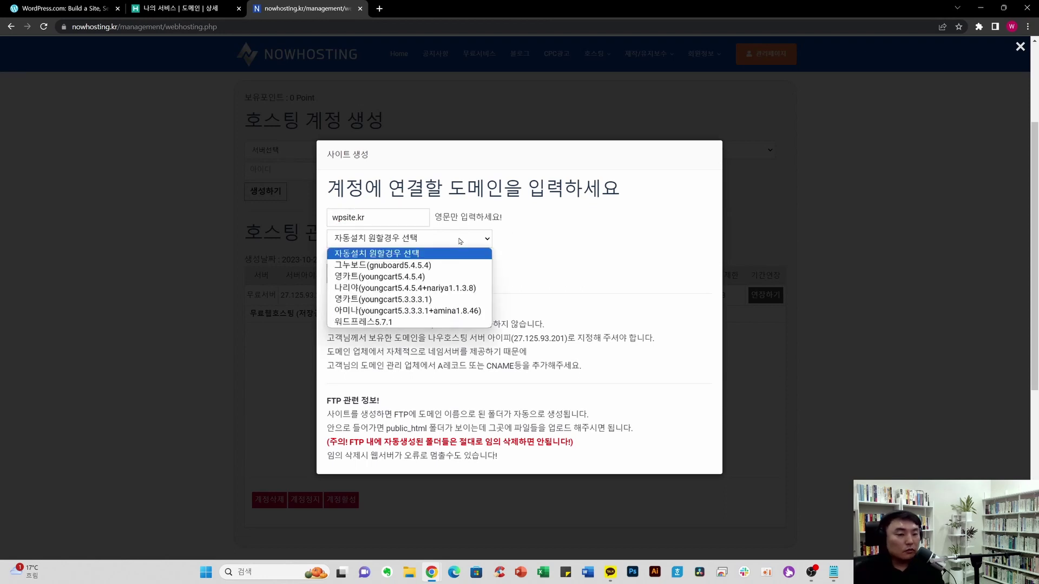
{"action": "left_click", "coordinate": [393, 323]}
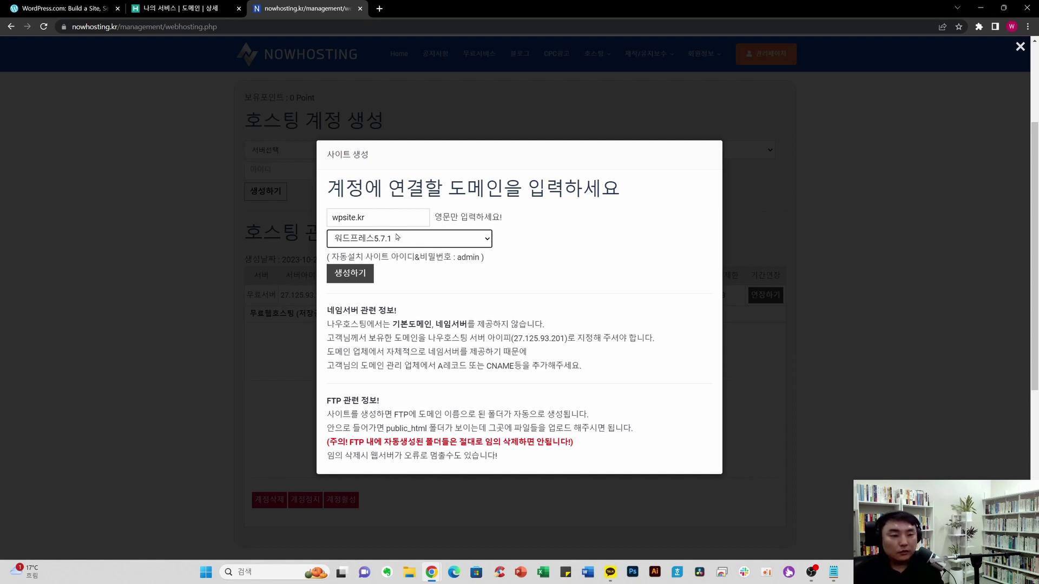
{"action": "left_click", "coordinate": [405, 275]}
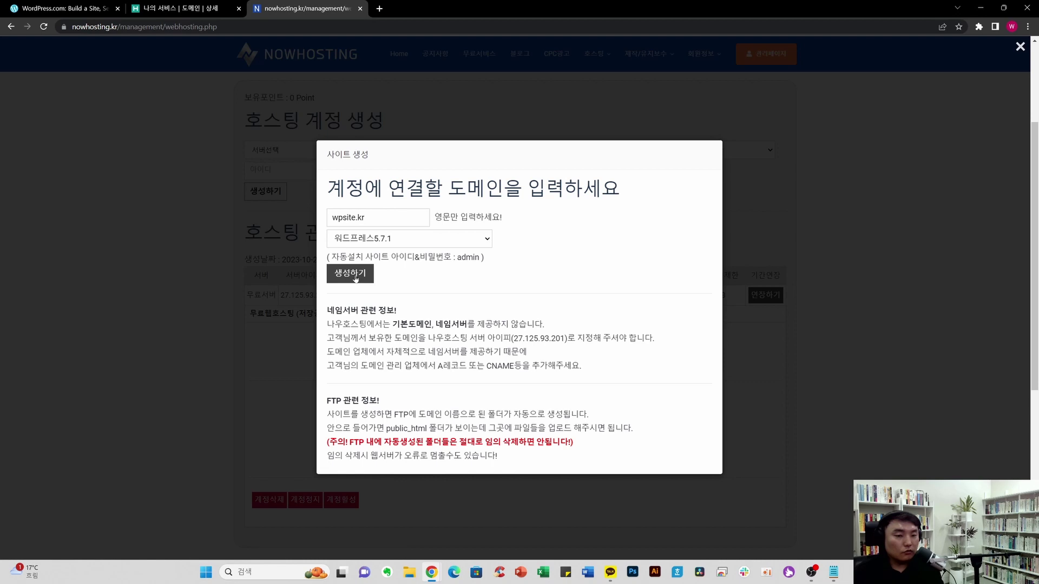
{"action": "left_click", "coordinate": [356, 277]}
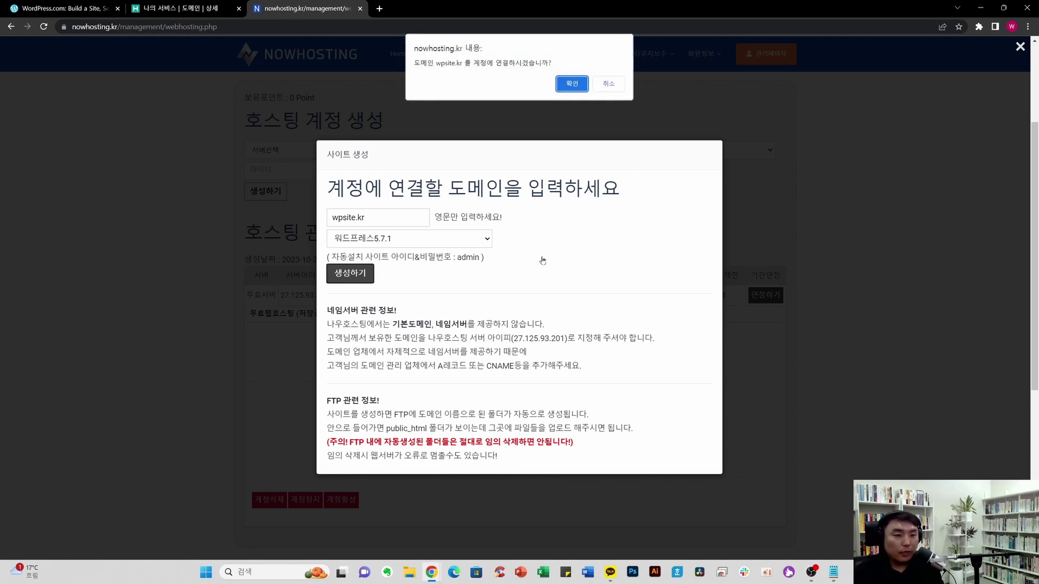
{"action": "left_click", "coordinate": [572, 85]}
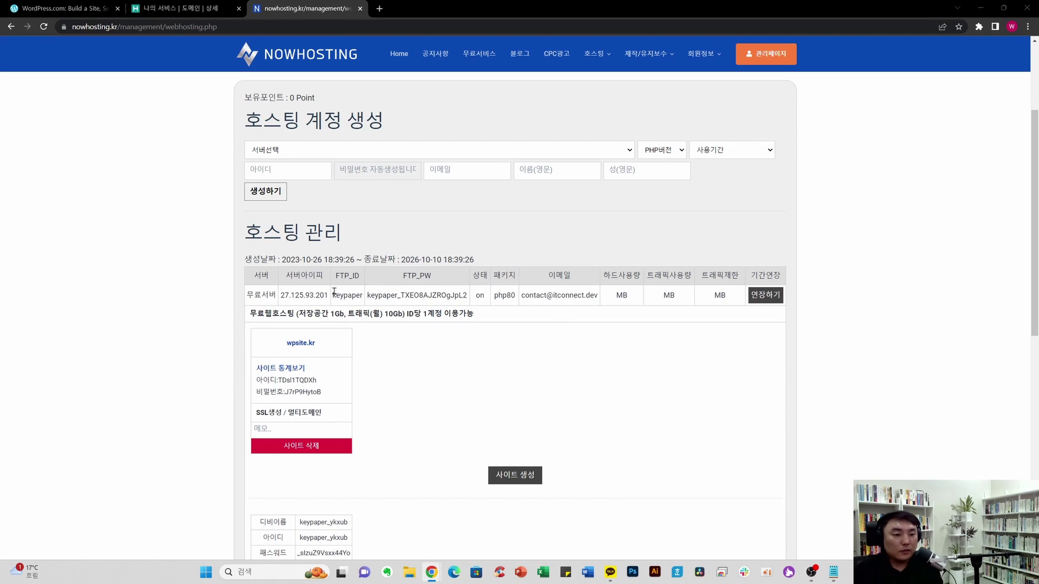
Review the new wpsite.kr site card in the 호스팅 관리 section.
{"action": "scroll", "coordinate": [511, 308], "scroll_direction": "down", "scroll_amount": 1}
{"action": "scroll", "coordinate": [512, 309], "scroll_direction": "up", "scroll_amount": 1}
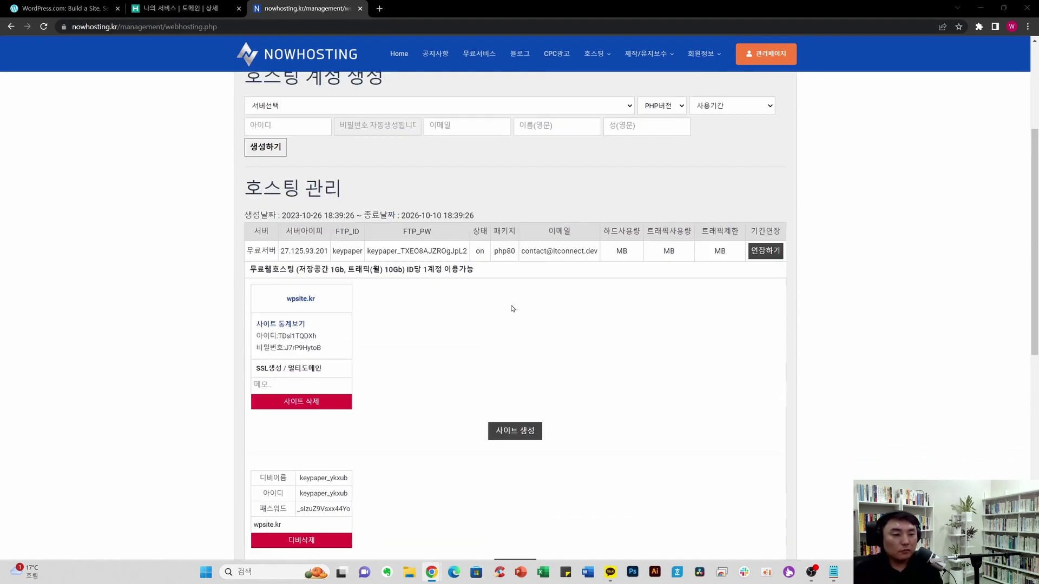
{"action": "scroll", "coordinate": [487, 303], "scroll_direction": "down", "scroll_amount": 3}
{"action": "scroll", "coordinate": [448, 288], "scroll_direction": "down", "scroll_amount": 1}
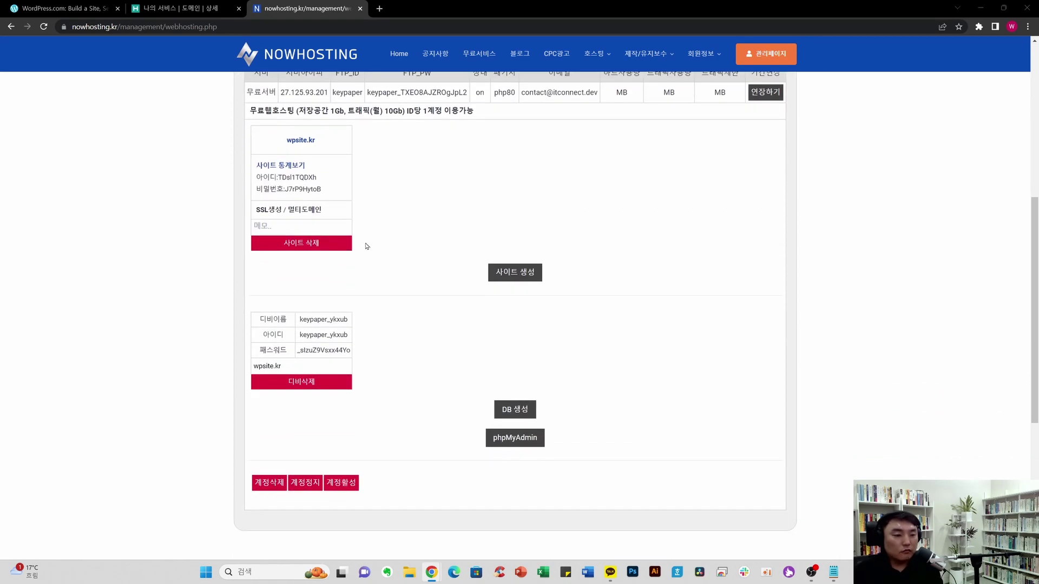
{"action": "scroll", "coordinate": [367, 246], "scroll_direction": "up", "scroll_amount": 1}
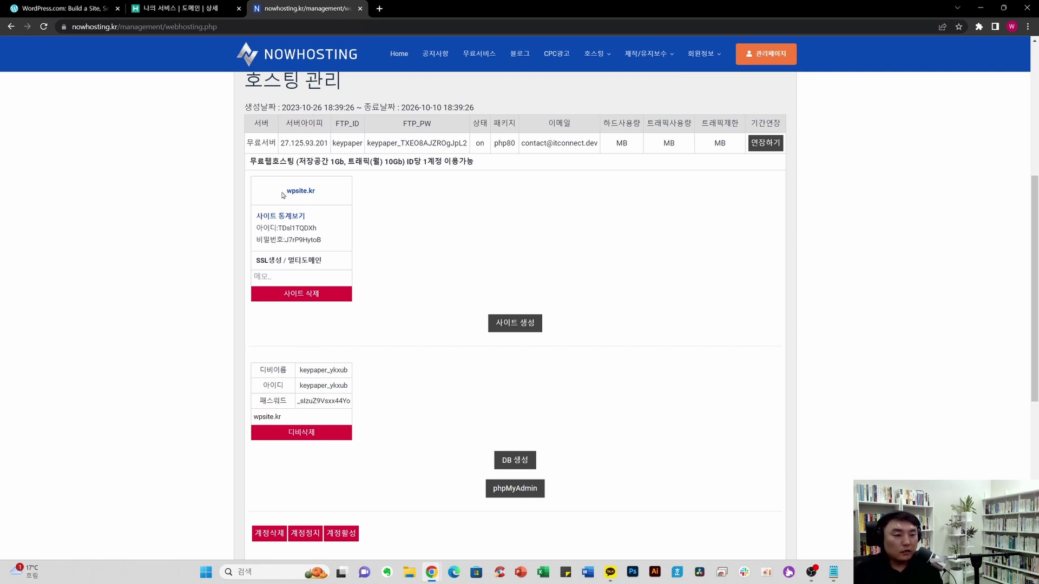
{"action": "left_click_drag", "start_coordinate": [282, 196], "coordinate": [331, 198]}
{"action": "left_click", "coordinate": [581, 241]}
Select the server IP 27.125.93.201 and bring up the wpsite.kr DNS page.
{"action": "scroll", "coordinate": [487, 248], "scroll_direction": "up", "scroll_amount": 2}
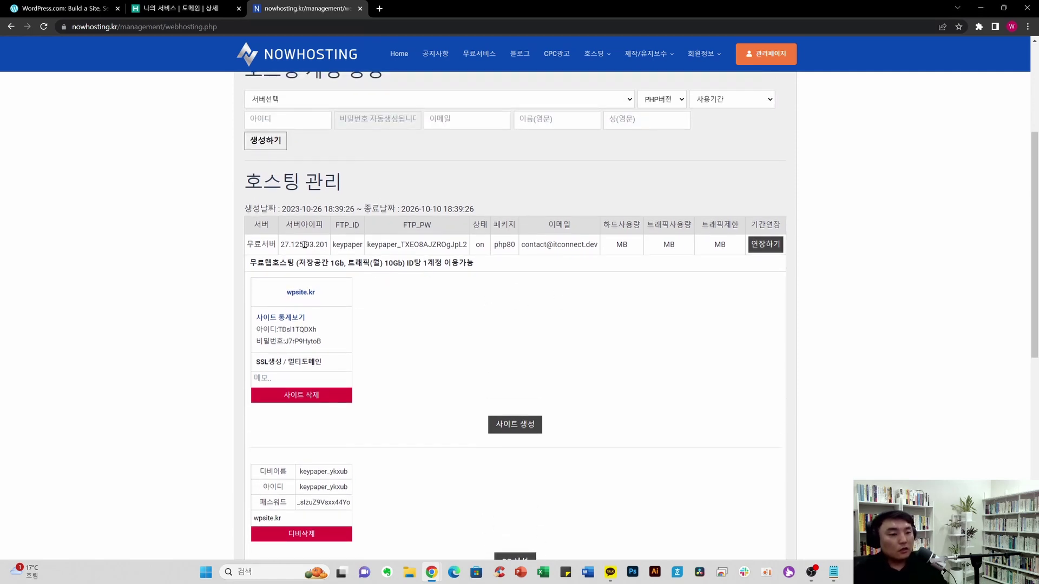
{"action": "left_click_drag", "start_coordinate": [280, 247], "coordinate": [340, 241]}
{"action": "key", "text": "ctrl+c"}
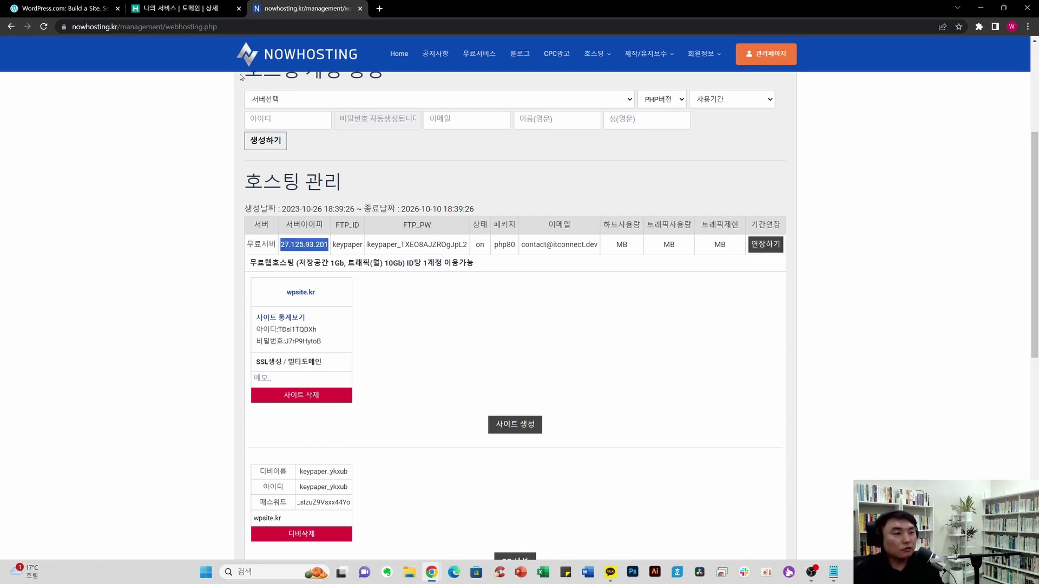
{"action": "left_click", "coordinate": [209, 8]}
{"action": "left_click", "coordinate": [120, 56]}
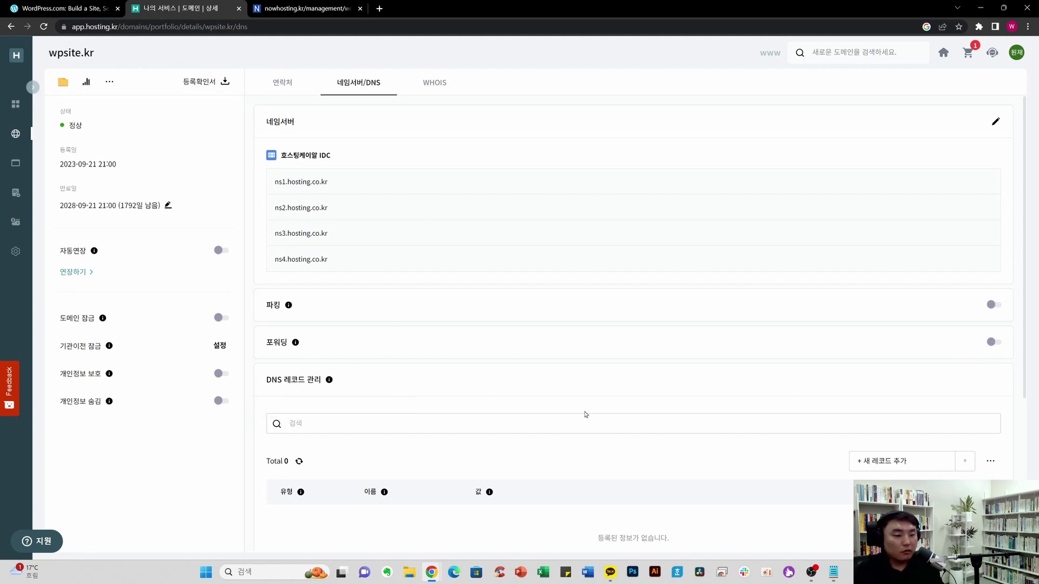
Add and save an A record for wpsite.kr: name @, value 27.125.93.201.
{"action": "scroll", "coordinate": [585, 414], "scroll_direction": "down", "scroll_amount": 2}
{"action": "left_click", "coordinate": [944, 366]}
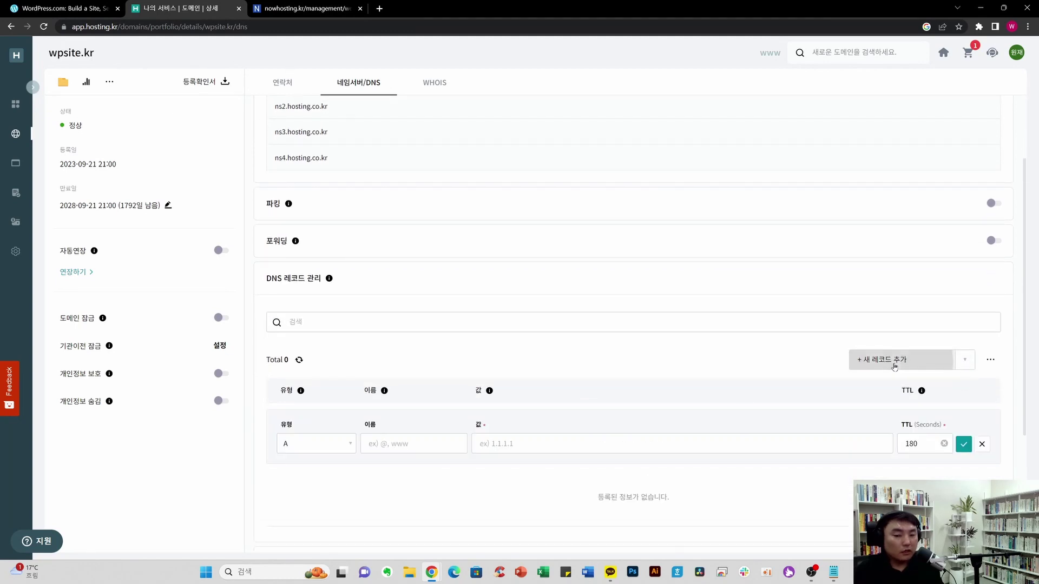
{"action": "left_click", "coordinate": [514, 443]}
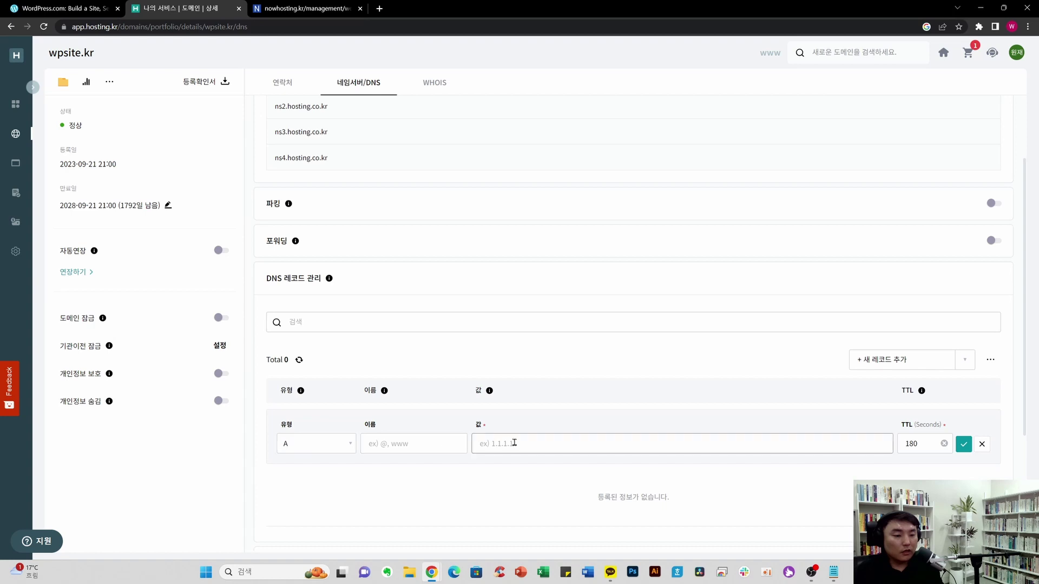
{"action": "left_click", "coordinate": [466, 442]}
{"action": "left_click", "coordinate": [529, 443]}
{"action": "key", "text": "ctrl+v"}
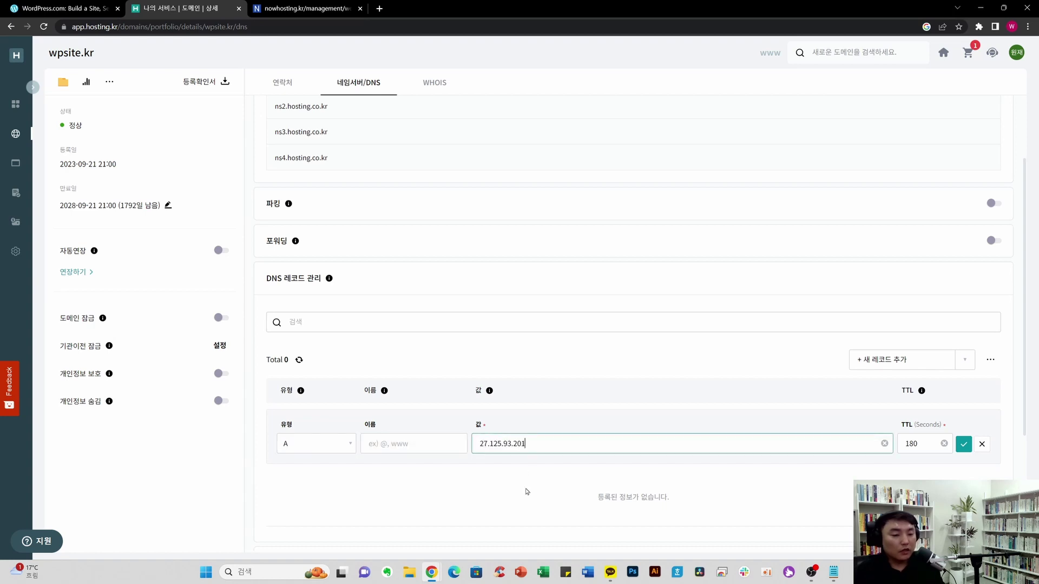
{"action": "left_click", "coordinate": [421, 442]}
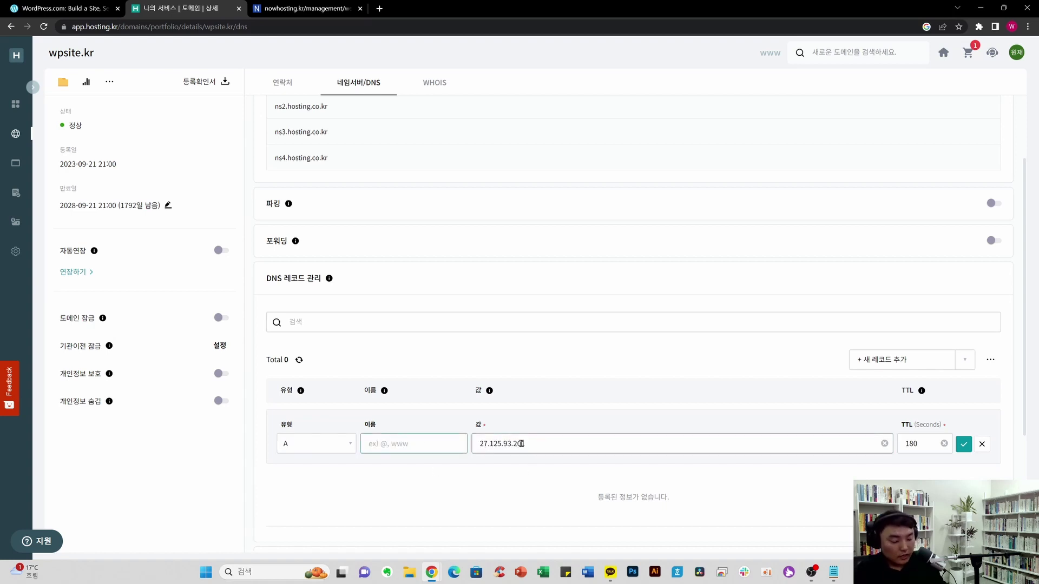
{"action": "type", "text": "@"}
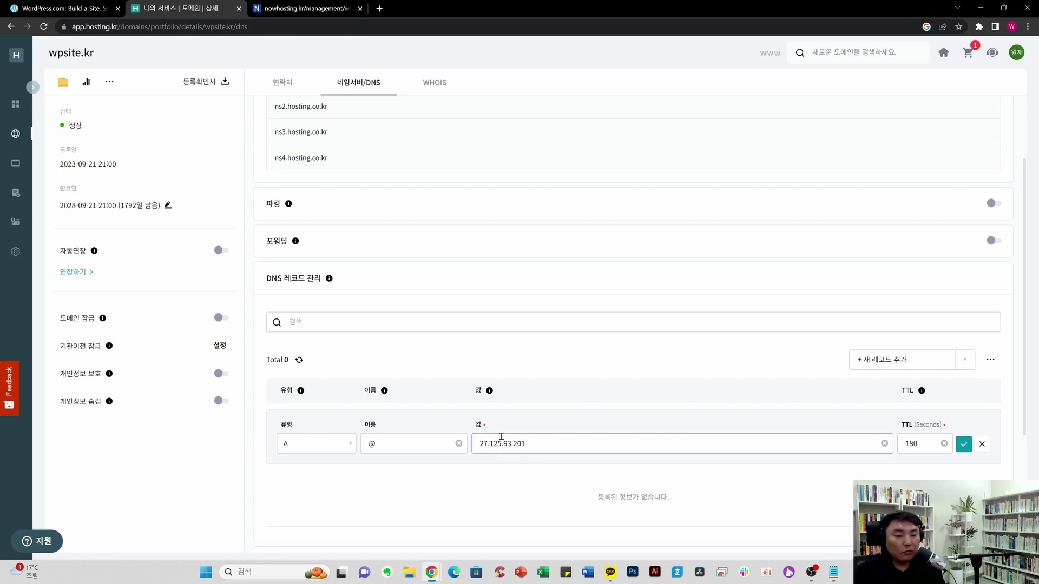
{"action": "key", "text": "ctrl+Tab"}
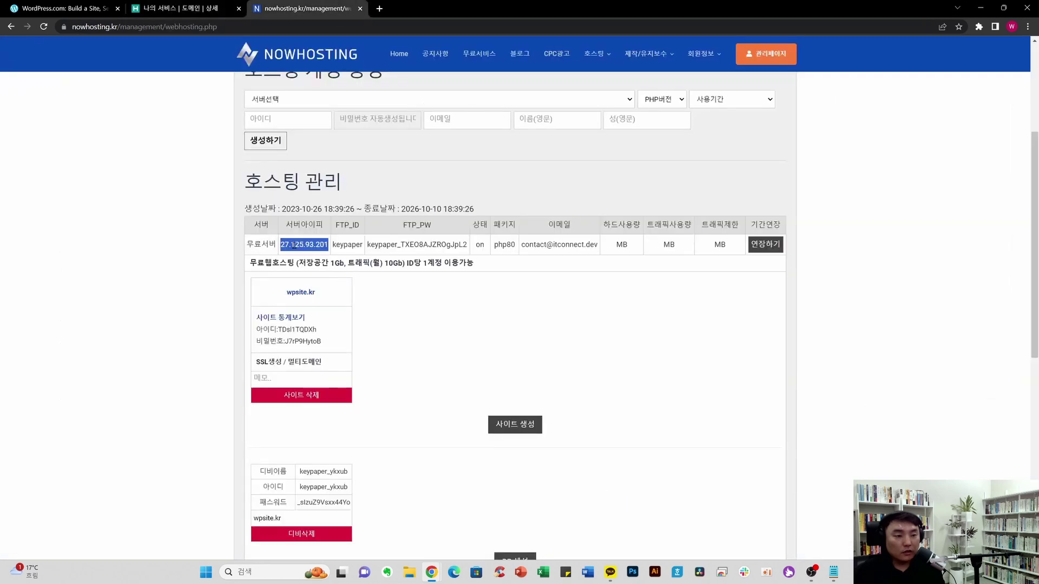
{"action": "left_click", "coordinate": [233, 5]}
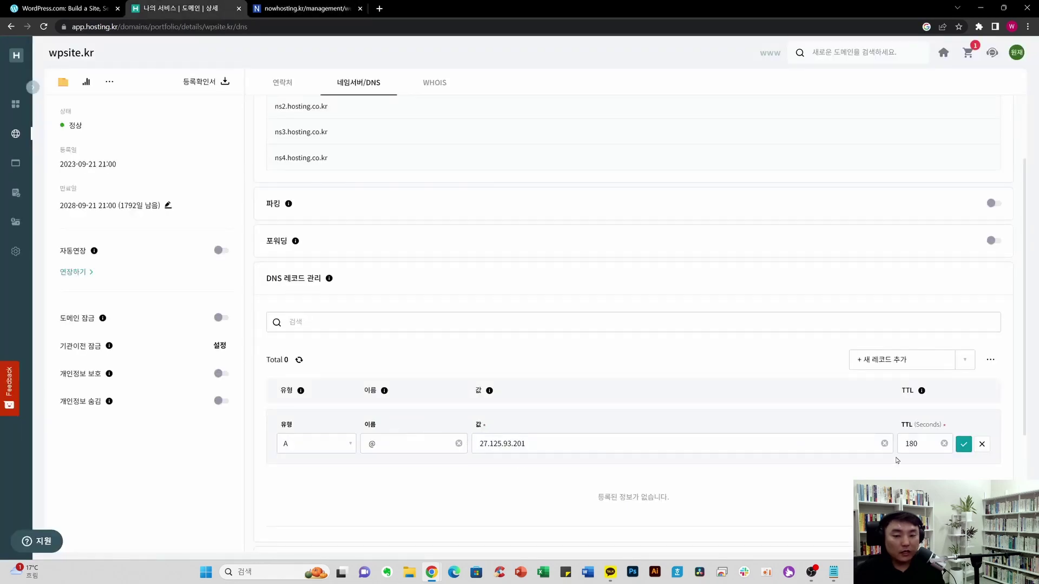
{"action": "left_click", "coordinate": [964, 445]}
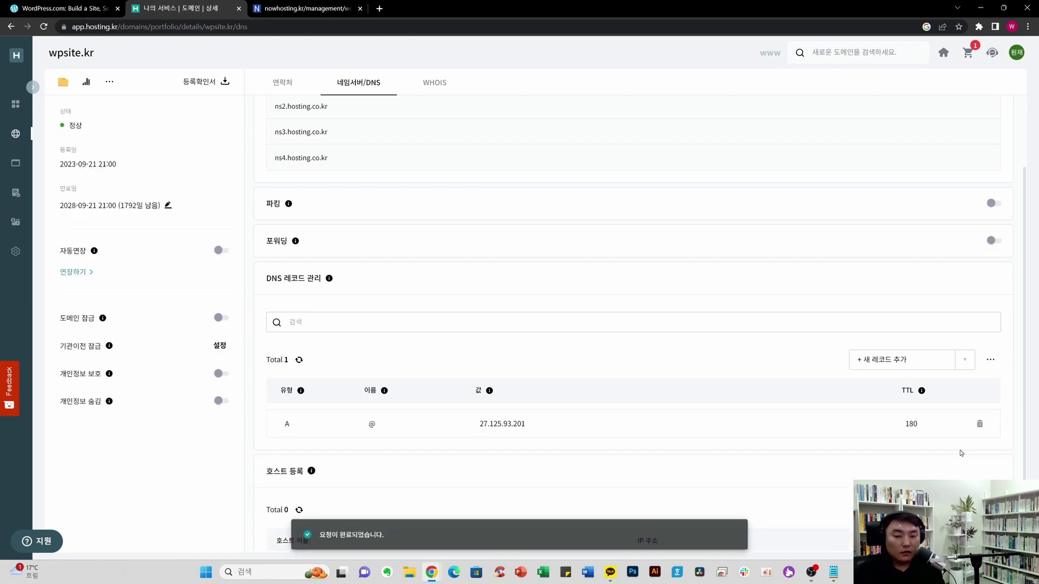
Copy the wpsite.kr domain from the NOWHosting site card.
{"action": "scroll", "coordinate": [441, 376], "scroll_direction": "down", "scroll_amount": 1}
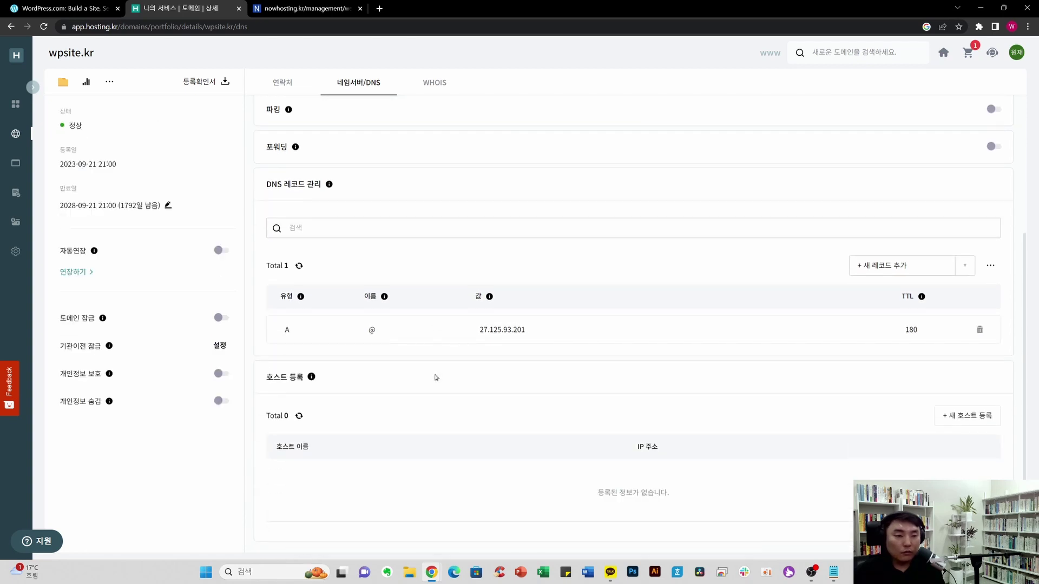
{"action": "scroll", "coordinate": [436, 378], "scroll_direction": "up", "scroll_amount": 3}
{"action": "left_click", "coordinate": [318, 8]}
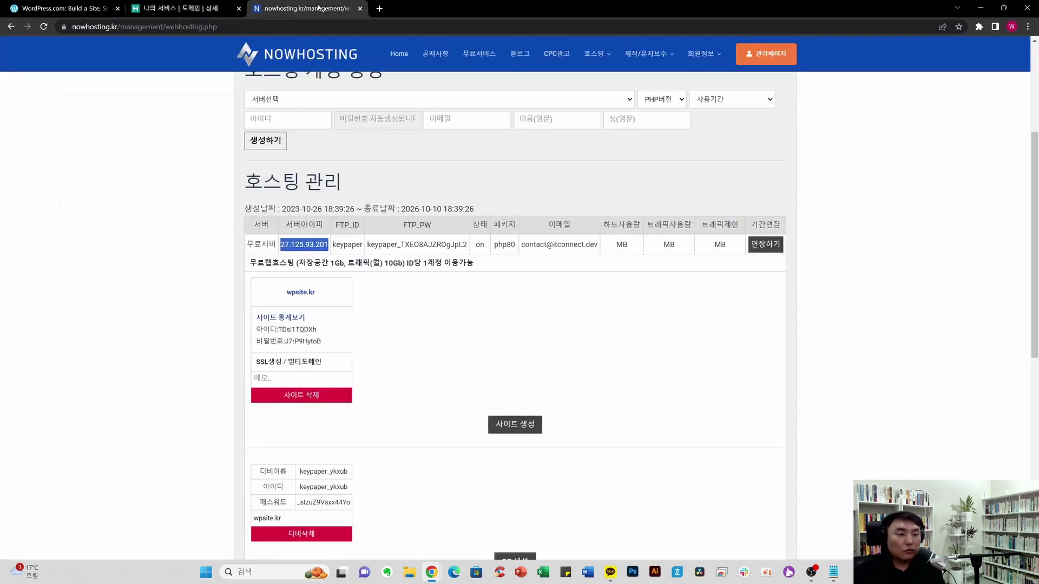
{"action": "left_click", "coordinate": [575, 273]}
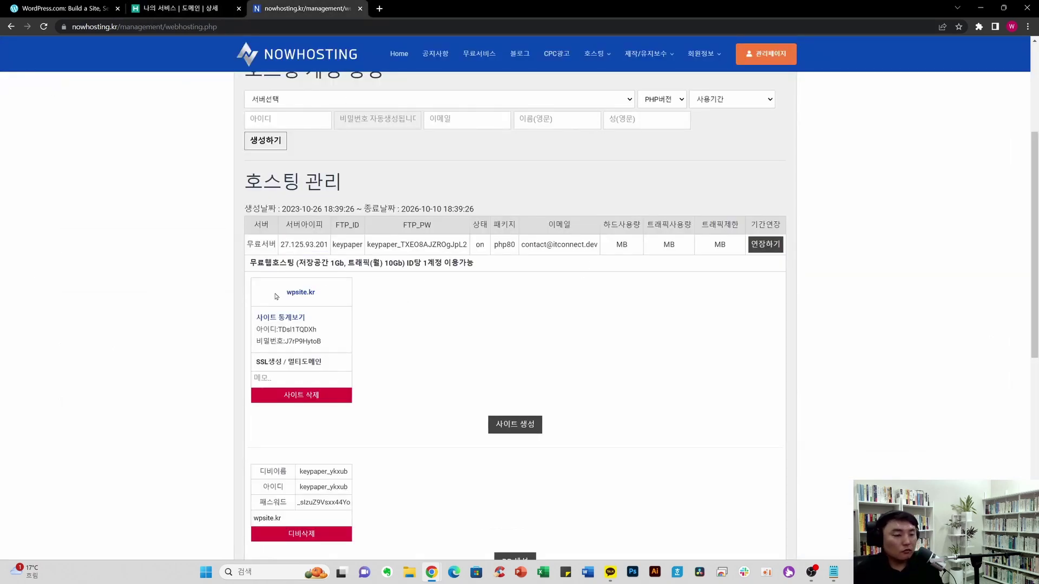
{"action": "left_click_drag", "start_coordinate": [276, 296], "coordinate": [321, 292]}
{"action": "key", "text": "ctrl+c"}
Load wpsite.kr in a new tab past the security warning and view its 안녕하세요! post.
{"action": "left_click", "coordinate": [380, 9]}
{"action": "key", "text": "ctrl+v"}
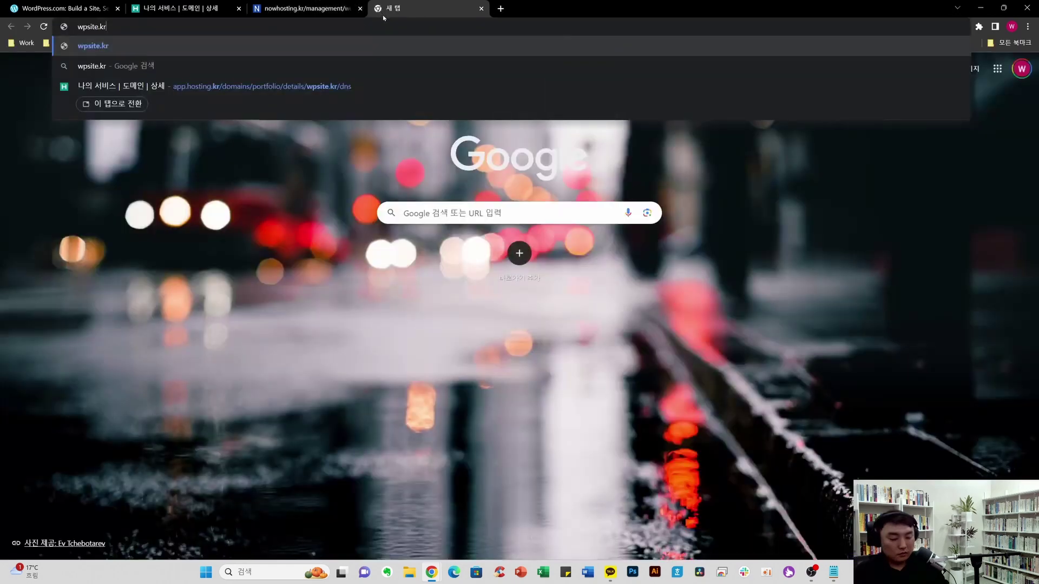
{"action": "key", "text": "Return"}
{"action": "left_click", "coordinate": [400, 238]}
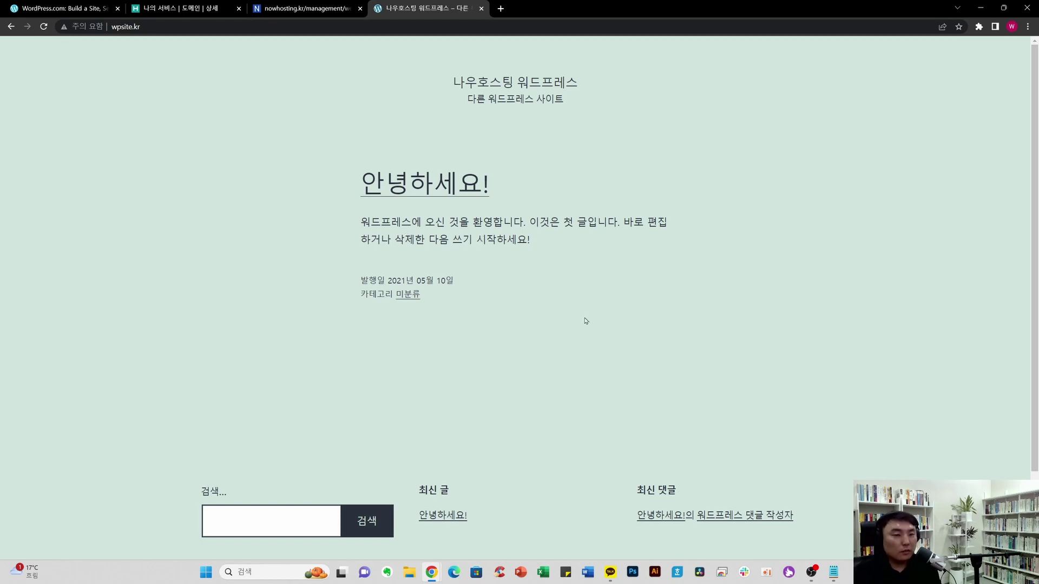
{"action": "scroll", "coordinate": [615, 278], "scroll_direction": "down", "scroll_amount": 2}
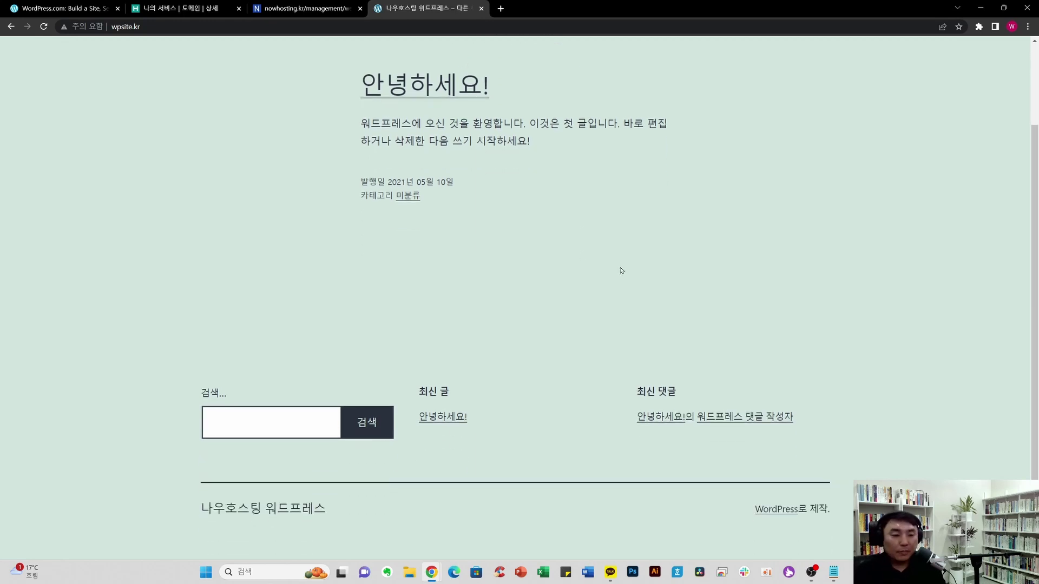
{"action": "scroll", "coordinate": [622, 269], "scroll_direction": "up", "scroll_amount": 1}
{"action": "scroll", "coordinate": [622, 269], "scroll_direction": "up", "scroll_amount": 1}
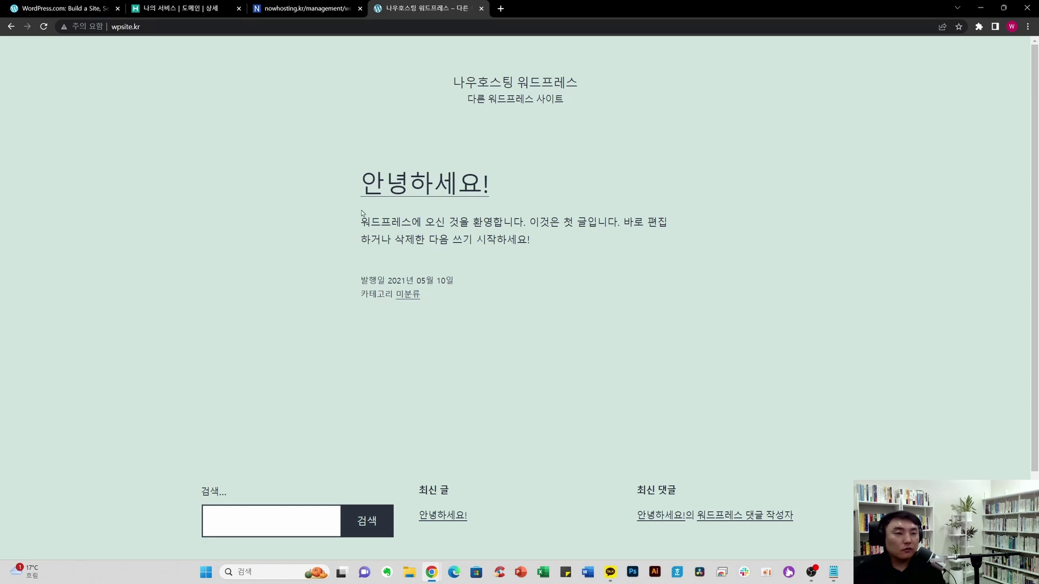
{"action": "left_click", "coordinate": [339, 24]}
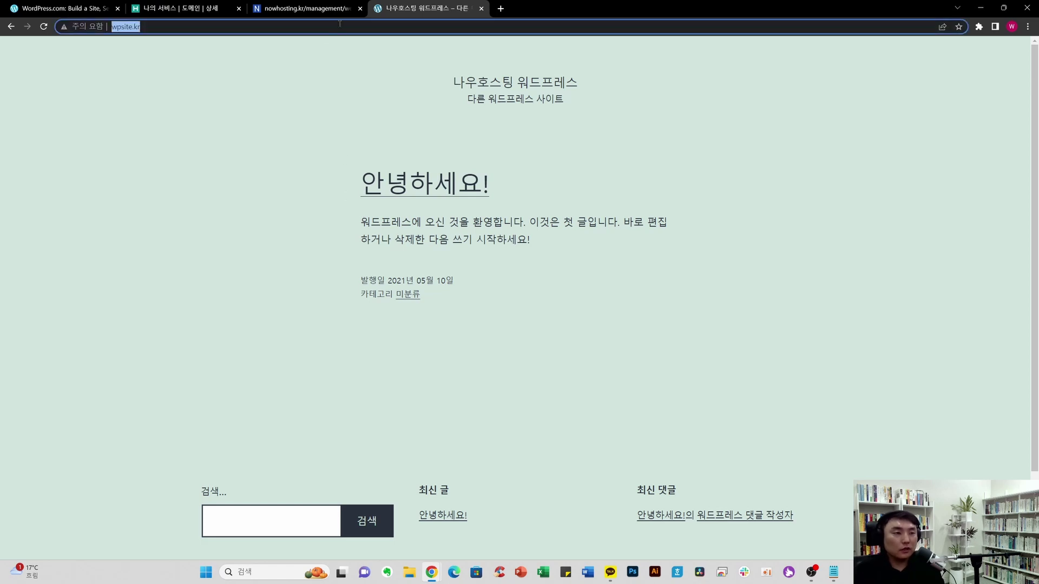
Go to wpsite.kr/admin to reach the WordPress login page.
{"action": "left_click", "coordinate": [340, 25]}
{"action": "type", "text": "/A"}
{"action": "key", "text": "Caps_Lock"}
{"action": "key", "text": "BackSpace"}
{"action": "type", "text": "admin"}
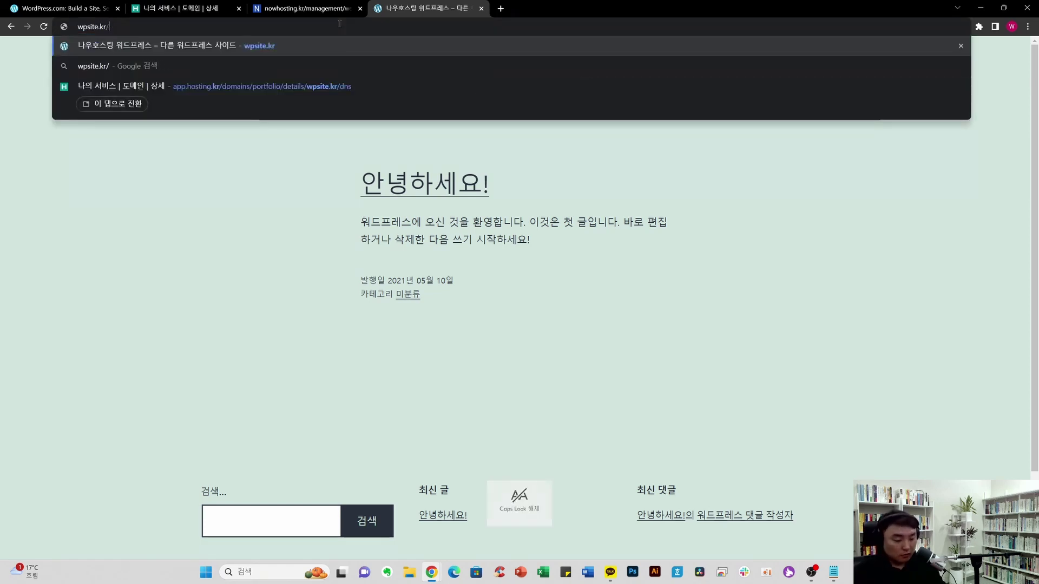
{"action": "key", "text": "Return"}
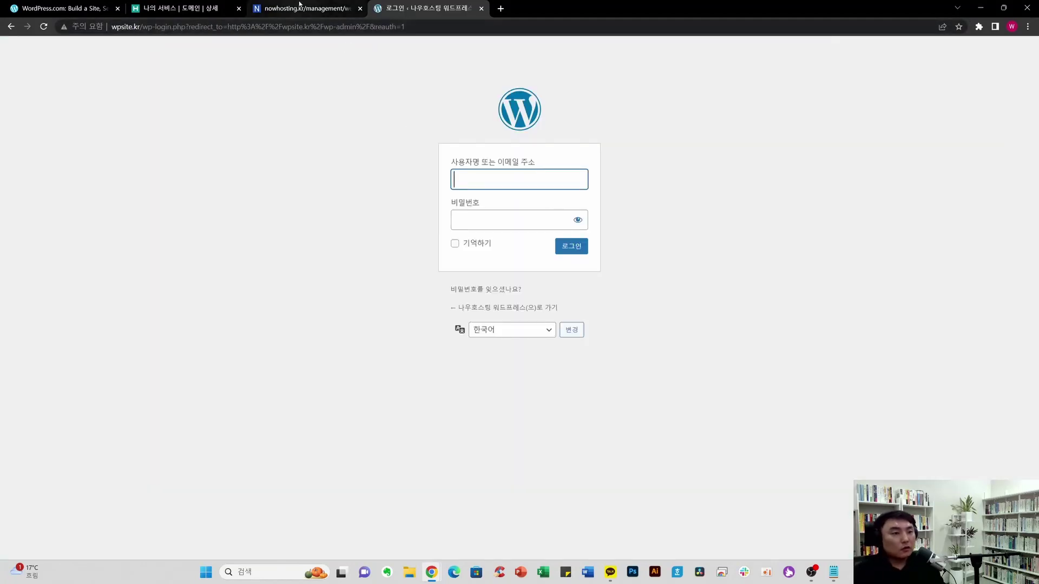
Sign in with the admin username and password, postponing the admin e-mail confirmation.
{"action": "left_click", "coordinate": [299, 7]}
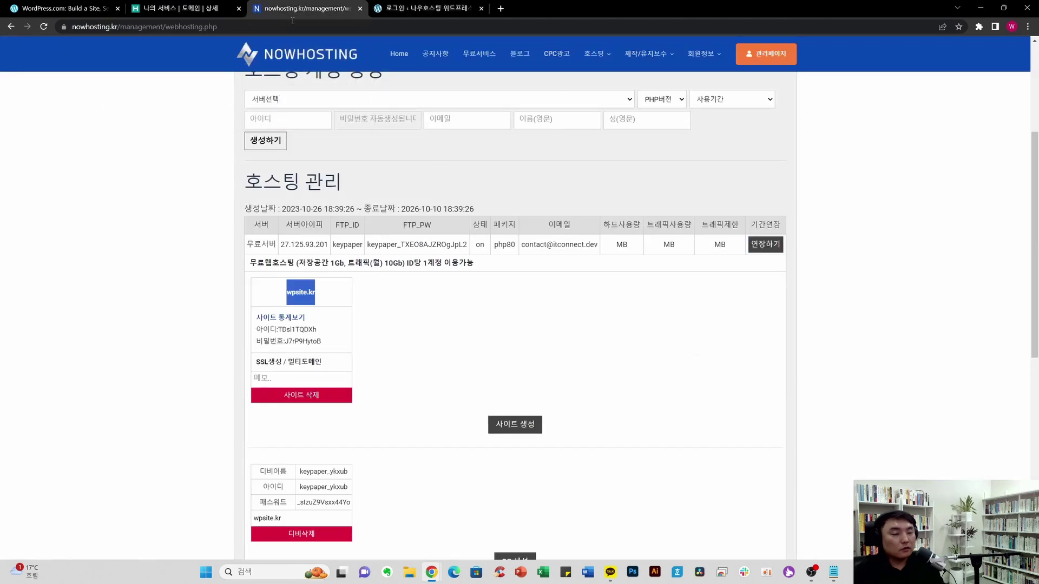
{"action": "scroll", "coordinate": [441, 281], "scroll_direction": "down", "scroll_amount": 2}
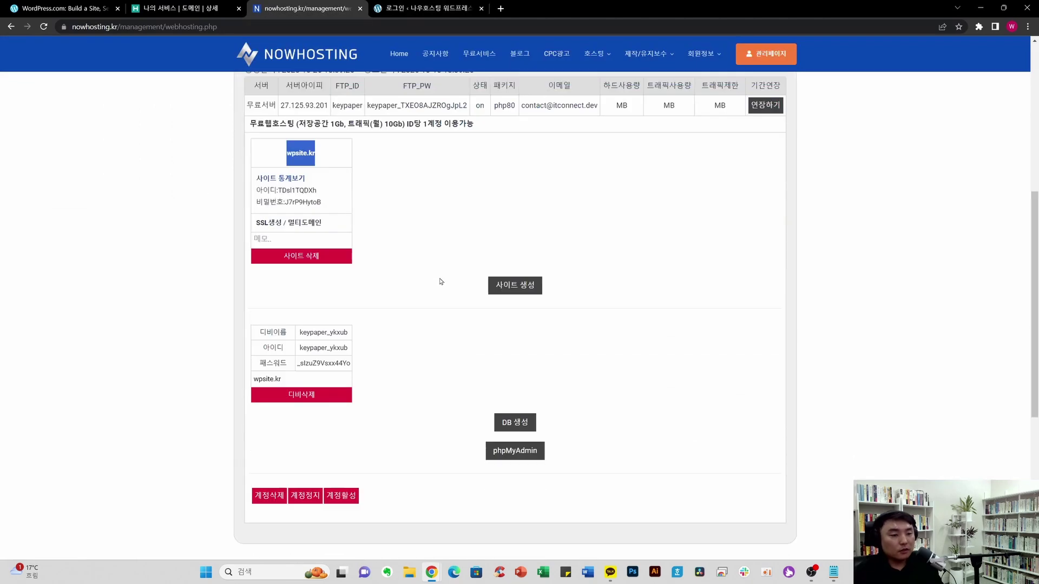
{"action": "scroll", "coordinate": [389, 204], "scroll_direction": "up", "scroll_amount": 5}
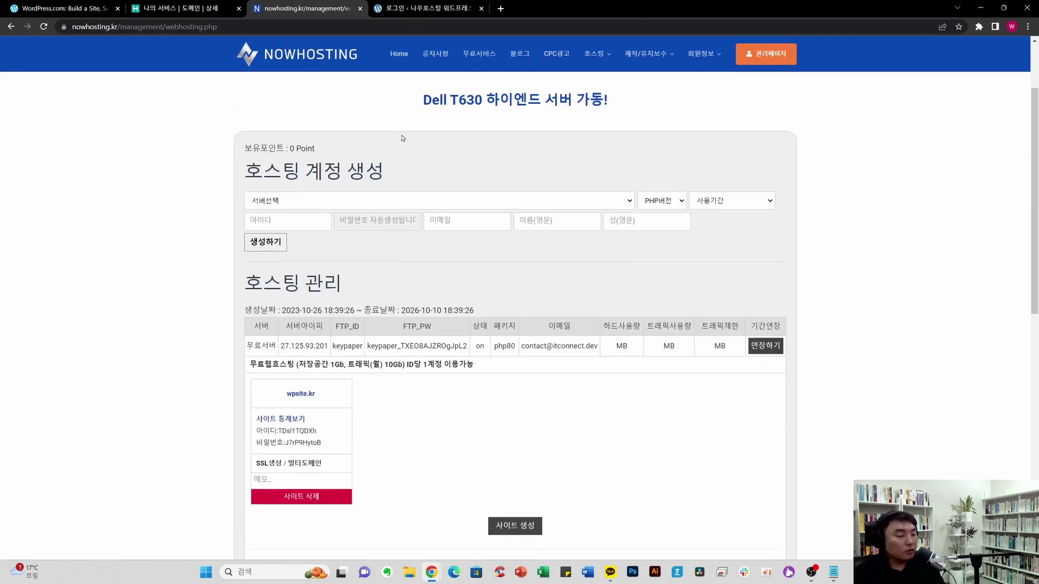
{"action": "left_click", "coordinate": [430, 8]}
{"action": "type", "text": "admin"}
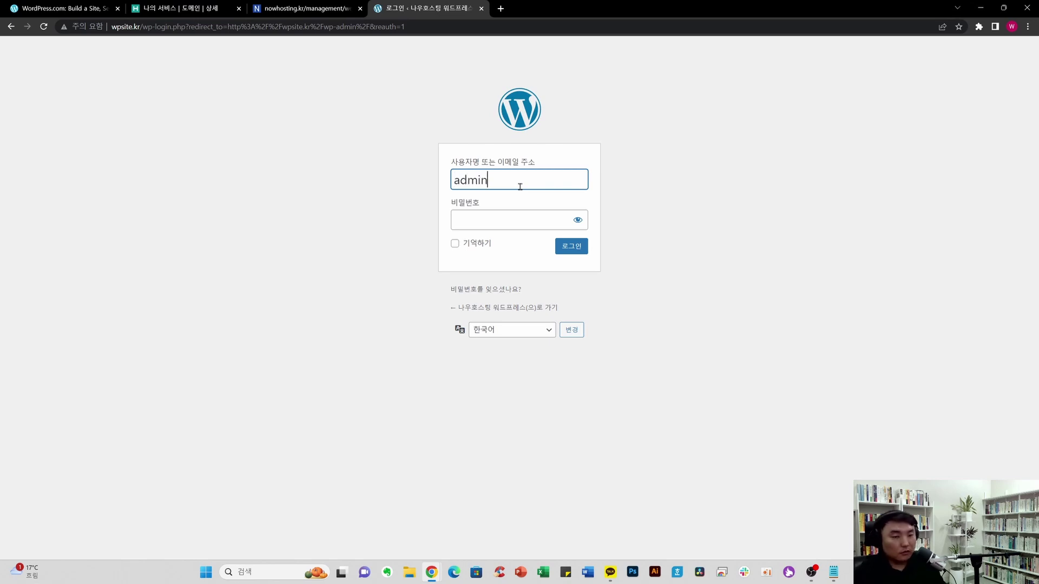
{"action": "key", "text": "Caps_Lock"}
{"action": "type", "text": "AD"}
{"action": "key", "text": "Tab"}
{"action": "type", "text": "**"}
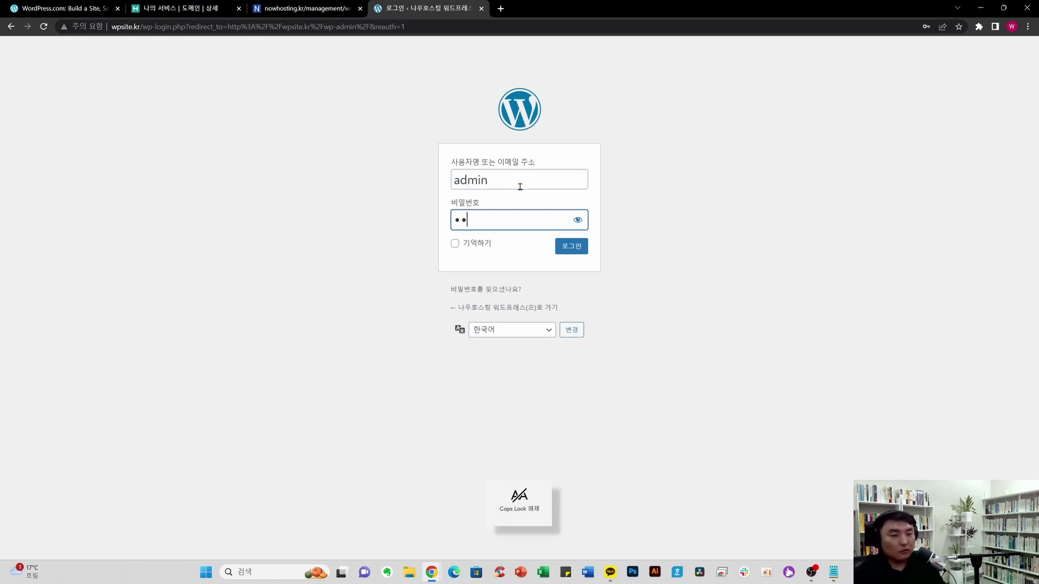
{"action": "key", "text": "Return"}
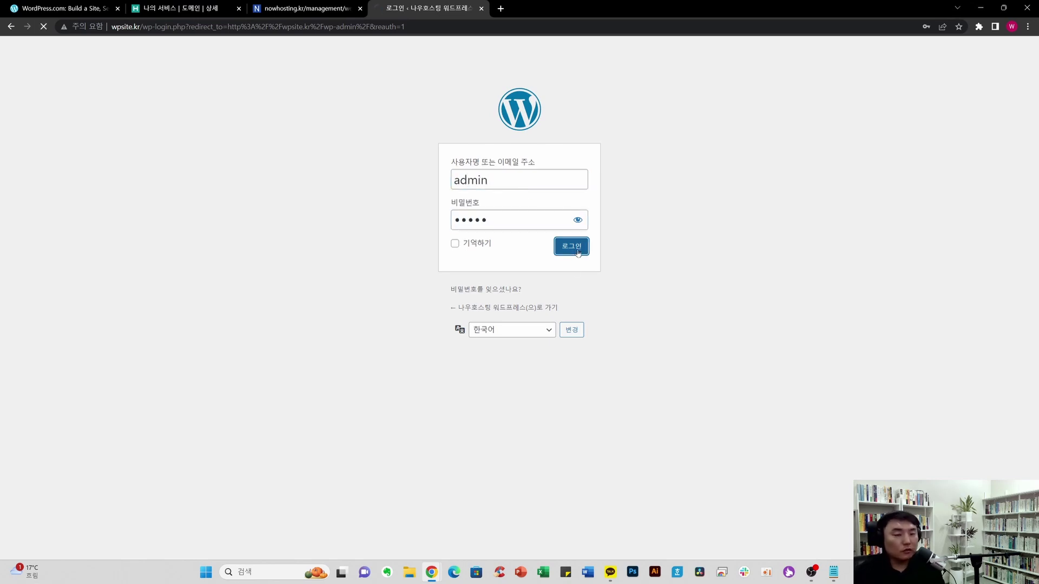
{"action": "left_click", "coordinate": [615, 164]}
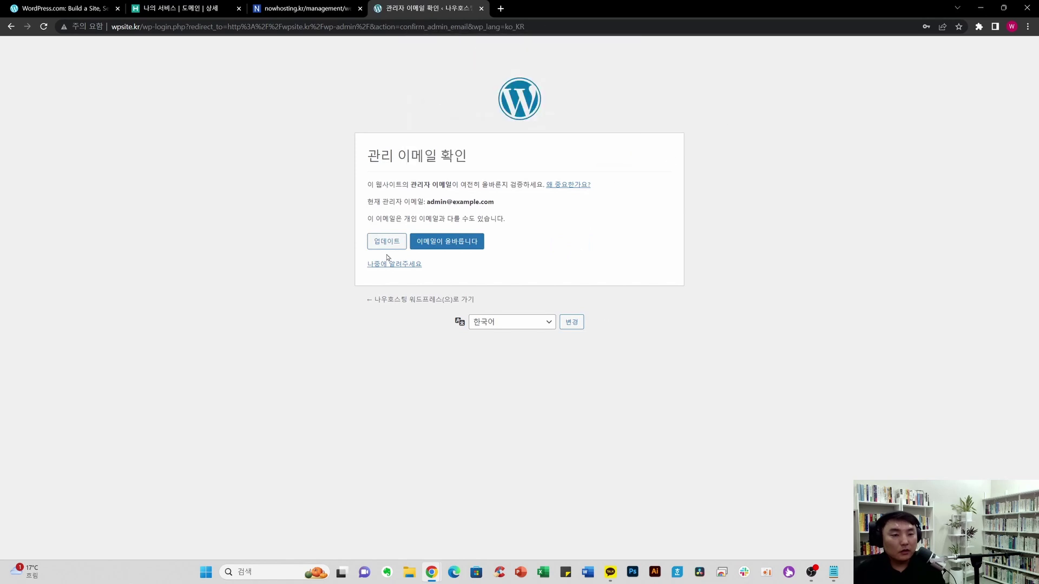
{"action": "left_click", "coordinate": [384, 264]}
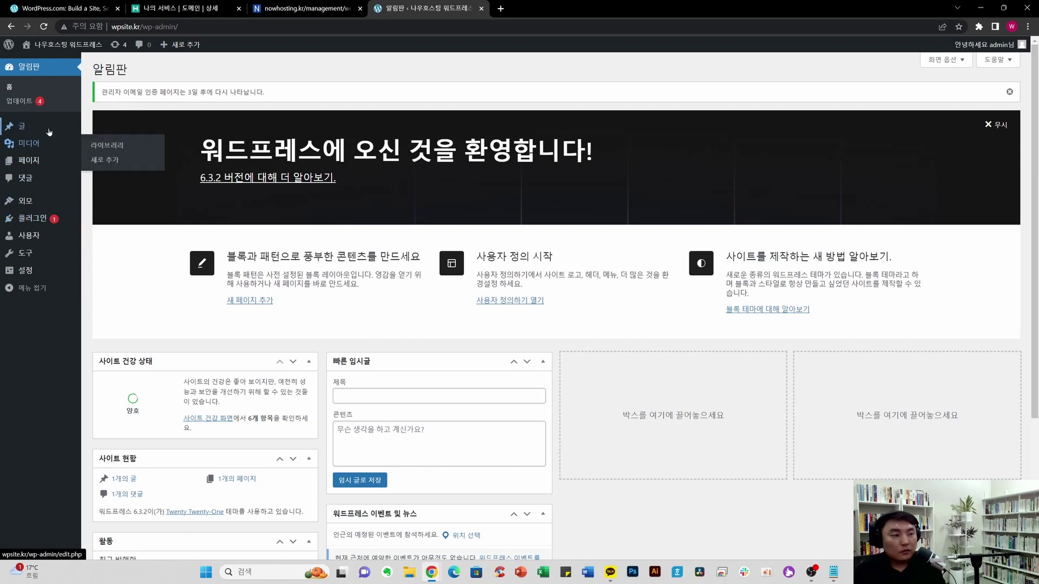
Open the posts list and view the live wpsite.kr site in a separate tab.
{"action": "left_click", "coordinate": [47, 127]}
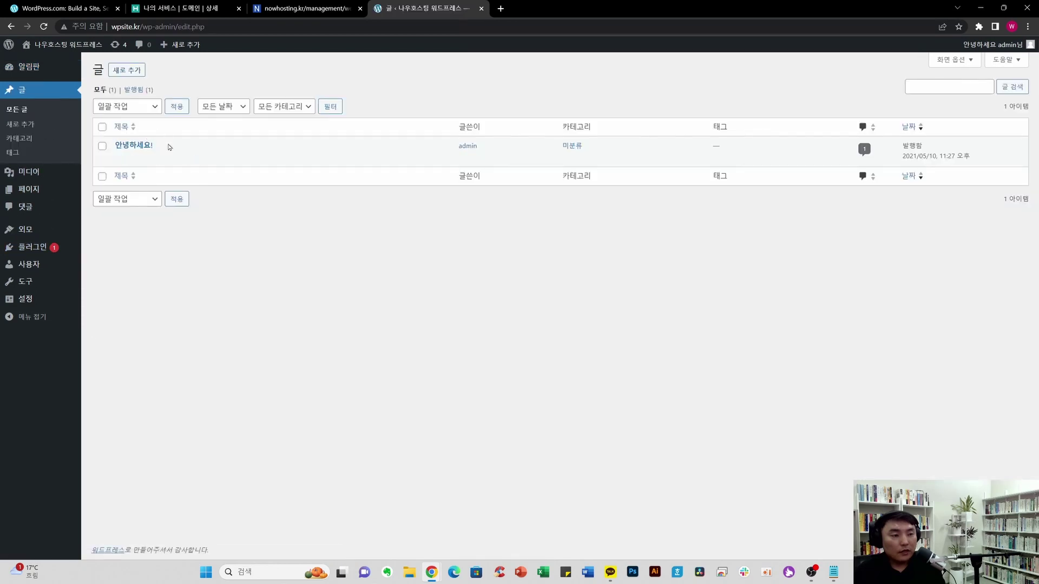
{"action": "right_click", "coordinate": [69, 48]}
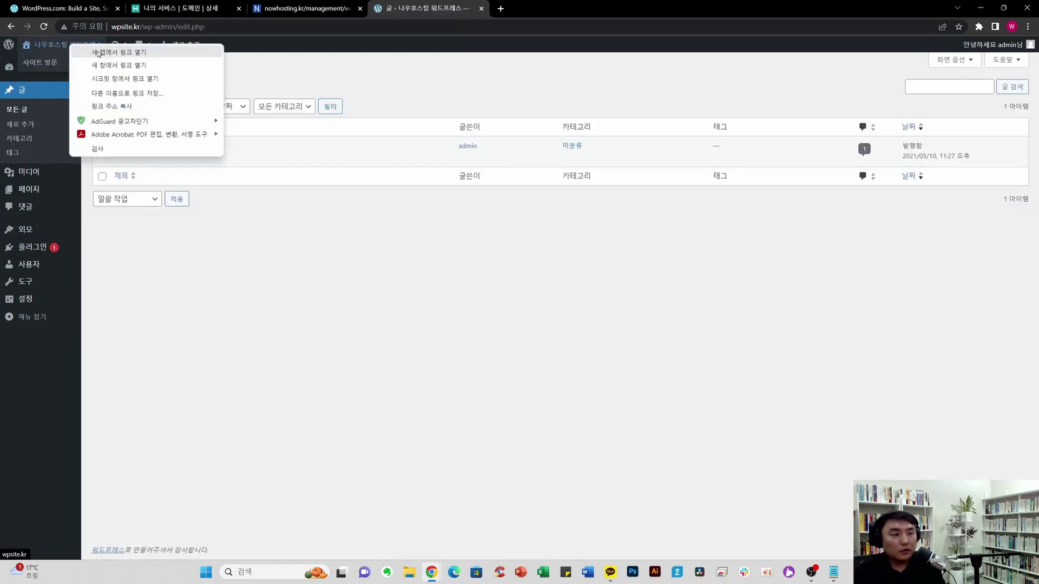
{"action": "left_click", "coordinate": [103, 54]}
{"action": "left_click", "coordinate": [541, 8]}
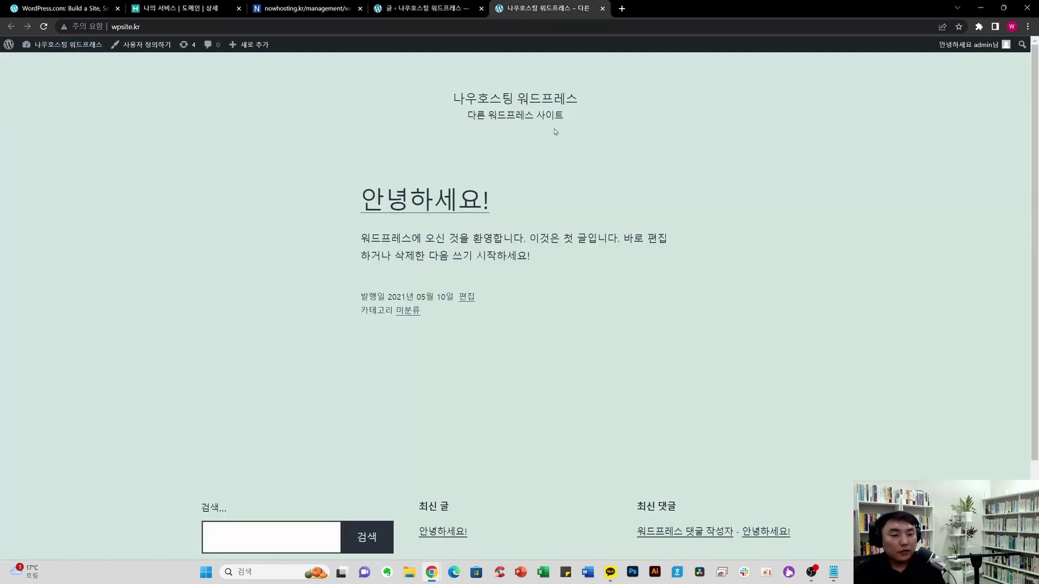
{"action": "left_click", "coordinate": [412, 6]}
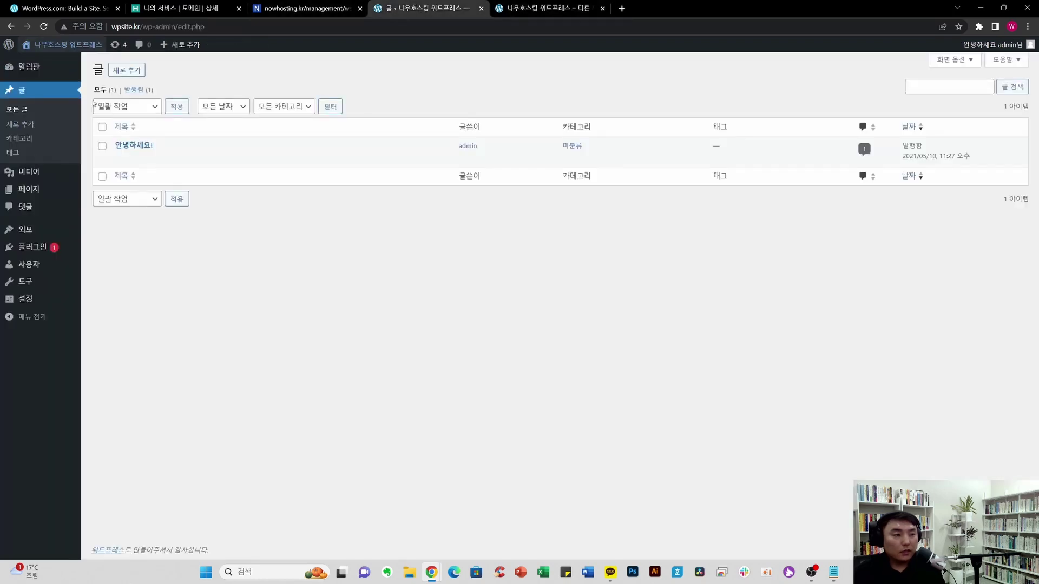
Start a new post and title it 첫 번째.
{"action": "left_click", "coordinate": [125, 70]}
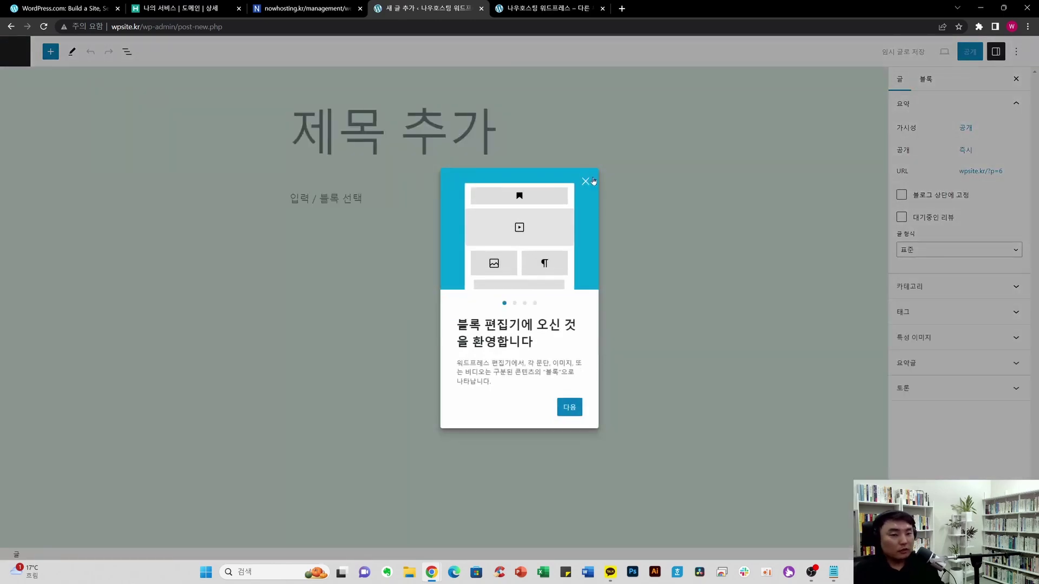
{"action": "left_click", "coordinate": [411, 134]}
{"action": "type", "text": "d"}
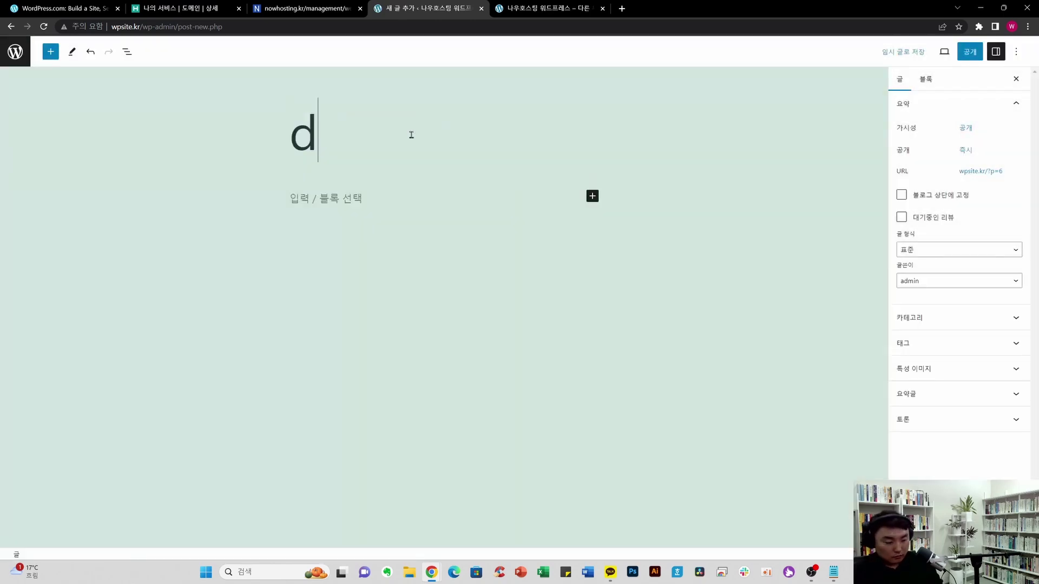
{"action": "key", "text": "BackSpace"}
{"action": "type", "text": "첫 번째 글"}
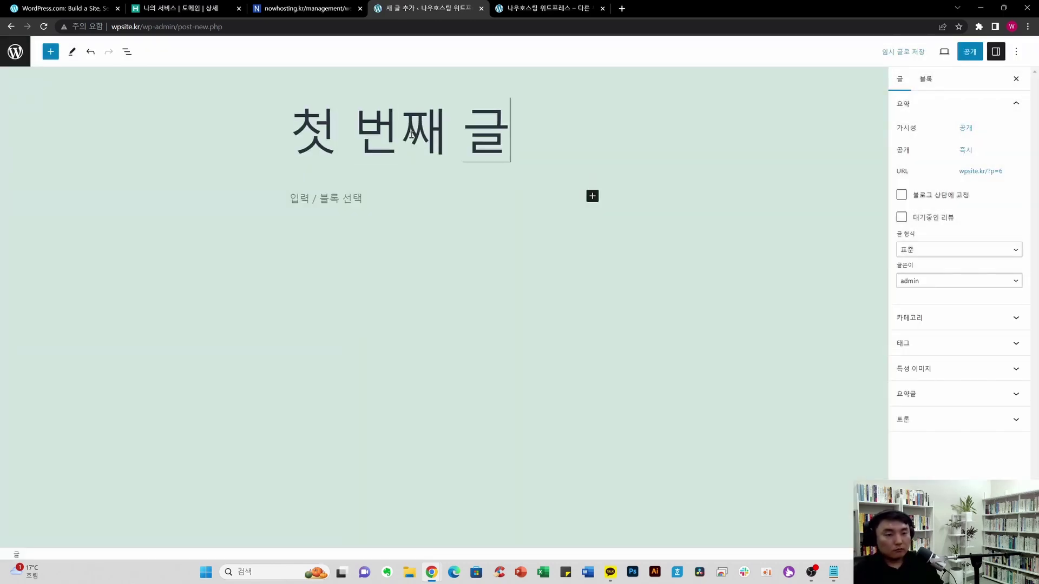
{"action": "key", "text": "BackSpace"}
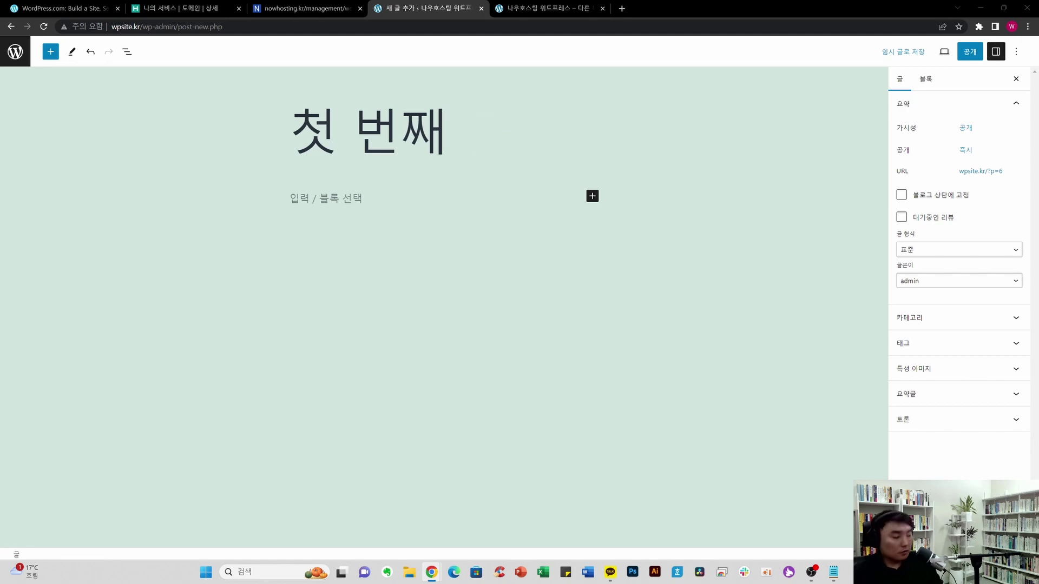
{"action": "left_click", "coordinate": [619, 8]}
Search Google for '로렘입숨 한글' and open the guny.kr generator.
{"action": "type", "text": "로렘입숨"}
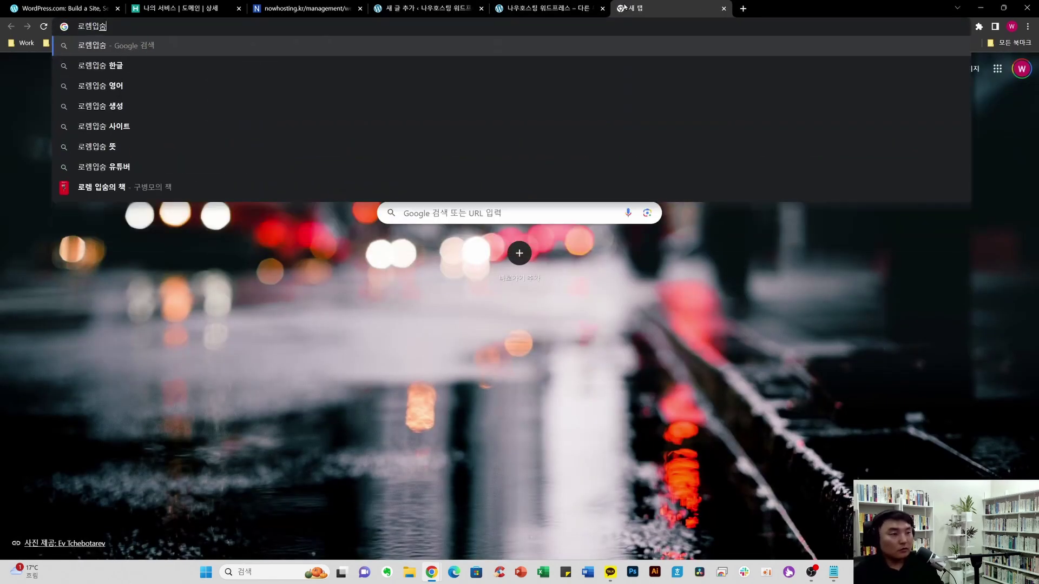
{"action": "type", "text": " 한글"}
{"action": "key", "text": "Return"}
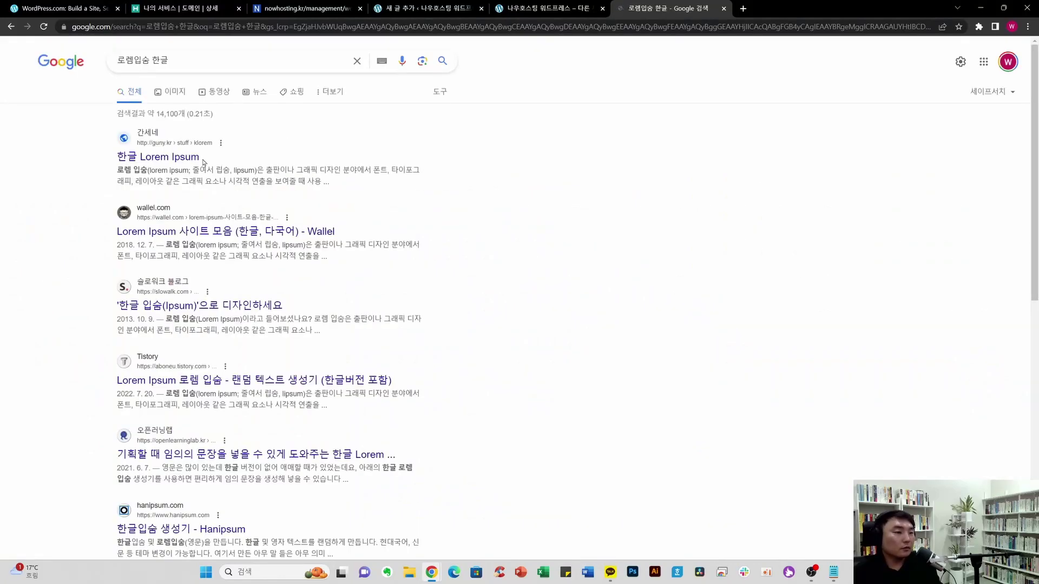
{"action": "left_click", "coordinate": [200, 158]}
{"action": "left_click", "coordinate": [395, 240]}
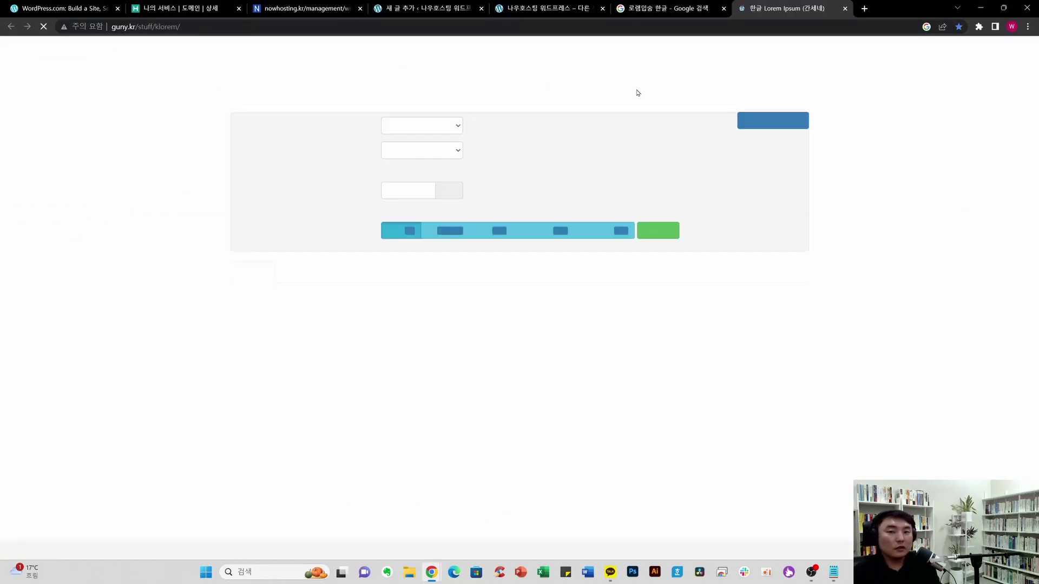
Generate 14 long (길게) paragraphs and select the preview text.
{"action": "left_click", "coordinate": [418, 134]}
{"action": "left_click", "coordinate": [417, 262]}
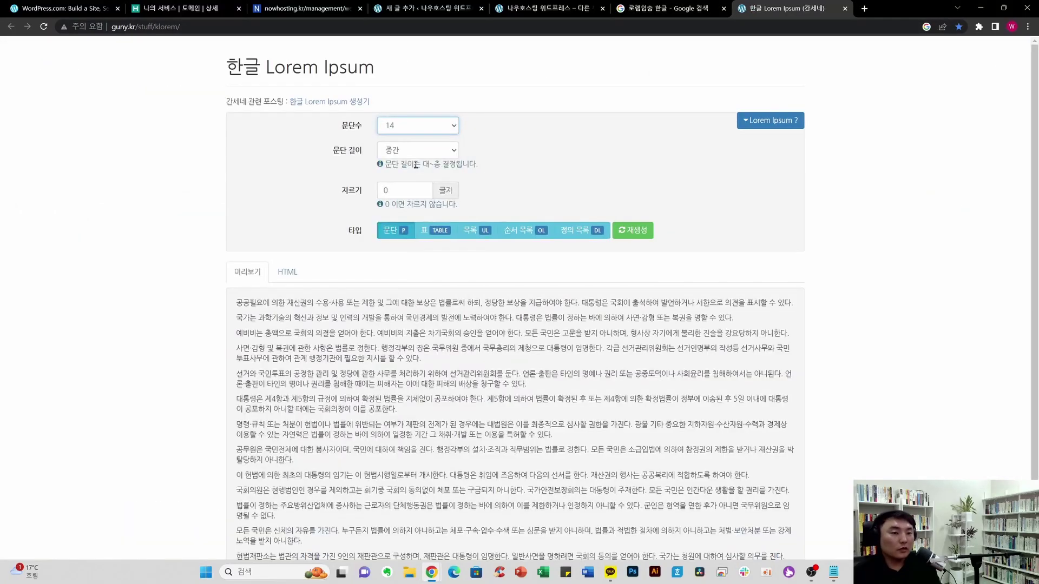
{"action": "left_click", "coordinate": [418, 151]}
{"action": "left_click", "coordinate": [409, 184]}
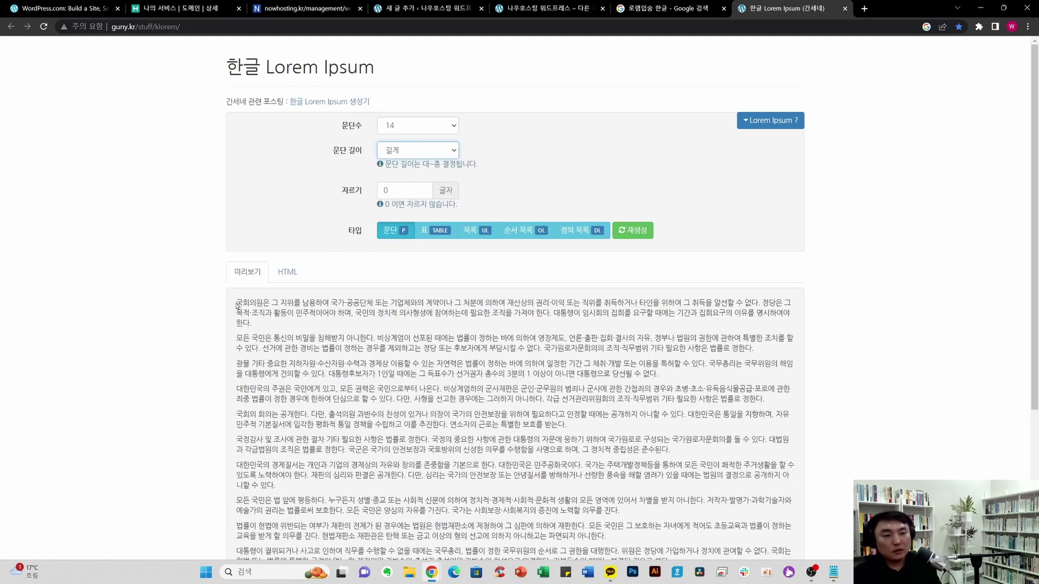
{"action": "left_click_drag", "start_coordinate": [237, 306], "coordinate": [541, 520]}
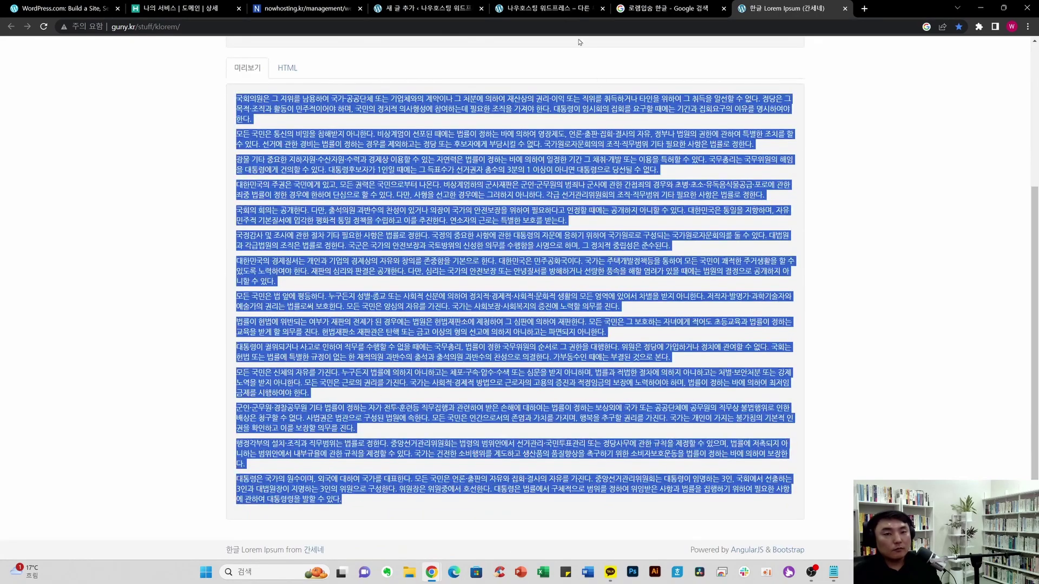
{"action": "left_click", "coordinate": [562, 7]}
Paste the Korean placeholder paragraphs into the body of the 첫 번째 post.
{"action": "left_click", "coordinate": [427, 8]}
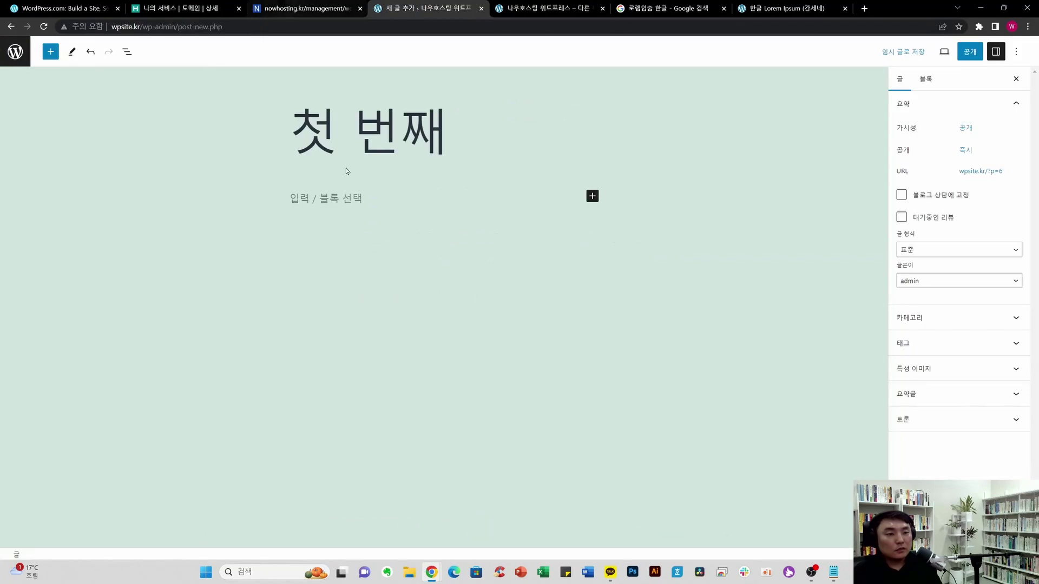
{"action": "left_click", "coordinate": [349, 196]}
{"action": "key", "text": "ctrl+v"}
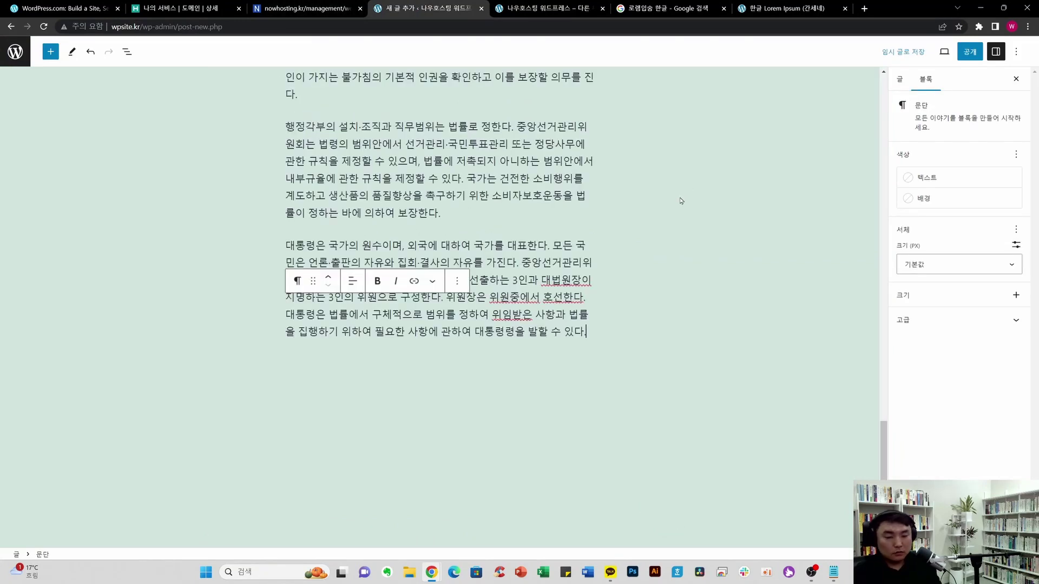
{"action": "key", "text": "Return"}
{"action": "scroll", "coordinate": [704, 211], "scroll_direction": "up", "scroll_amount": 5}
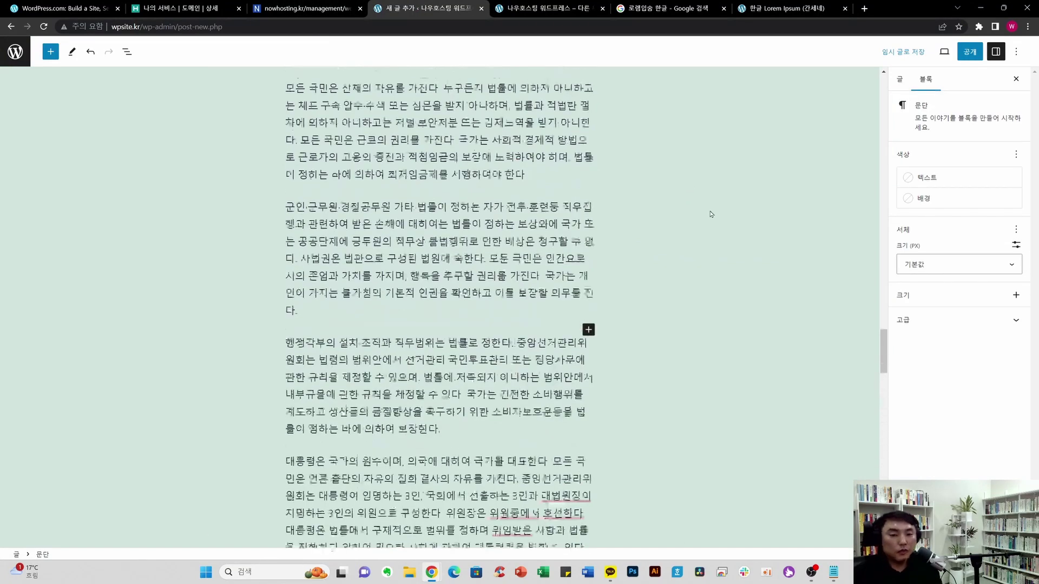
{"action": "scroll", "coordinate": [711, 214], "scroll_direction": "up", "scroll_amount": 5}
Publish the post with 공개 and return to the posts list.
{"action": "left_click", "coordinate": [977, 53]}
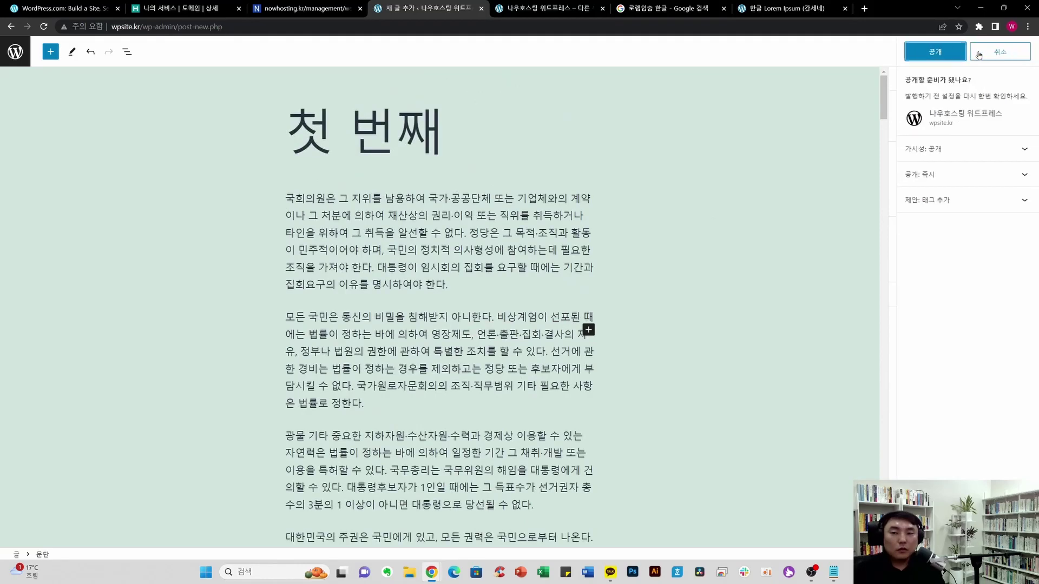
{"action": "left_click", "coordinate": [959, 56]}
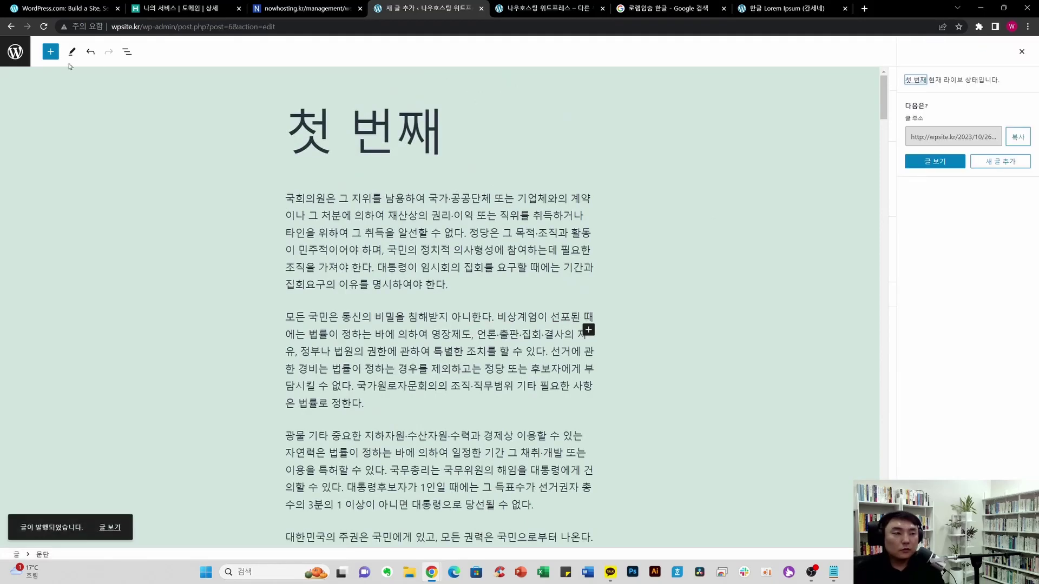
{"action": "left_click", "coordinate": [15, 52]}
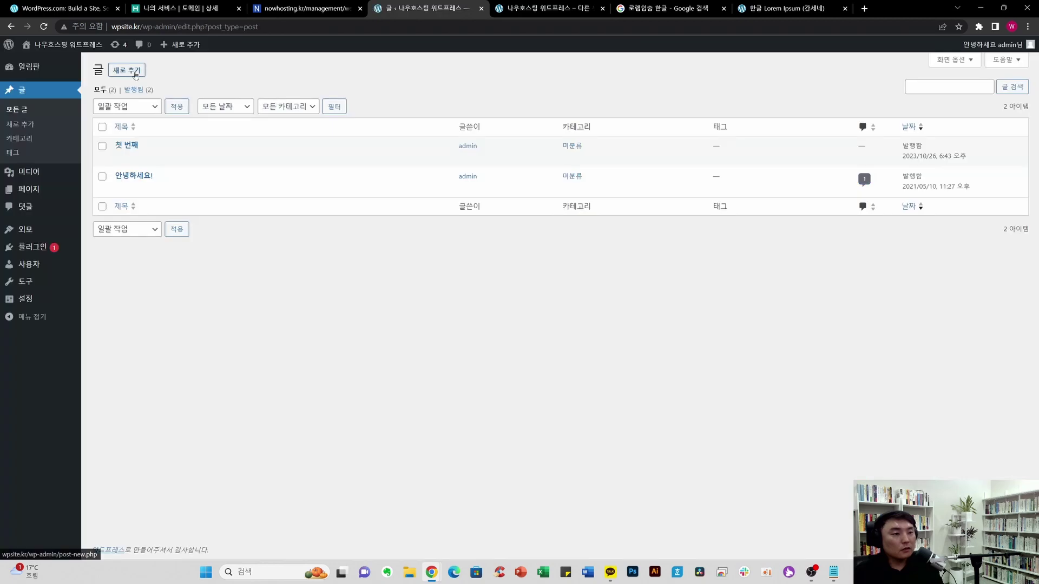
{"action": "left_click", "coordinate": [130, 69]}
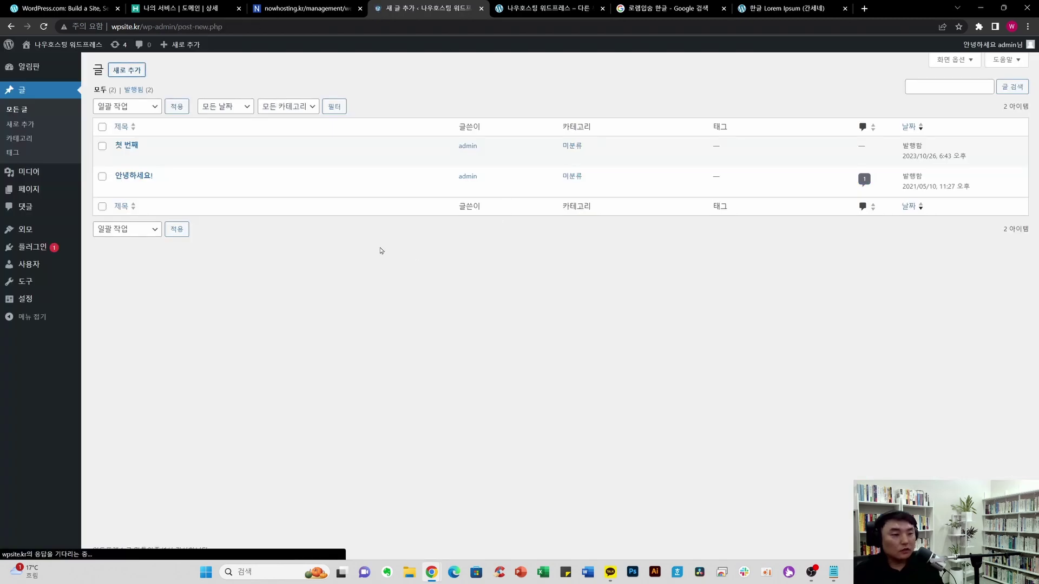
Title the post 두 번째 글, paste the Korean placeholder paragraphs, and publish it.
{"action": "type", "text": "두 번째 ㄱ"}
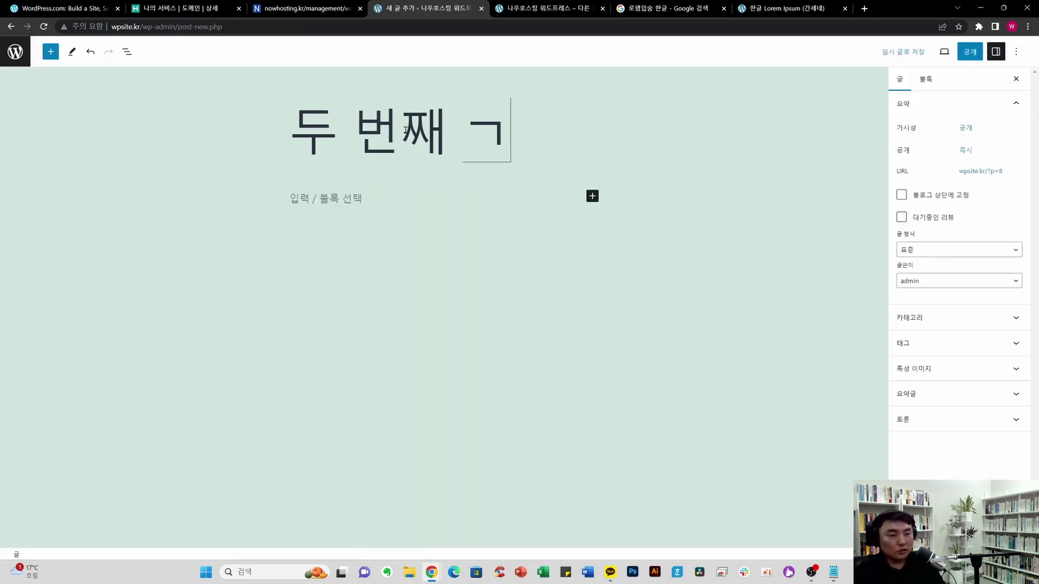
{"action": "type", "text": "ㅡㄹ"}
{"action": "left_click", "coordinate": [347, 211]}
{"action": "key", "text": "ctrl+v"}
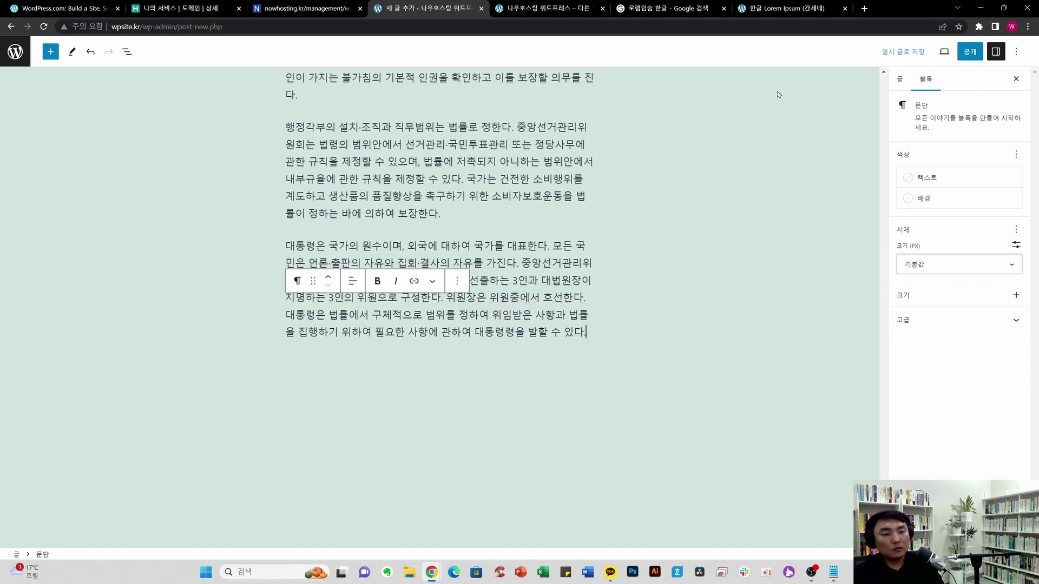
{"action": "scroll", "coordinate": [777, 94], "scroll_direction": "up", "scroll_amount": 15}
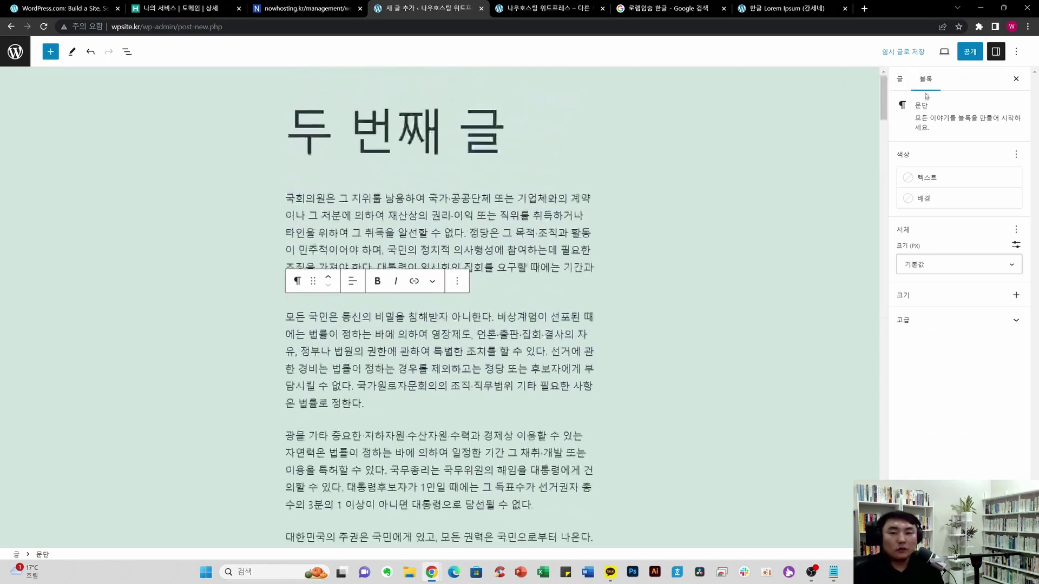
{"action": "left_click", "coordinate": [970, 52]}
{"action": "left_click", "coordinate": [926, 51]}
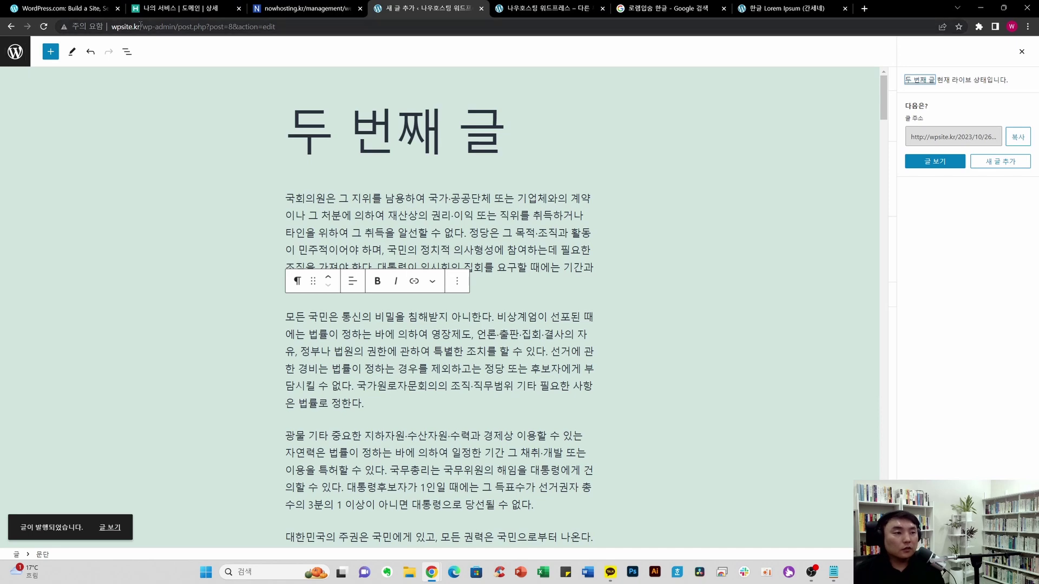
Close the extra front page, Google search and Lorem Ipsum browser tabs.
{"action": "left_click", "coordinate": [671, 8]}
{"action": "left_click", "coordinate": [595, 9]}
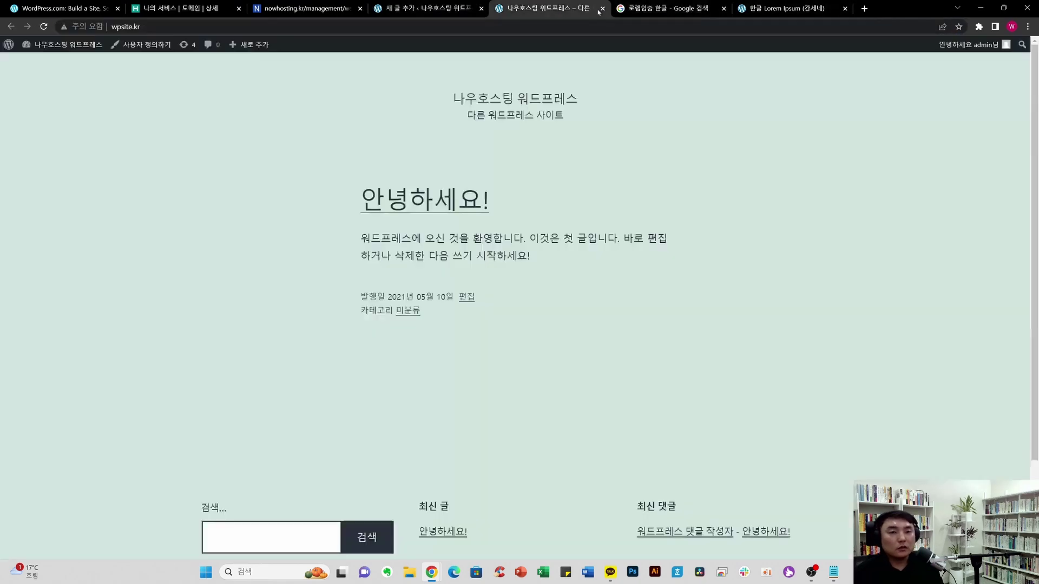
{"action": "left_click", "coordinate": [602, 9]}
{"action": "left_click", "coordinate": [602, 9]}
{"action": "left_click", "coordinate": [602, 8]}
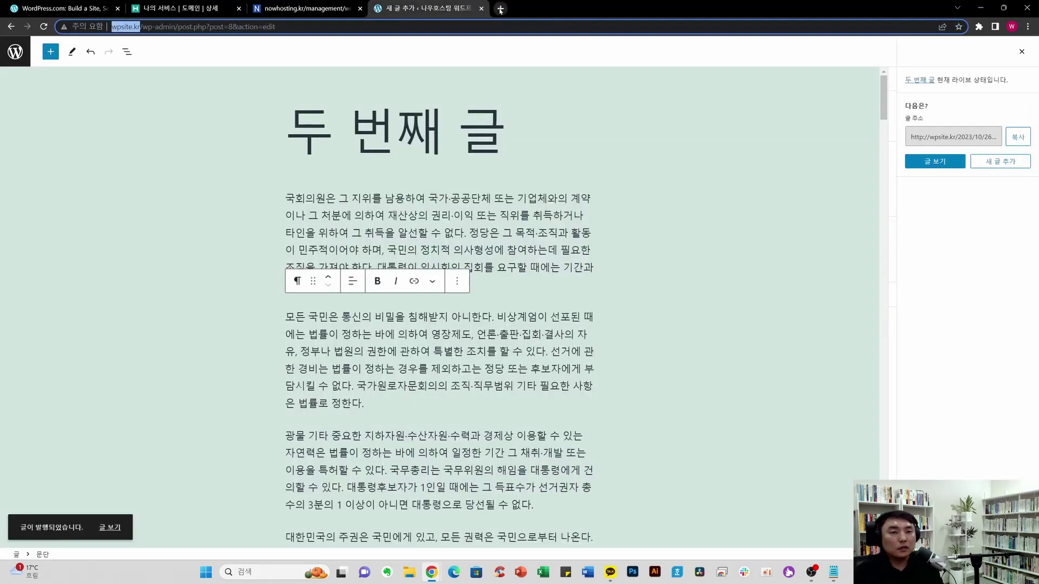
Load wpsite.kr in a new tab, scroll through its posts, then go back to the editor.
{"action": "left_click", "coordinate": [500, 9]}
{"action": "type", "text": "wpsite.kr"}
{"action": "key", "text": "Return"}
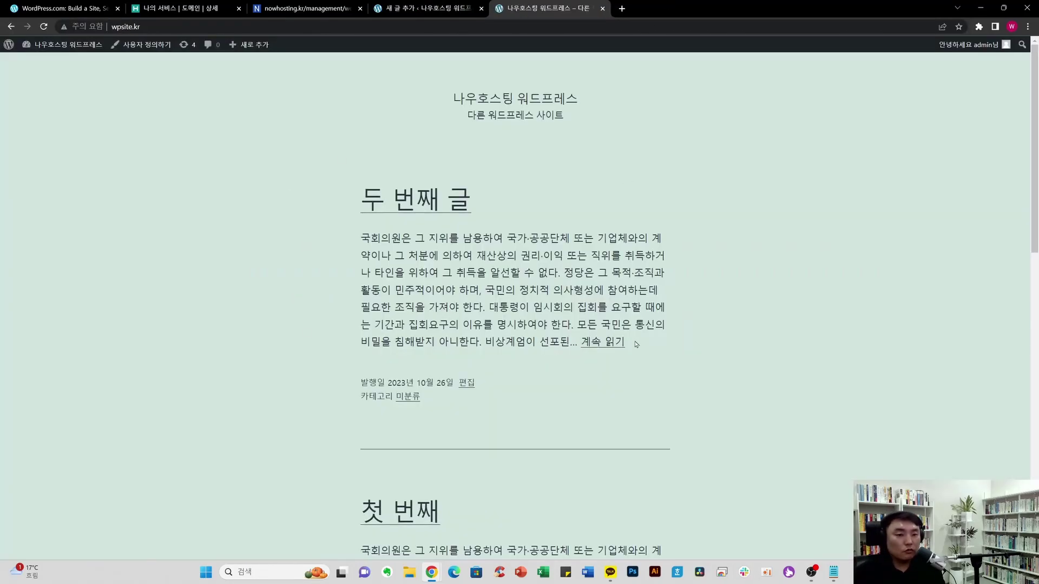
{"action": "scroll", "coordinate": [636, 344], "scroll_direction": "down", "scroll_amount": 8}
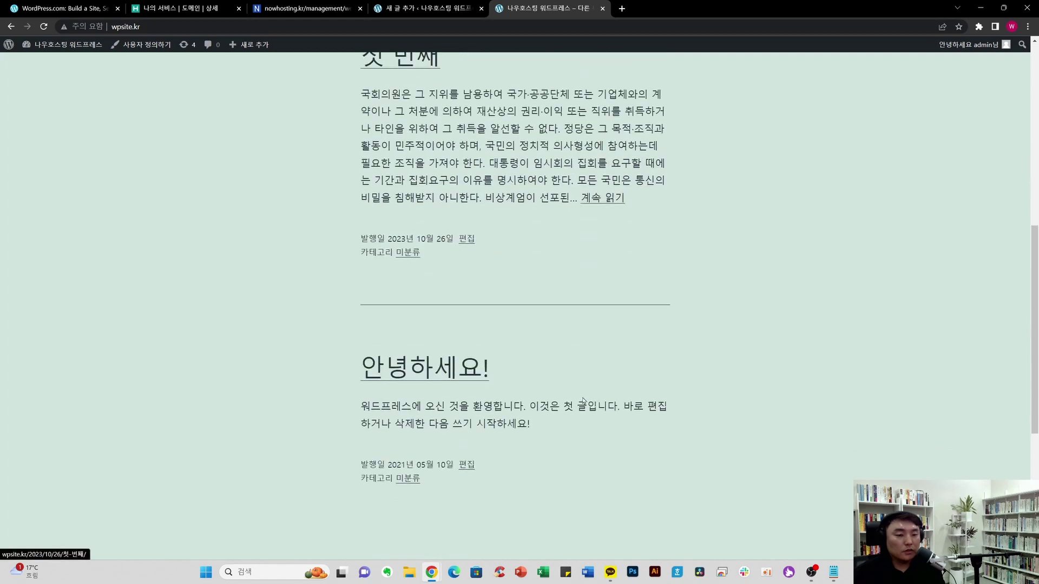
{"action": "scroll", "coordinate": [532, 389], "scroll_direction": "up", "scroll_amount": 8}
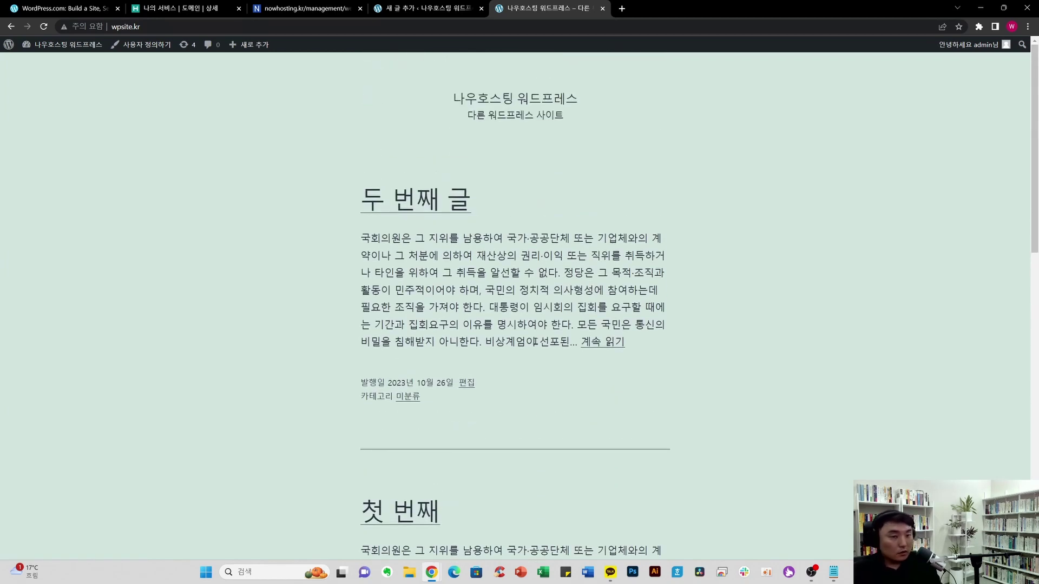
{"action": "scroll", "coordinate": [409, 250], "scroll_direction": "down", "scroll_amount": 2}
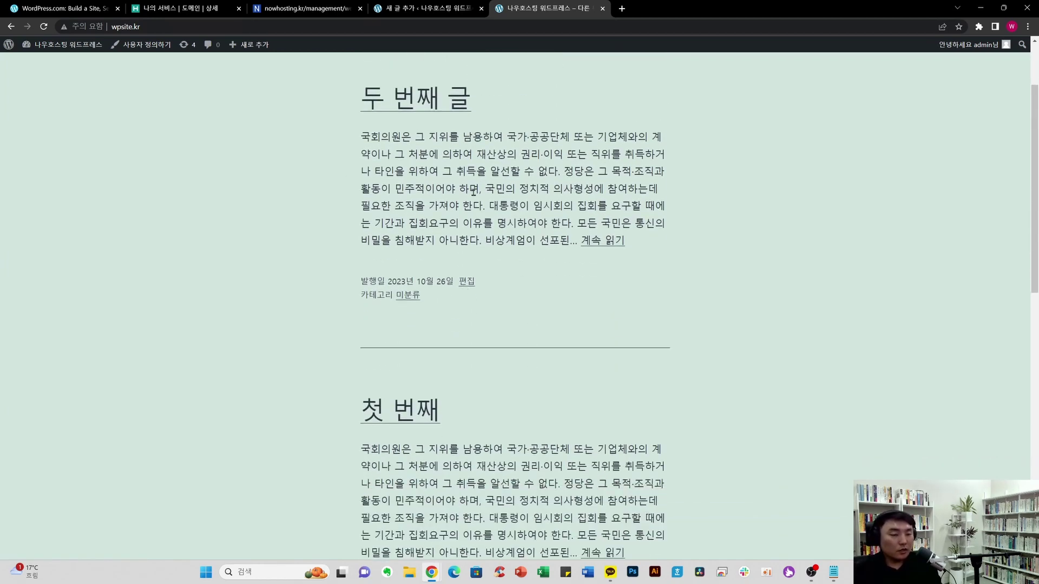
{"action": "scroll", "coordinate": [482, 238], "scroll_direction": "down", "scroll_amount": 11}
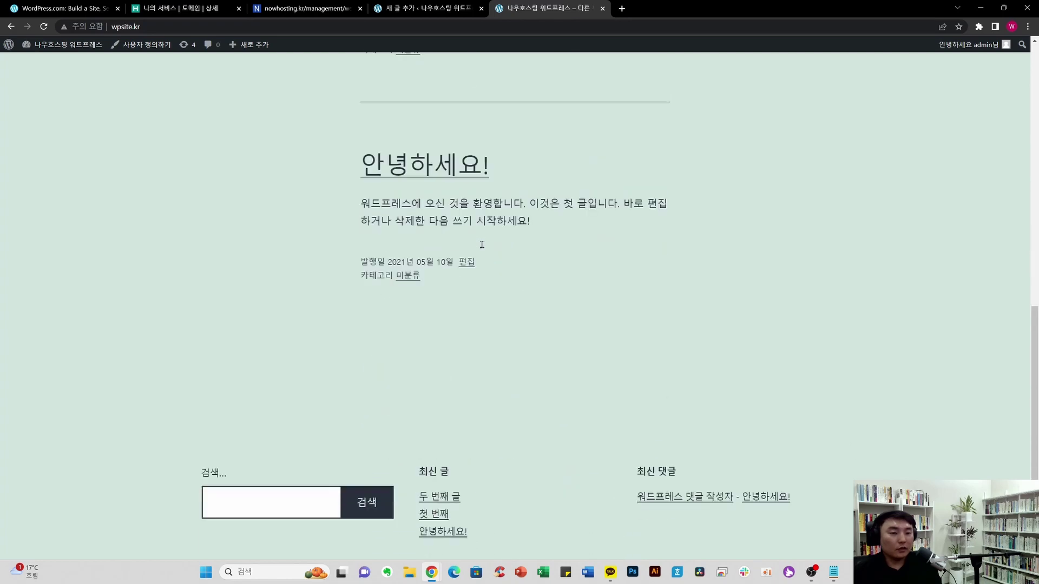
{"action": "scroll", "coordinate": [483, 262], "scroll_direction": "up", "scroll_amount": 9}
{"action": "scroll", "coordinate": [483, 262], "scroll_direction": "up", "scroll_amount": 5}
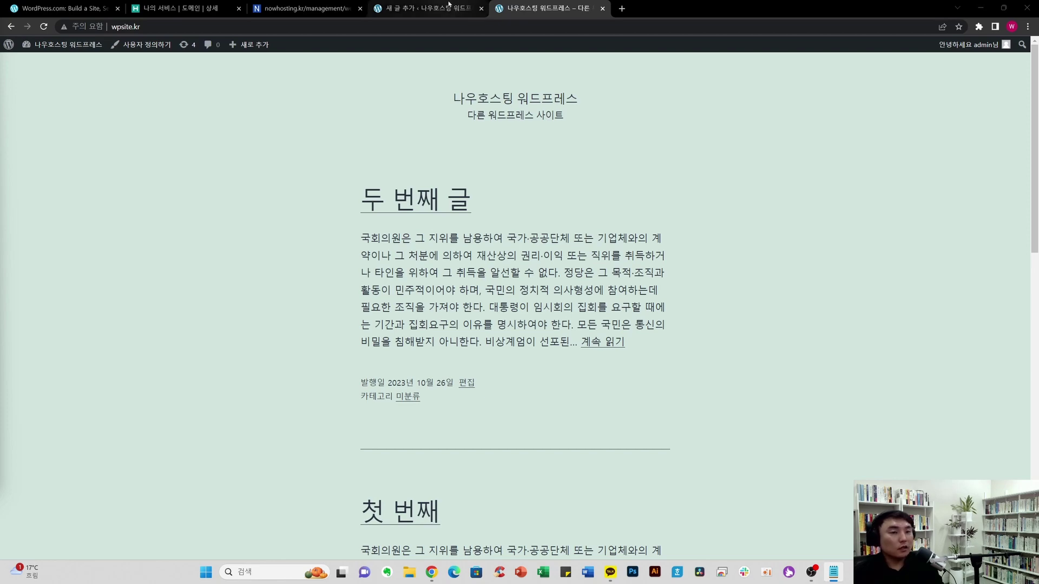
{"action": "left_click", "coordinate": [410, 6]}
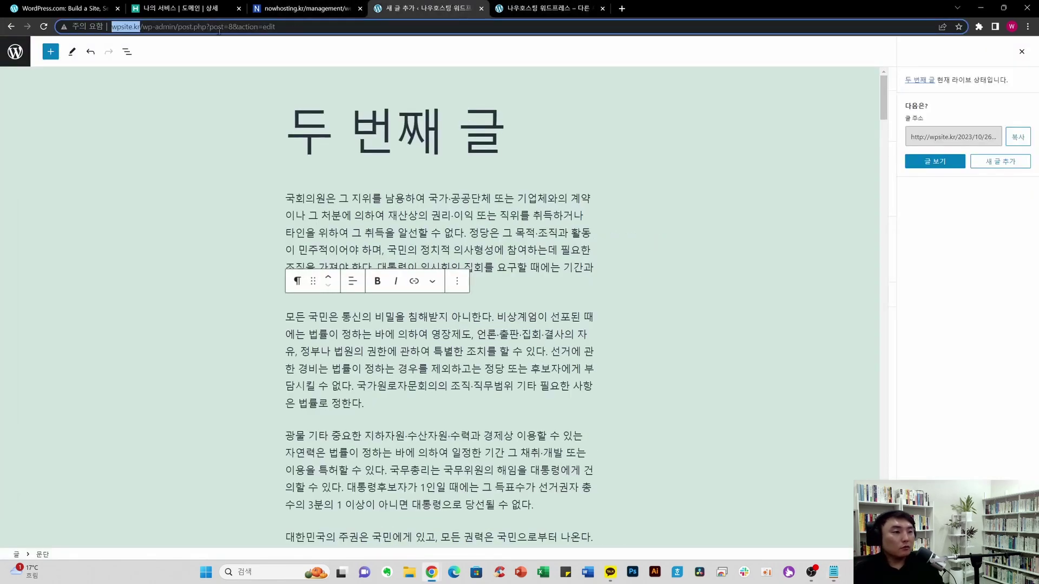
From the wp-admin dashboard, install and activate Ad Inserter, then bring up its 2.7.31 settings page.
{"action": "left_click_drag", "start_coordinate": [178, 27], "coordinate": [422, 33]}
{"action": "key", "text": "BackSpace"}
{"action": "key", "text": "Return"}
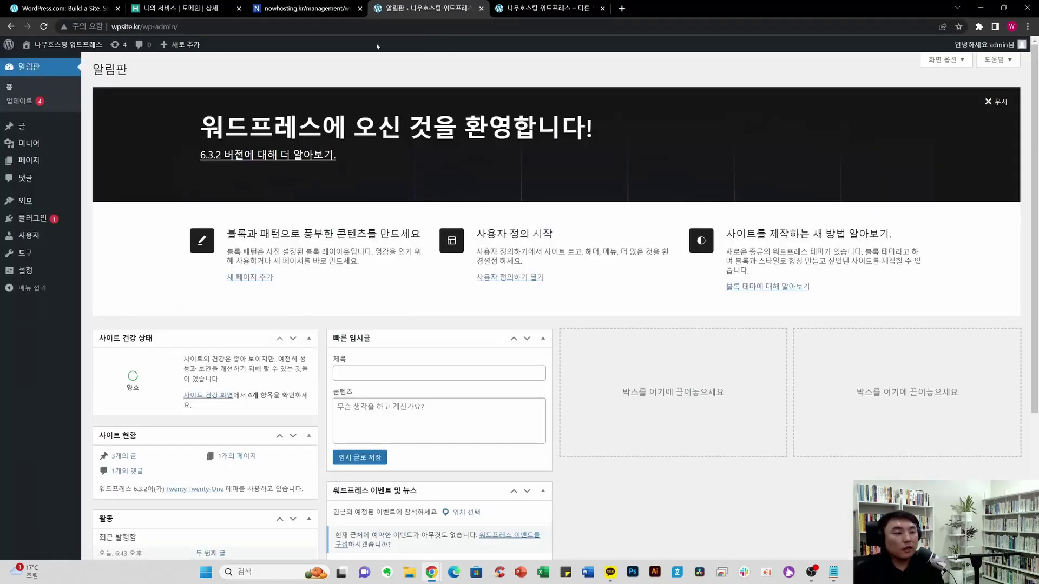
{"action": "left_click", "coordinate": [32, 218]}
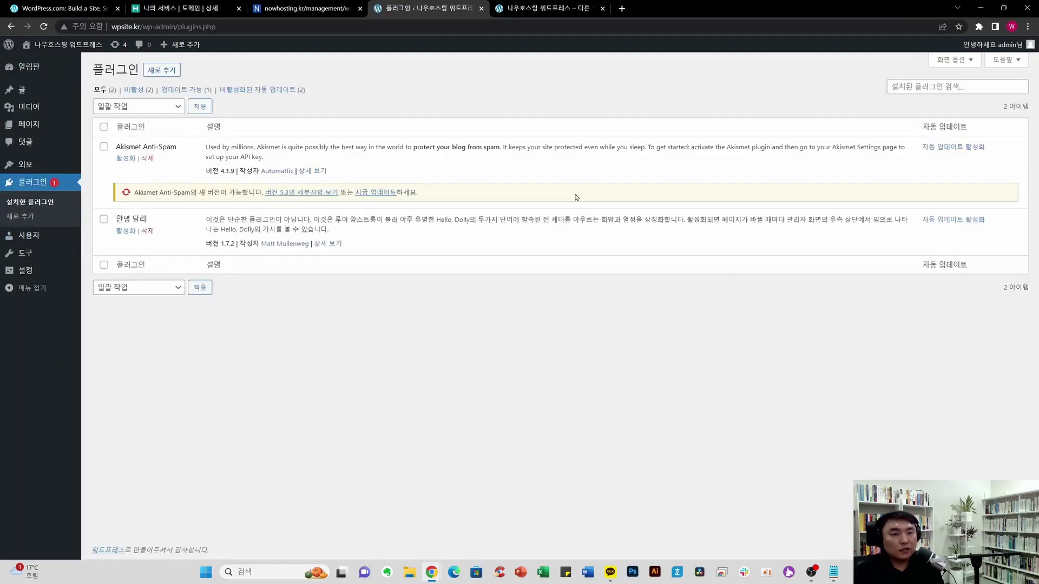
{"action": "left_click", "coordinate": [179, 70]}
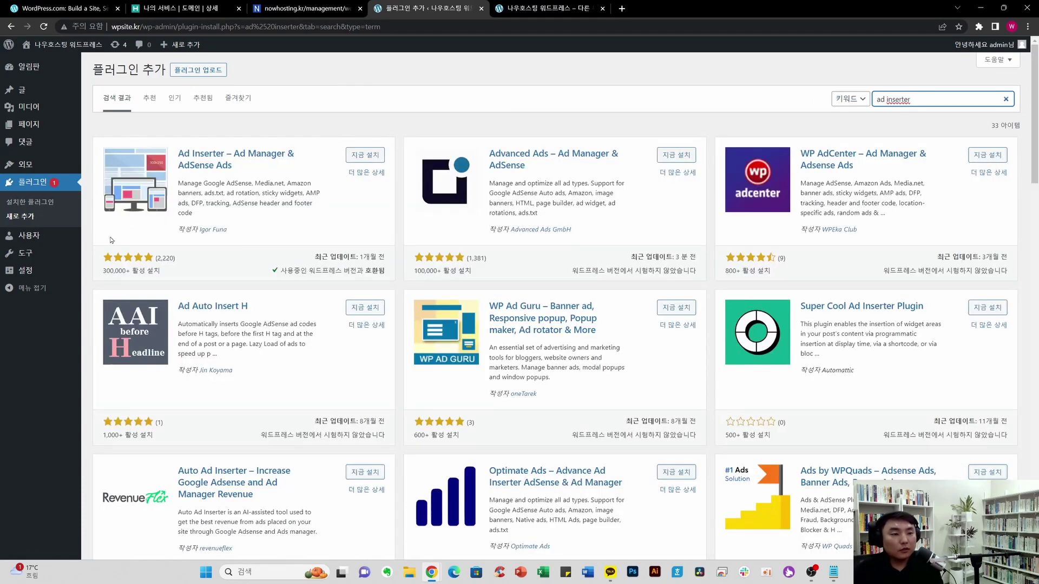
{"action": "left_click", "coordinate": [358, 156]}
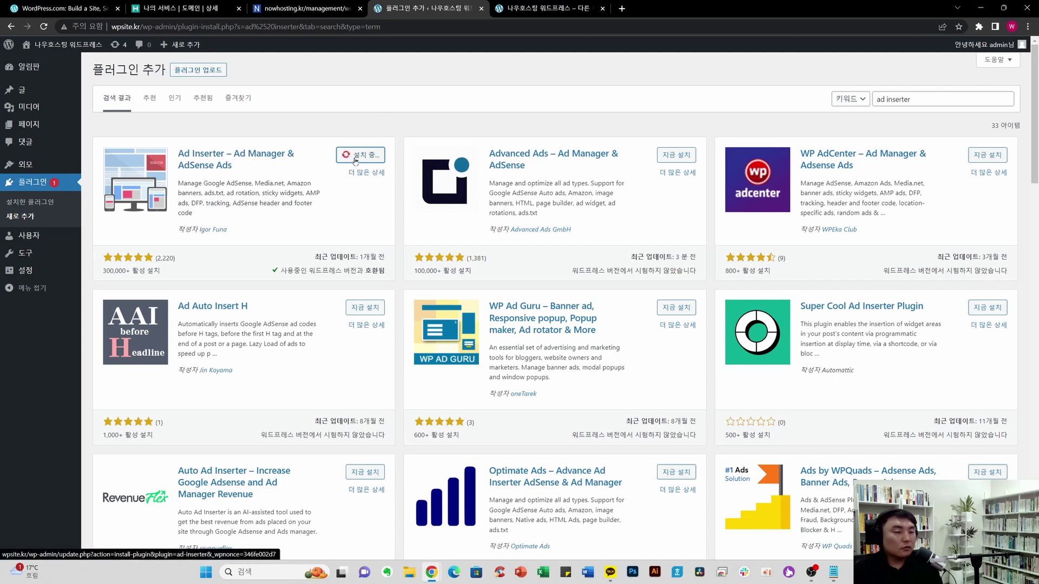
{"action": "left_click", "coordinate": [370, 156]}
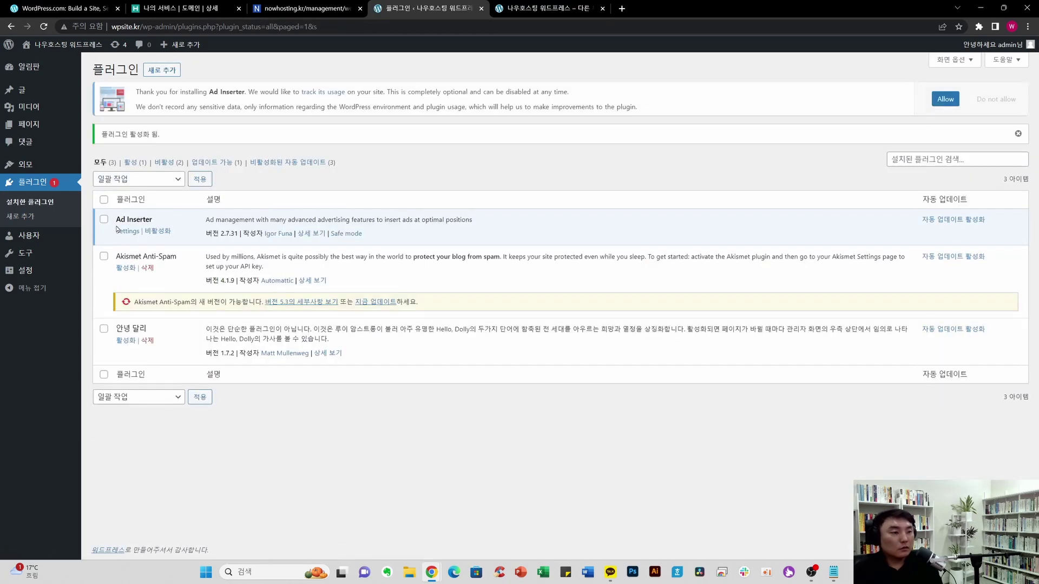
{"action": "left_click", "coordinate": [121, 232]}
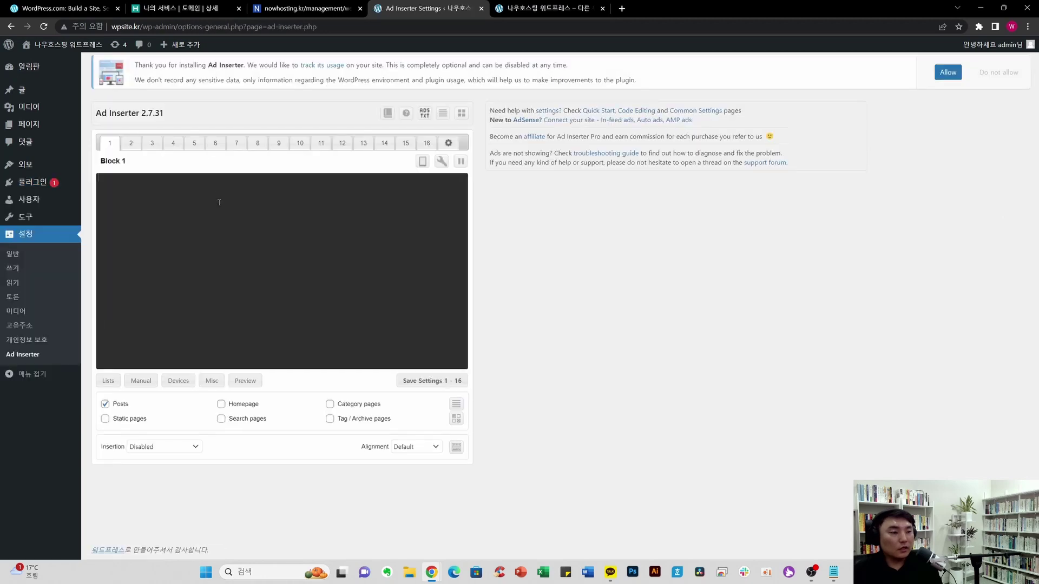
Replace Block 1's Korean note with a <script> line followed by a </script> line.
{"action": "type", "text": "구글 광고 코"}
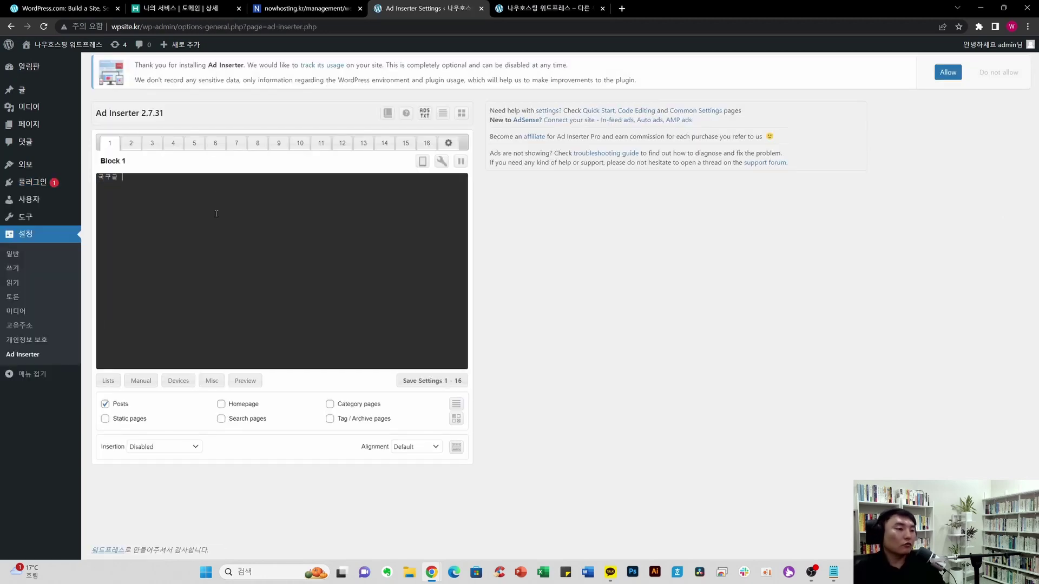
{"action": "key", "text": "ctrl+a"}
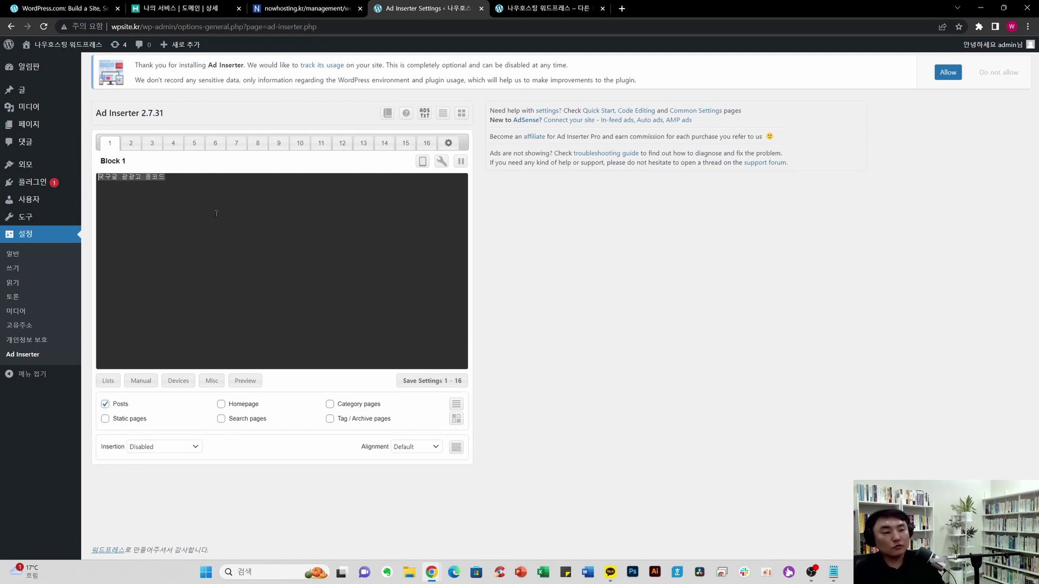
{"action": "key", "text": "BackSpace"}
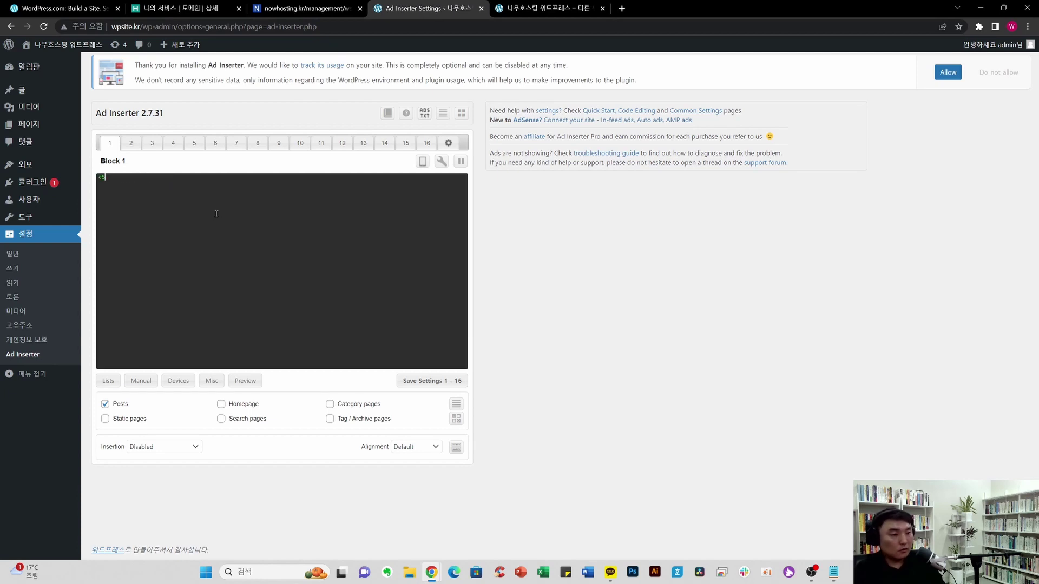
{"action": "key", "text": "BackSpace"}
{"action": "key", "text": "Caps_Lock"}
{"action": "type", "text": "<"}
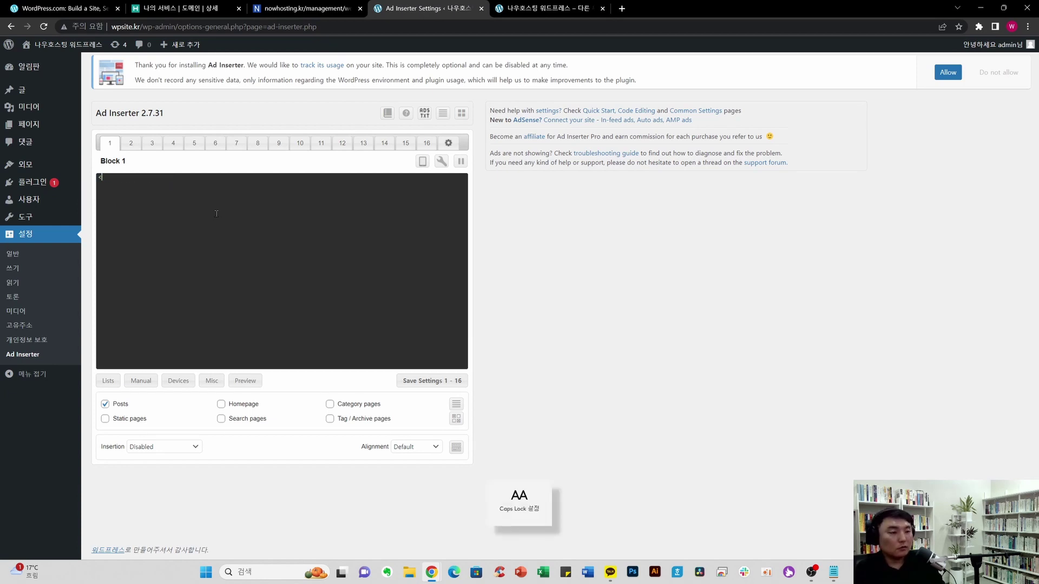
{"action": "key", "text": "Caps_Lock"}
{"action": "type", "text": "scr"}
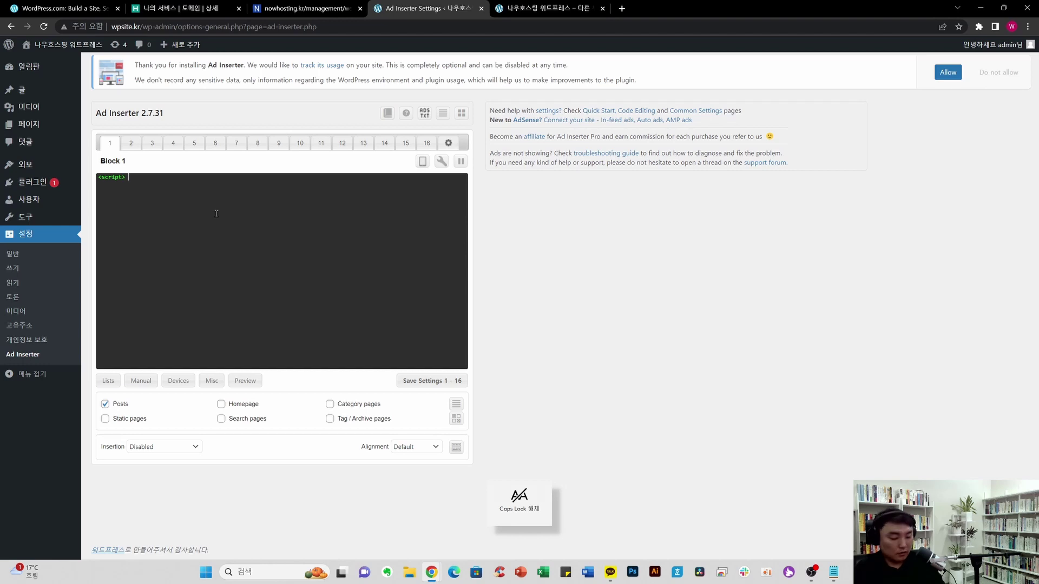
{"action": "type", "text": "ipt>"}
{"action": "key", "text": "Return"}
{"action": "type", "text": "</script"}
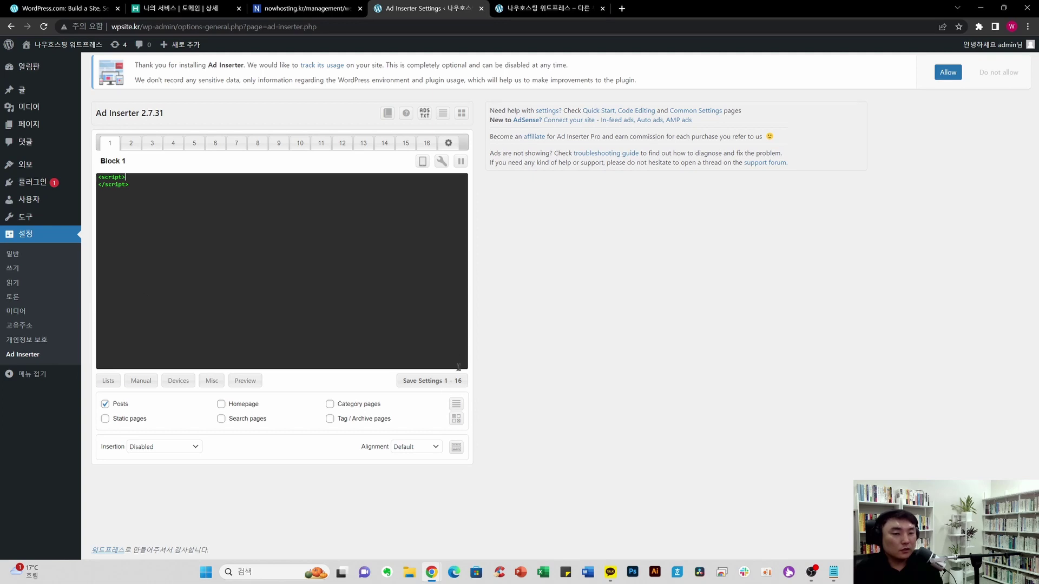
Show Block 1 on the Homepage instead of Posts, first trying the footer position.
{"action": "left_click", "coordinate": [250, 406]}
{"action": "left_click", "coordinate": [115, 406]}
{"action": "left_click", "coordinate": [190, 448]}
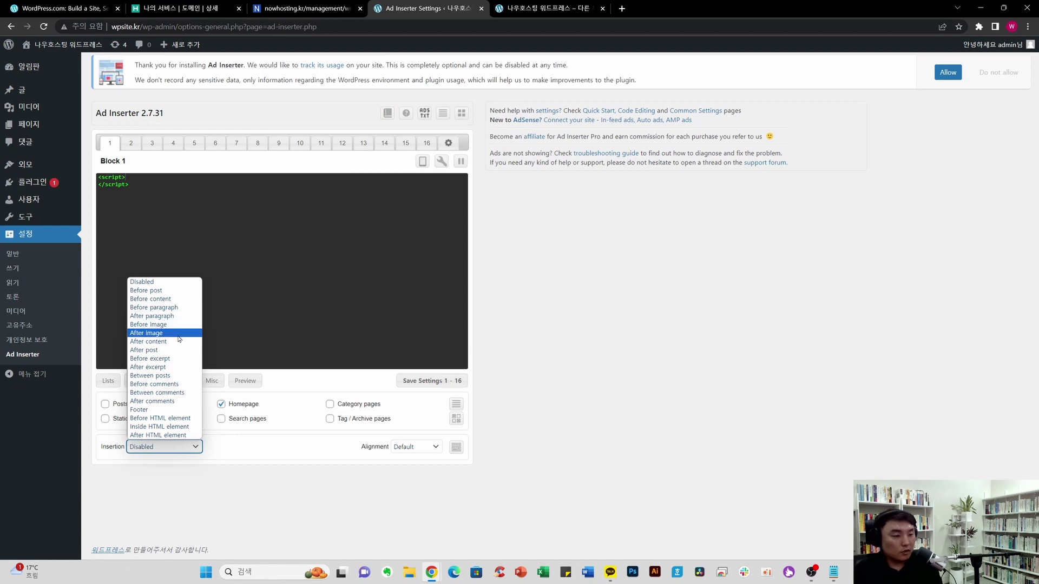
{"action": "left_click", "coordinate": [150, 412]}
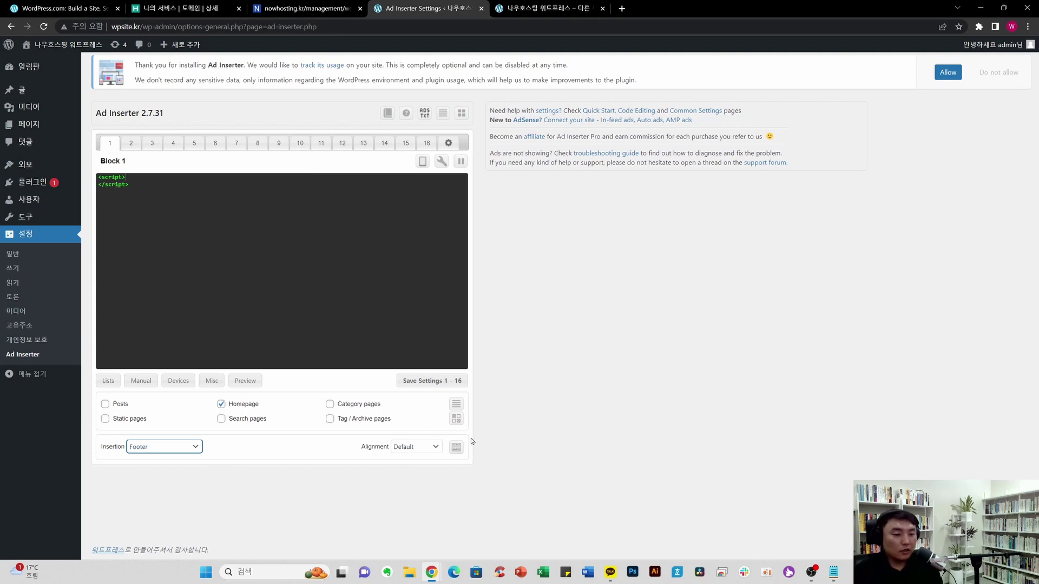
Set Block 1's insertion to Before paragraph 1 and save the settings.
{"action": "left_click", "coordinate": [456, 420]}
{"action": "left_click", "coordinate": [458, 406]}
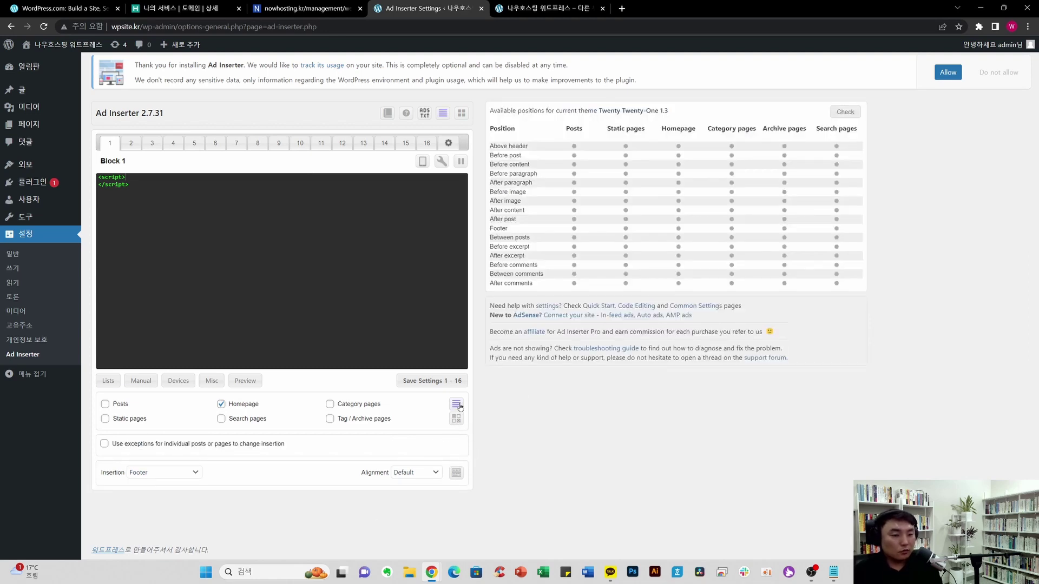
{"action": "left_click", "coordinate": [456, 473]}
{"action": "scroll", "coordinate": [263, 437], "scroll_direction": "down", "scroll_amount": 2}
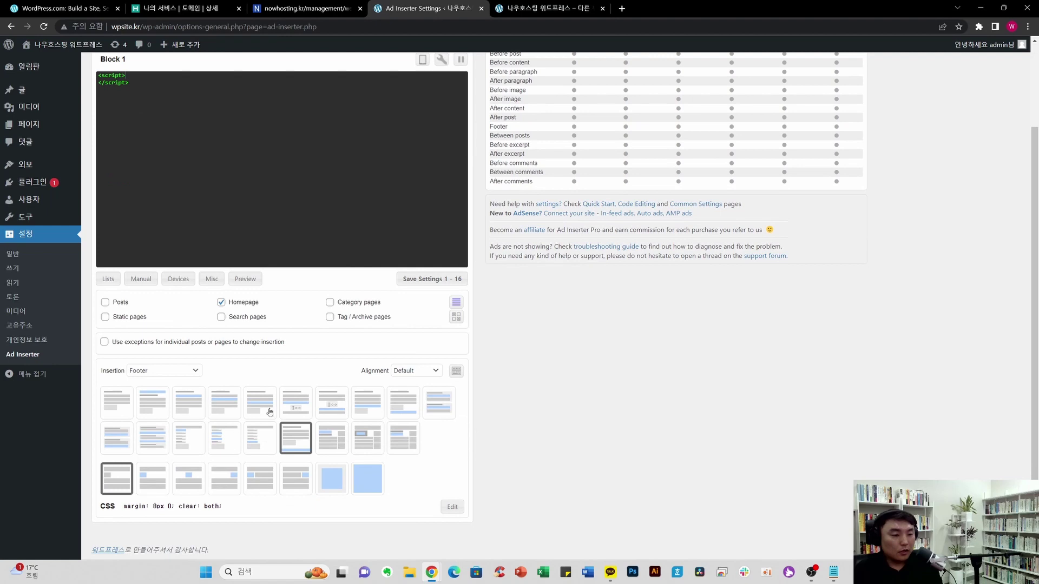
{"action": "left_click", "coordinate": [153, 408]}
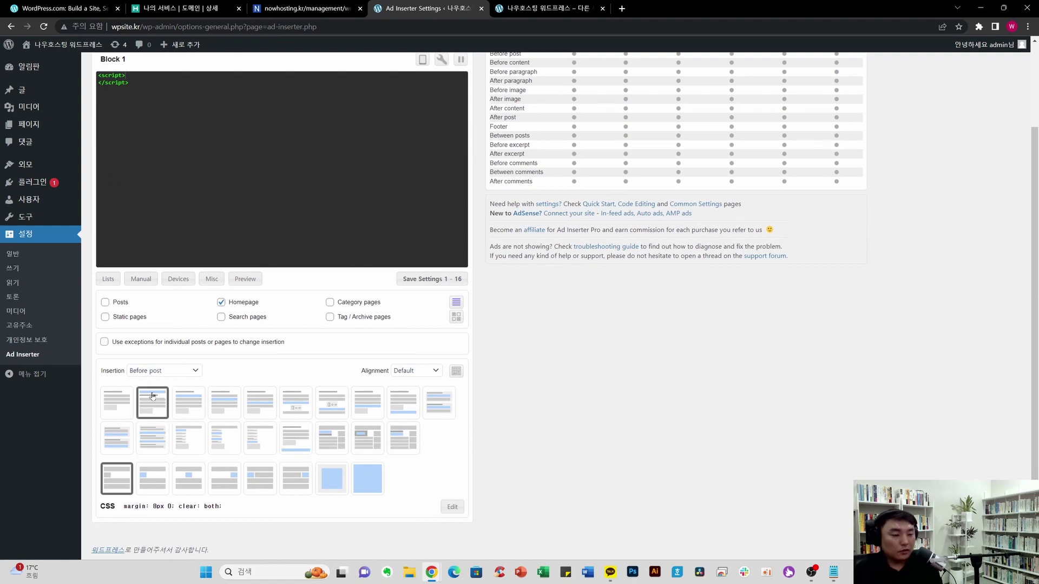
{"action": "left_click", "coordinate": [189, 403]}
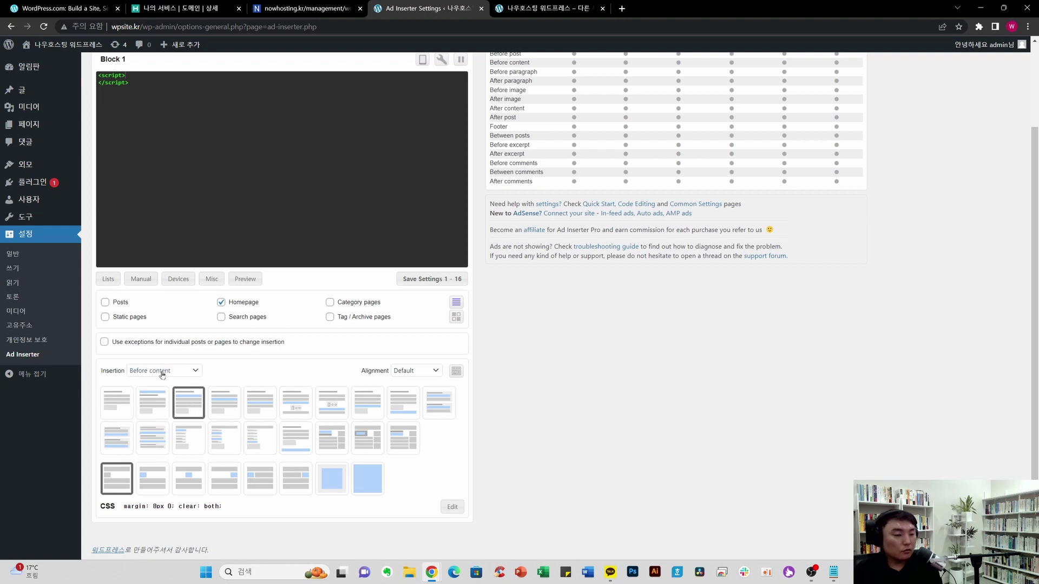
{"action": "left_click", "coordinate": [225, 403]}
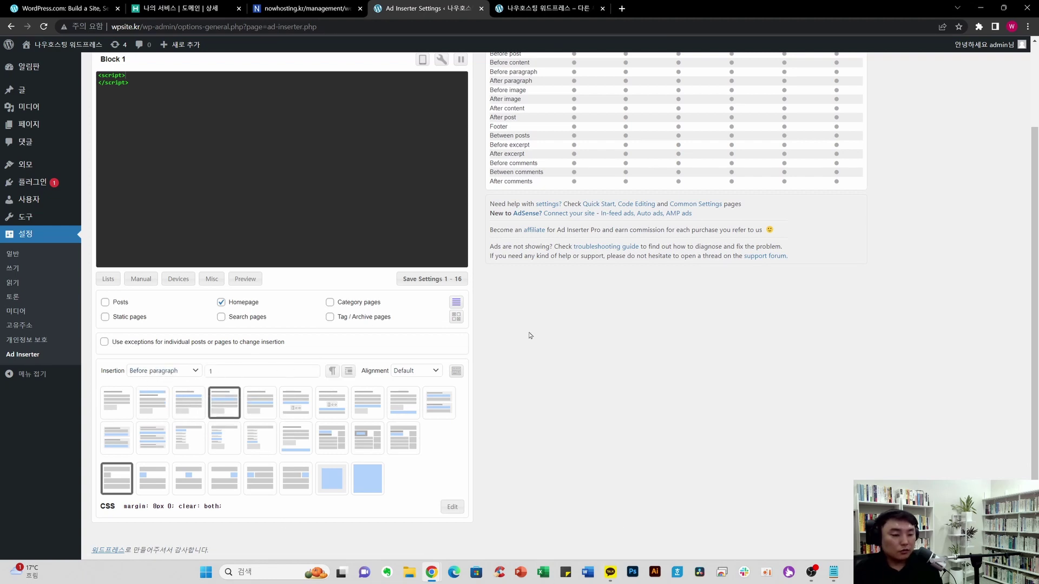
{"action": "scroll", "coordinate": [557, 390], "scroll_direction": "up", "scroll_amount": 1}
{"action": "left_click", "coordinate": [425, 378]}
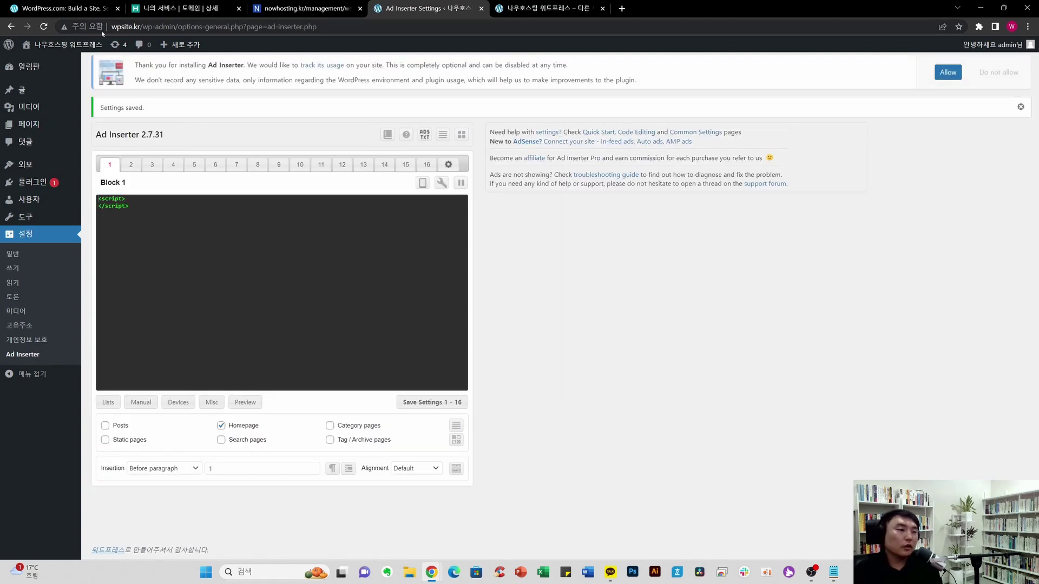
View the posts on the live wpsite.kr front page, then switch to the NowHosting 호스팅 관리 tab.
{"action": "left_click", "coordinate": [77, 49]}
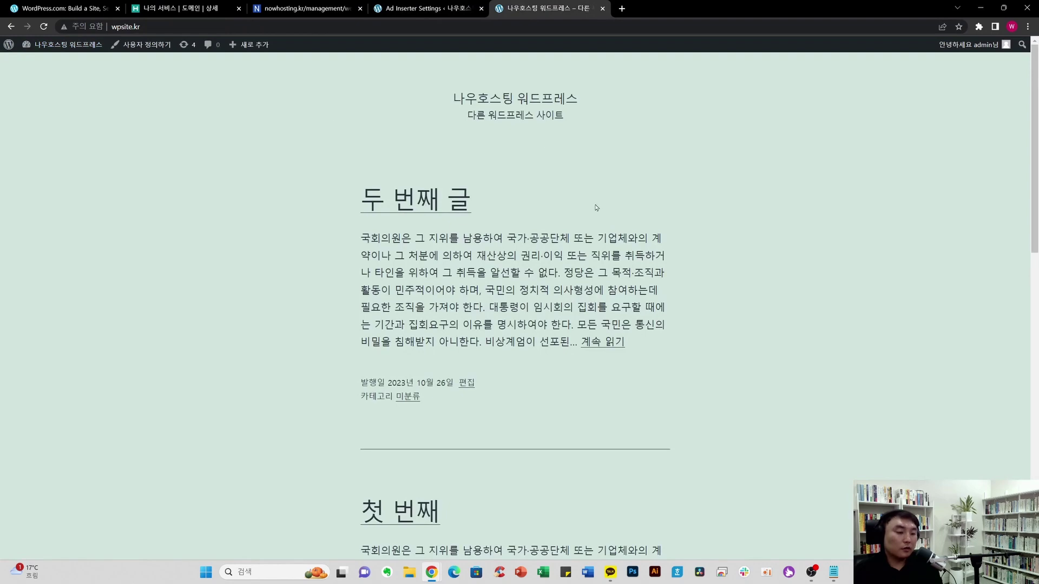
{"action": "scroll", "coordinate": [460, 254], "scroll_direction": "down", "scroll_amount": 8}
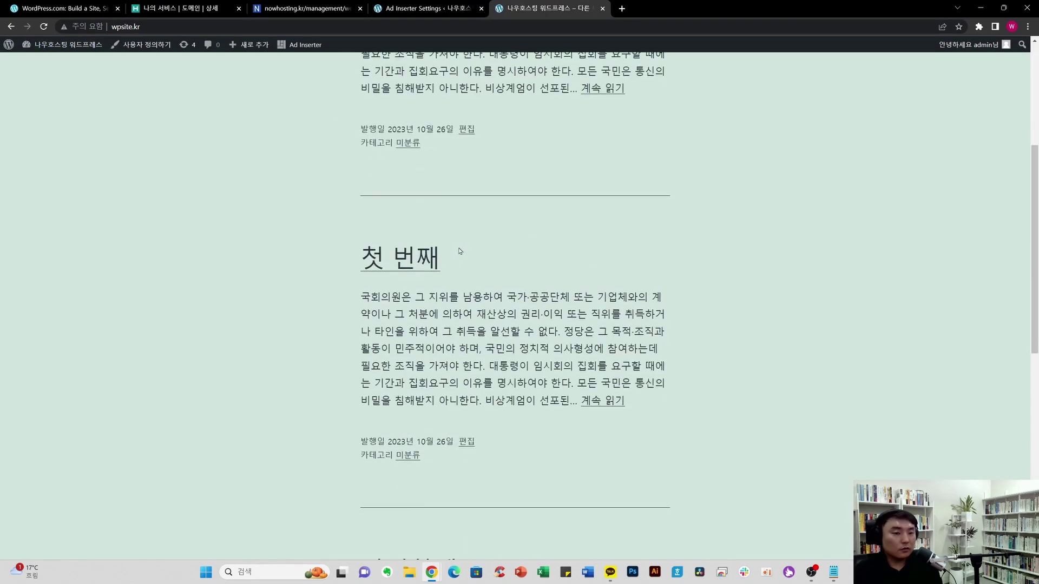
{"action": "key", "text": "ctrl+shift+Tab"}
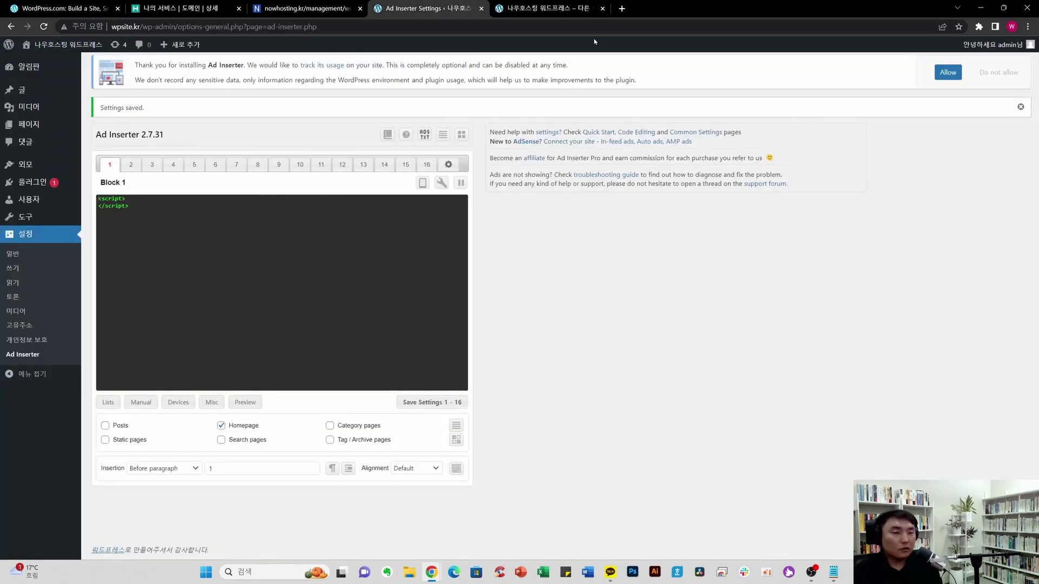
{"action": "left_click", "coordinate": [579, 7]}
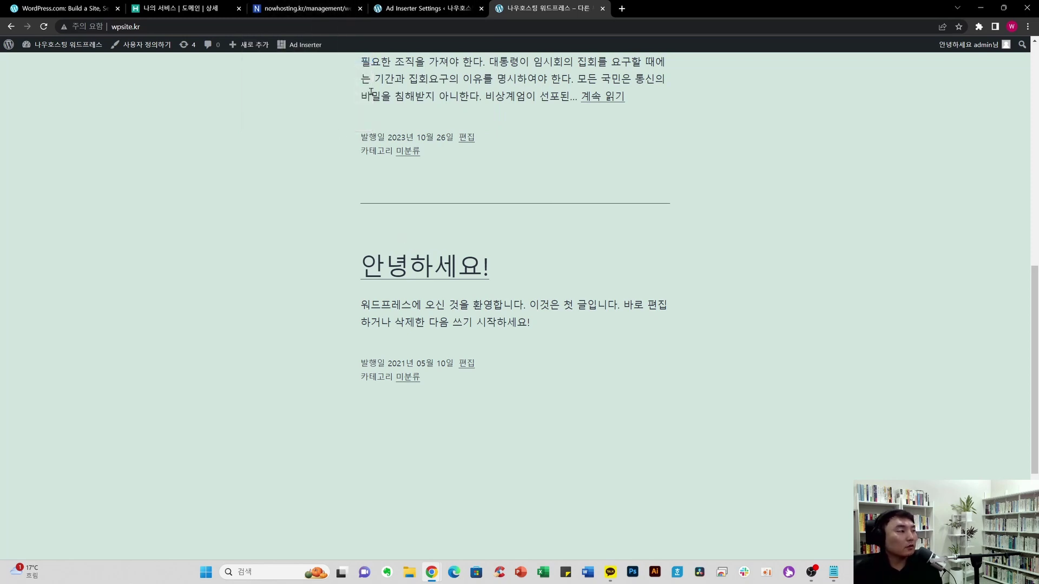
{"action": "left_click", "coordinate": [306, 8]}
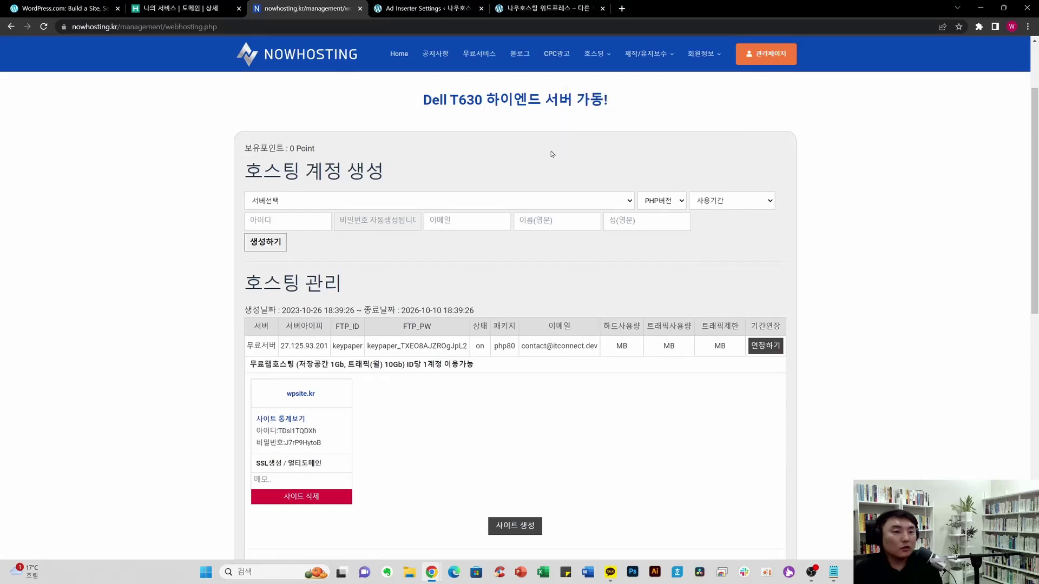
Return to the wpsite.kr tab and scroll up to the site title and '두 번째 글'.
{"action": "left_click", "coordinate": [541, 6]}
{"action": "scroll", "coordinate": [541, 323], "scroll_direction": "up", "scroll_amount": 10}
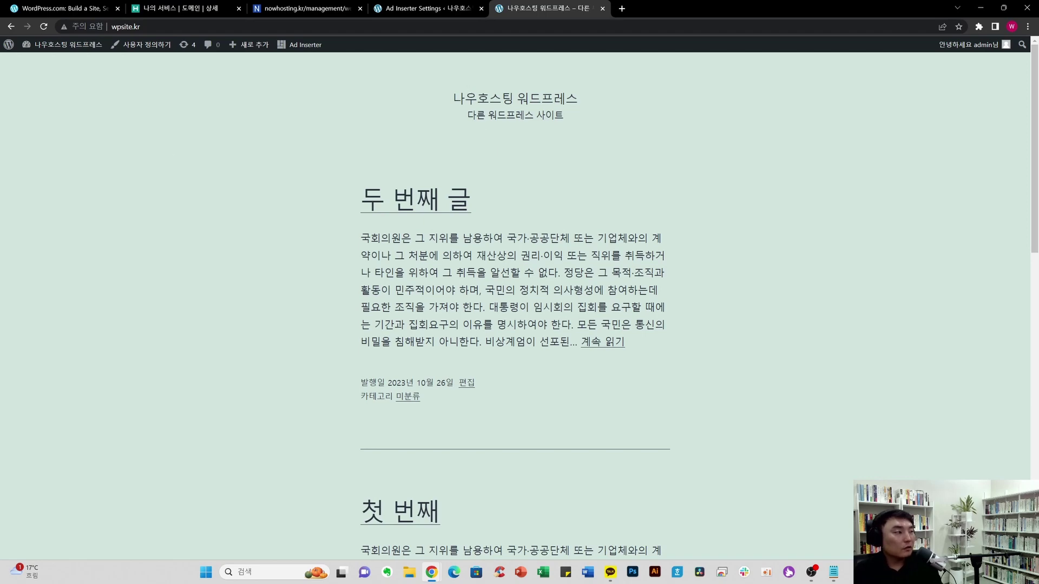
Scroll the wpsite.kr front page, then open a new tab on Google's start page.
{"action": "scroll", "coordinate": [615, 250], "scroll_direction": "down", "scroll_amount": 8}
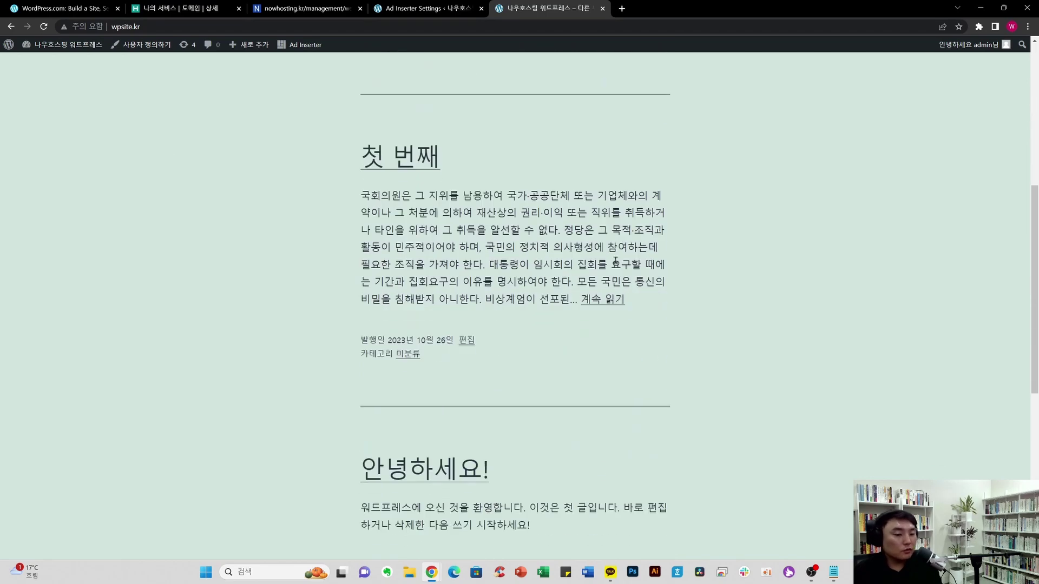
{"action": "scroll", "coordinate": [615, 260], "scroll_direction": "up", "scroll_amount": 8}
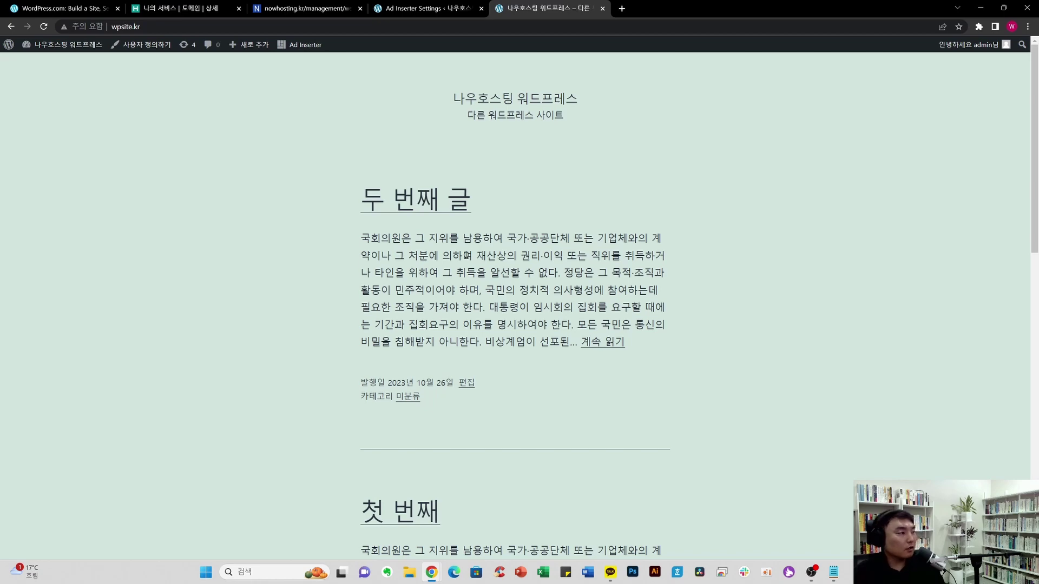
{"action": "left_click", "coordinate": [622, 8]}
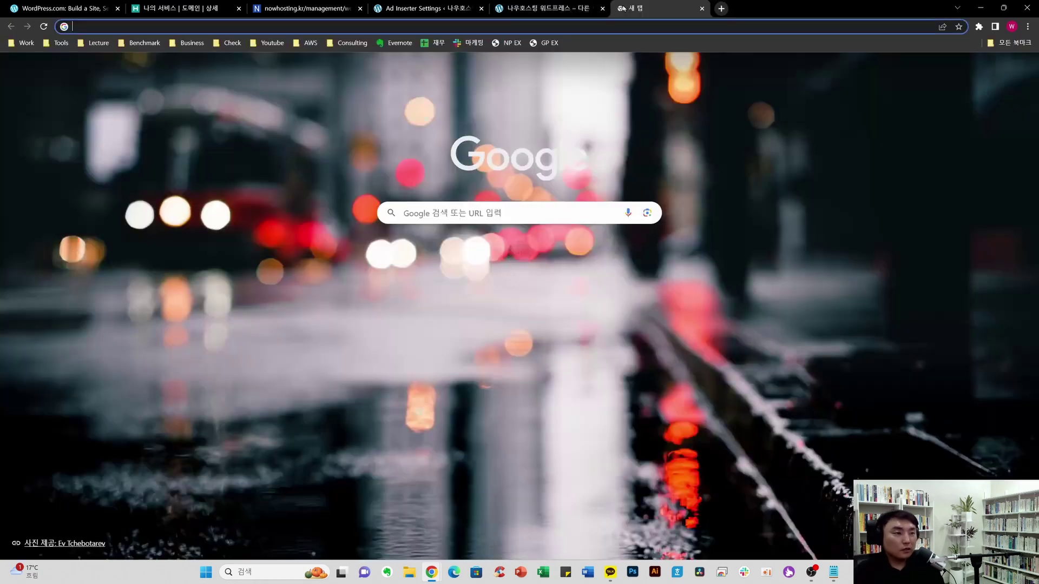
Load keypaper.biz and scroll through its column page to see the ads.
{"action": "type", "text": "key"}
{"action": "key", "text": "Return"}
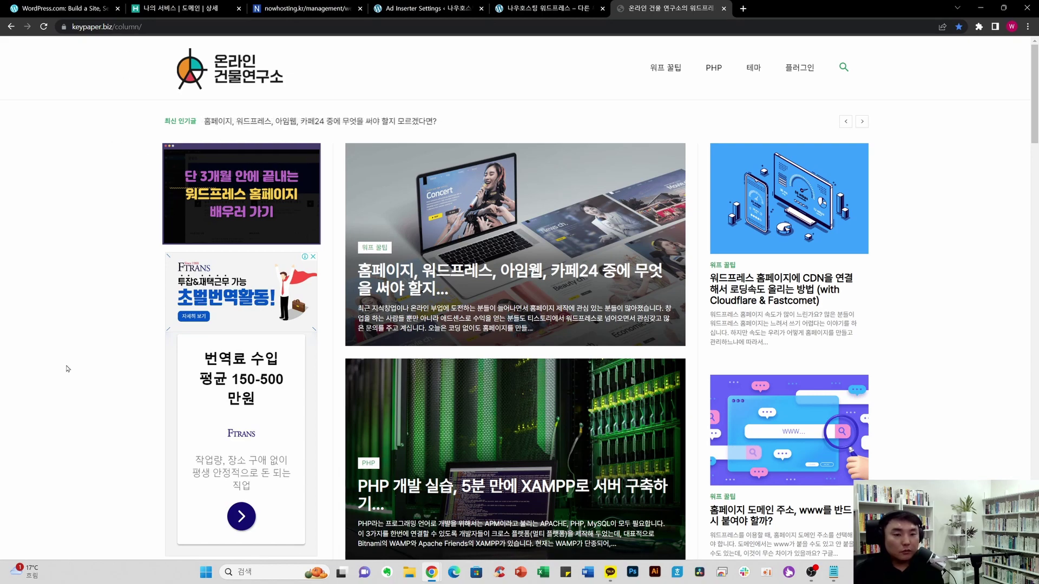
{"action": "scroll", "coordinate": [114, 300], "scroll_direction": "down", "scroll_amount": 4}
{"action": "scroll", "coordinate": [114, 299], "scroll_direction": "down", "scroll_amount": 7}
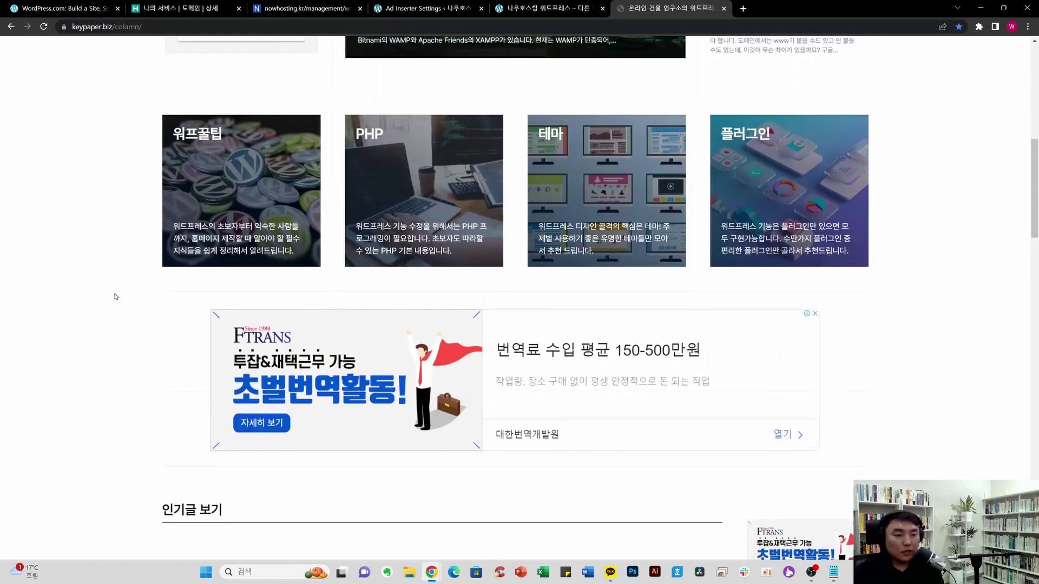
{"action": "scroll", "coordinate": [115, 296], "scroll_direction": "down", "scroll_amount": 16}
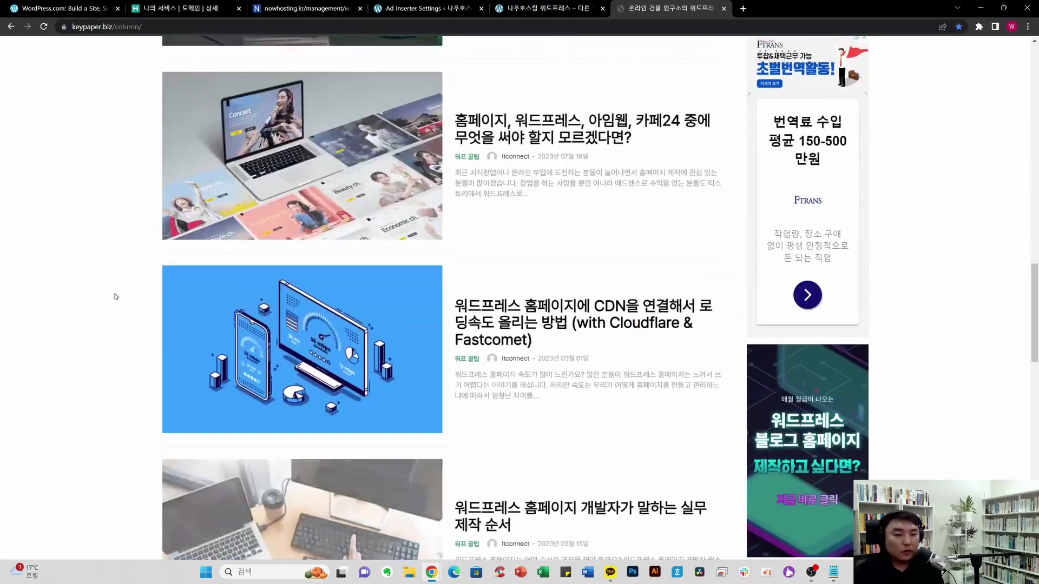
{"action": "scroll", "coordinate": [311, 298], "scroll_direction": "down", "scroll_amount": 12}
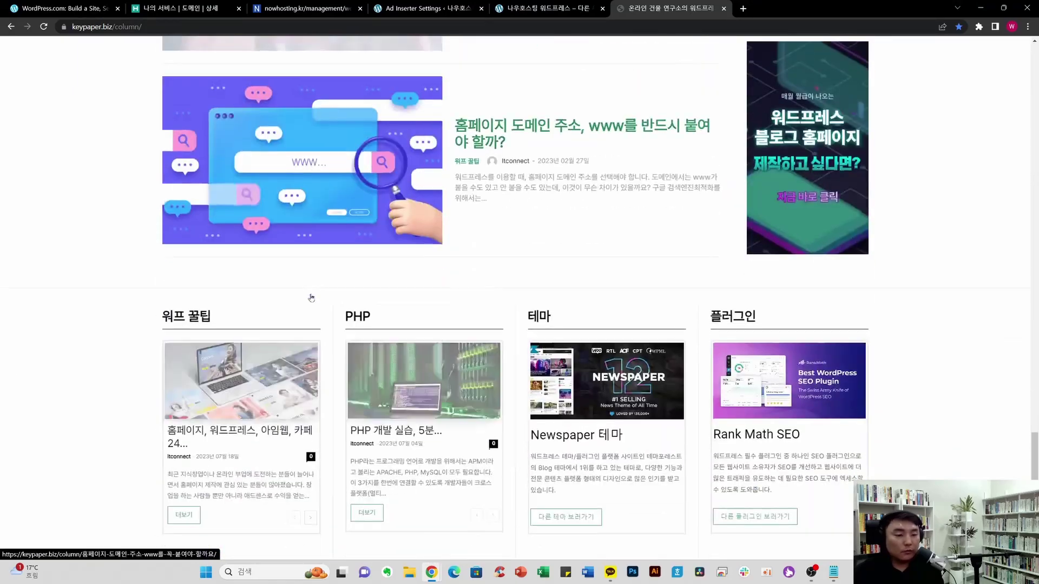
{"action": "scroll", "coordinate": [470, 260], "scroll_direction": "up", "scroll_amount": 20}
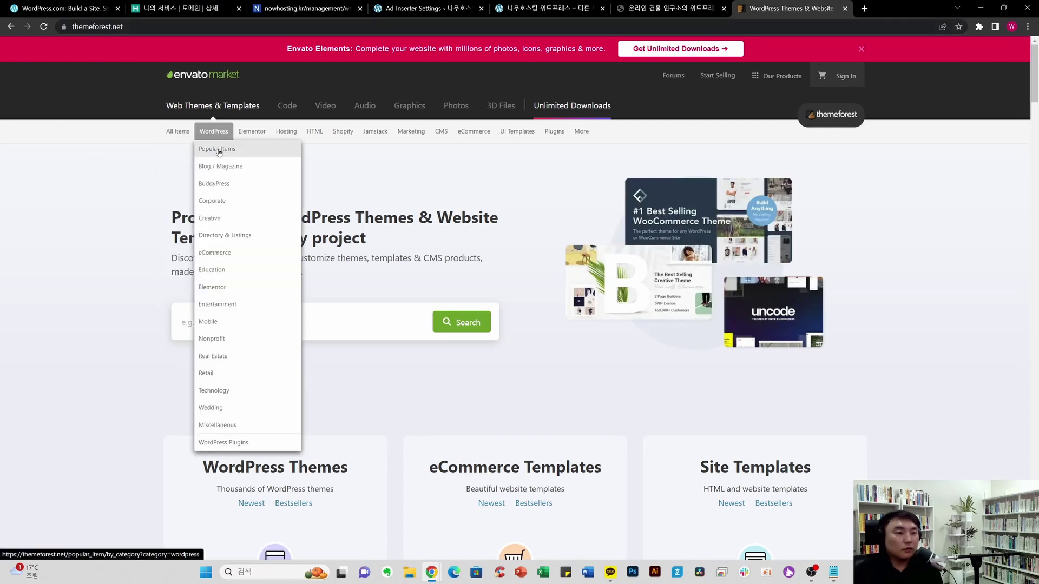
Open the Newspaper theme from ThemeForest's best-selling WordPress themes list.
{"action": "left_click", "coordinate": [218, 150]}
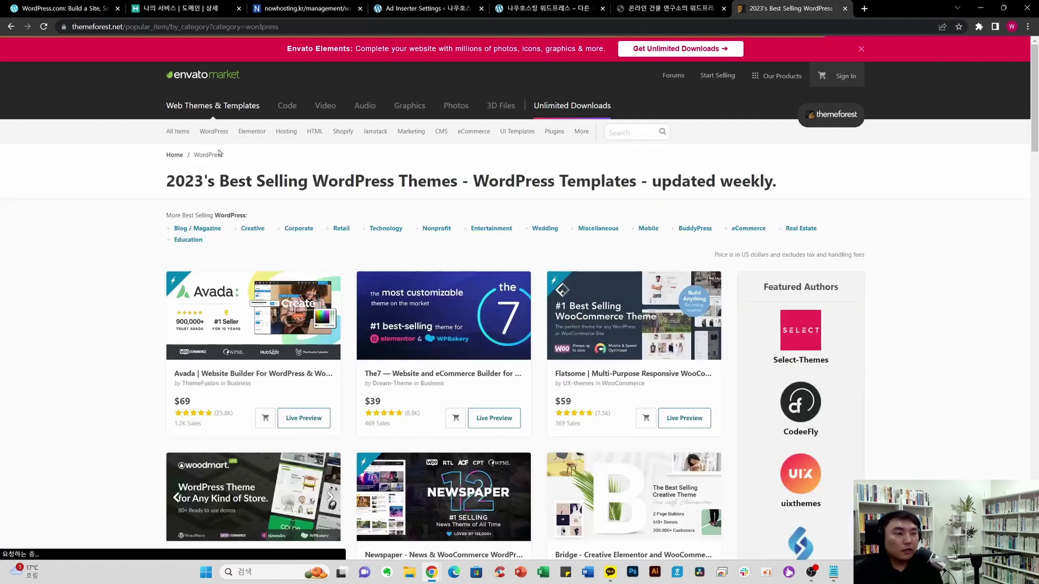
{"action": "scroll", "coordinate": [70, 276], "scroll_direction": "down", "scroll_amount": 3}
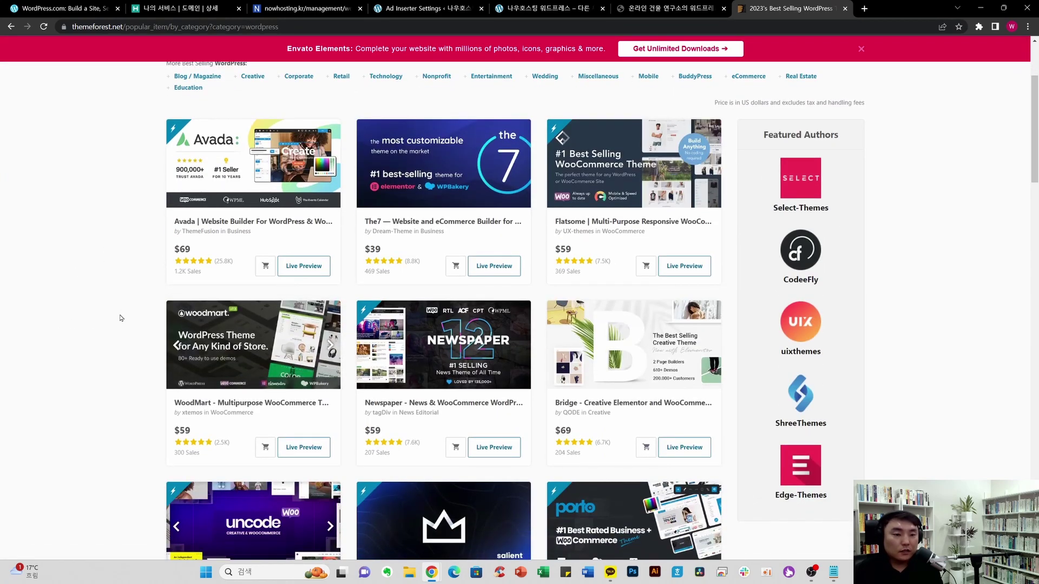
{"action": "left_click", "coordinate": [445, 349]}
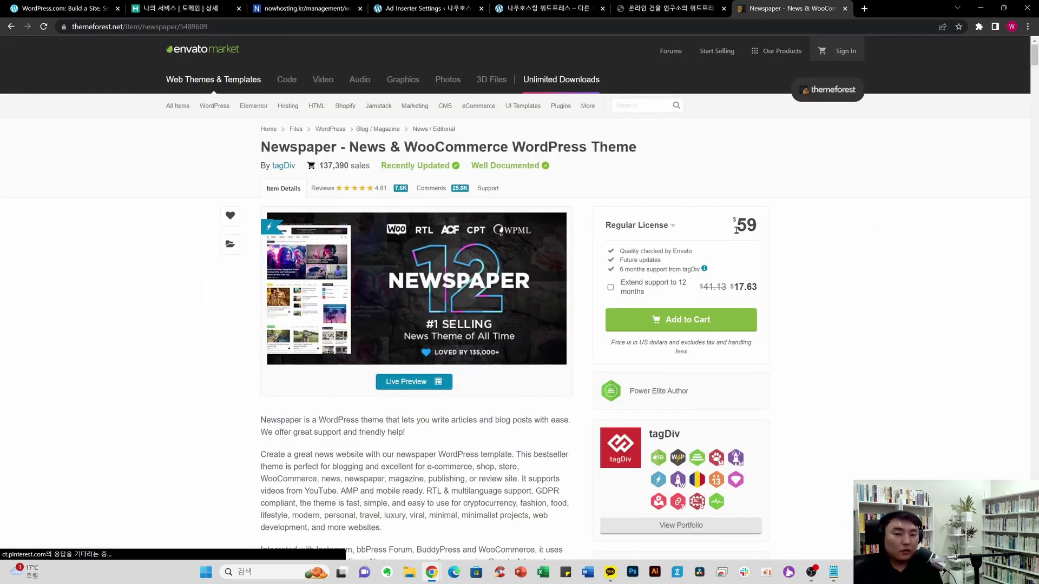
Check the Newspaper theme's $59 price, 6 months support and 12-month support extension.
{"action": "double_click", "coordinate": [736, 229]}
{"action": "left_click", "coordinate": [845, 248]}
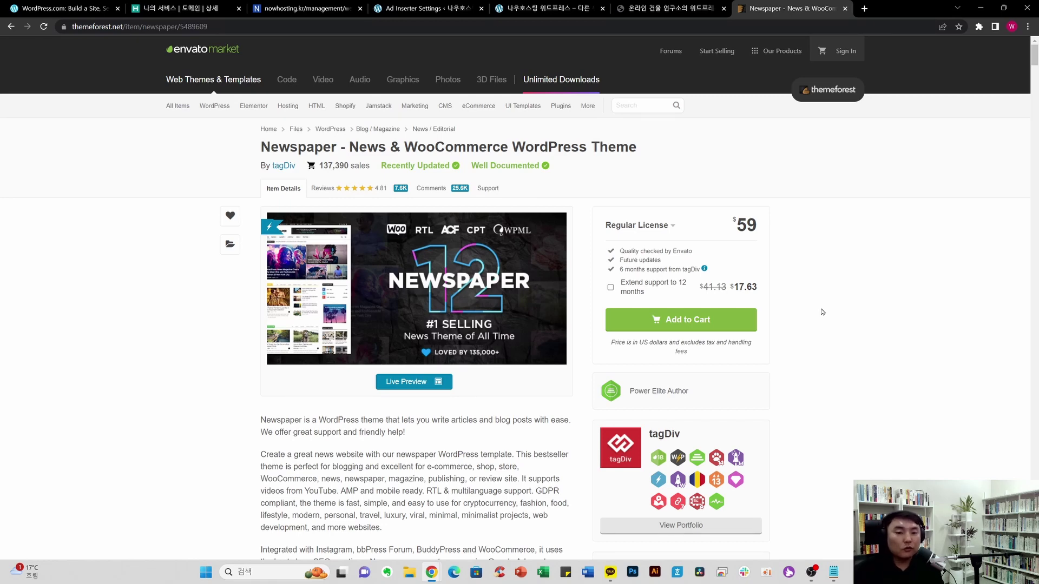
{"action": "left_click_drag", "start_coordinate": [621, 271], "coordinate": [687, 270]}
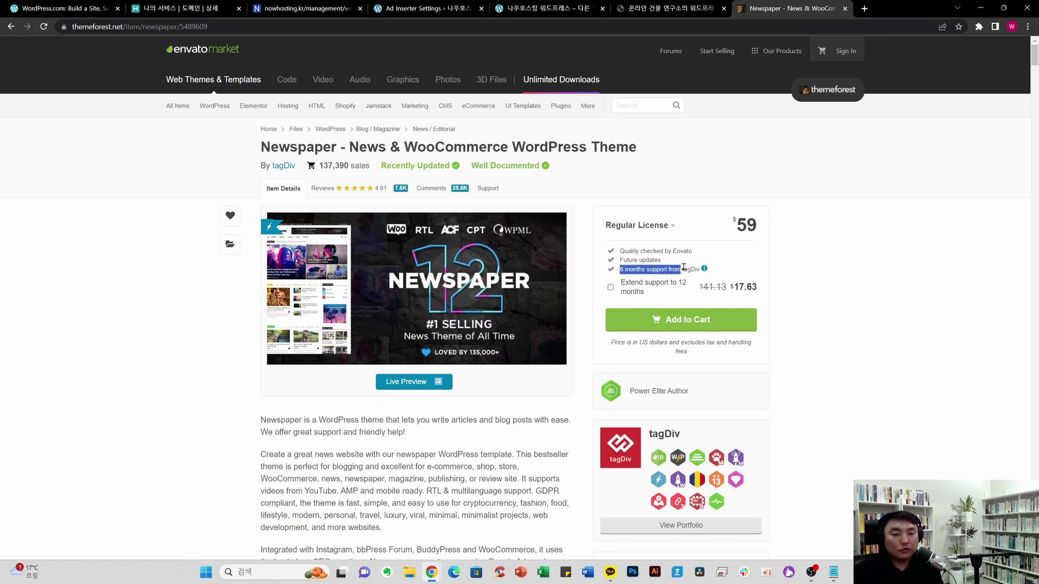
{"action": "triple_click", "coordinate": [687, 269]}
{"action": "left_click", "coordinate": [838, 266]}
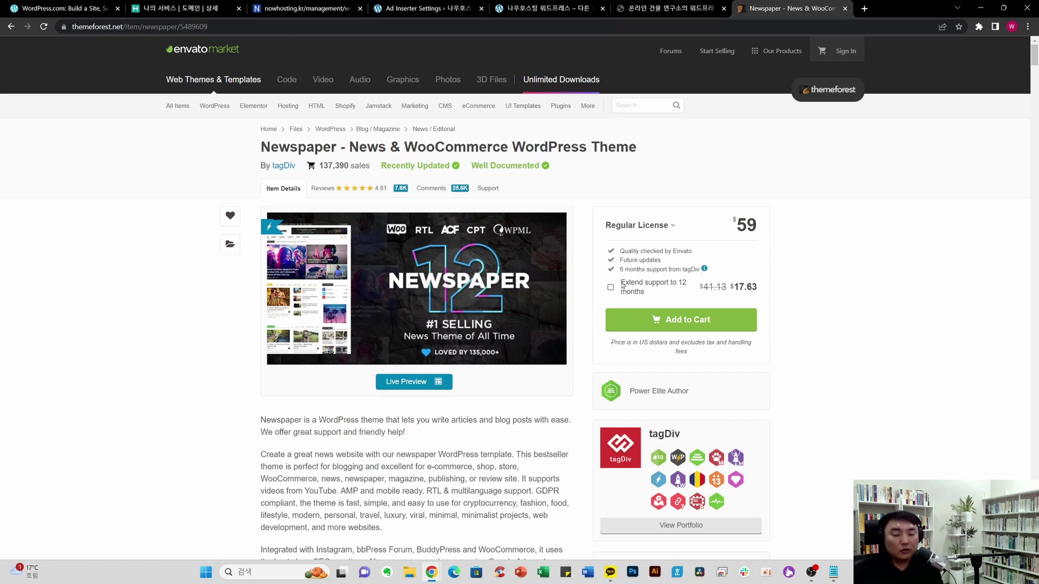
{"action": "left_click_drag", "start_coordinate": [622, 283], "coordinate": [657, 296]}
{"action": "left_click", "coordinate": [815, 304]}
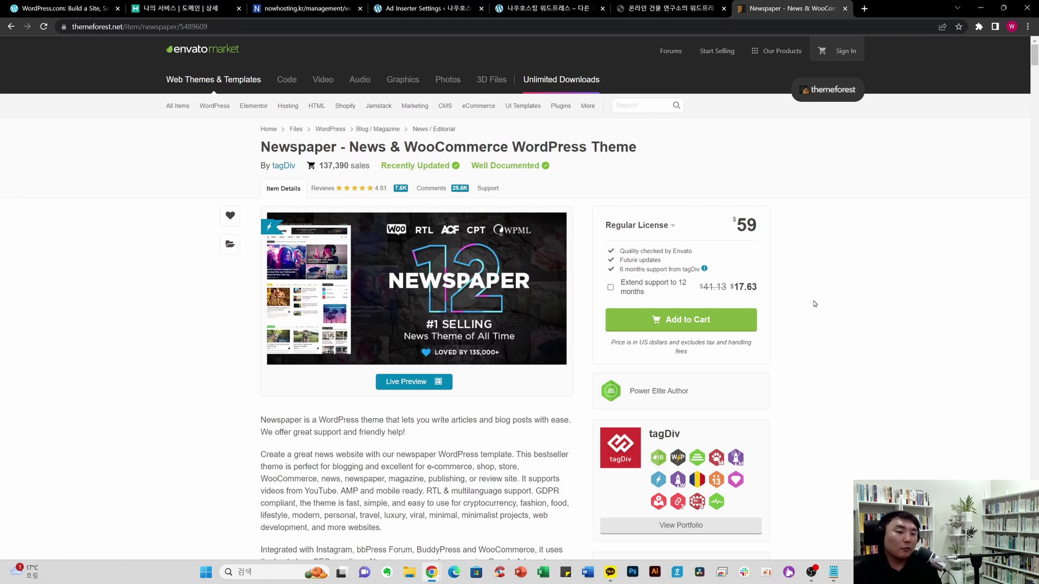
{"action": "triple_click", "coordinate": [718, 233]}
{"action": "left_click", "coordinate": [795, 243]}
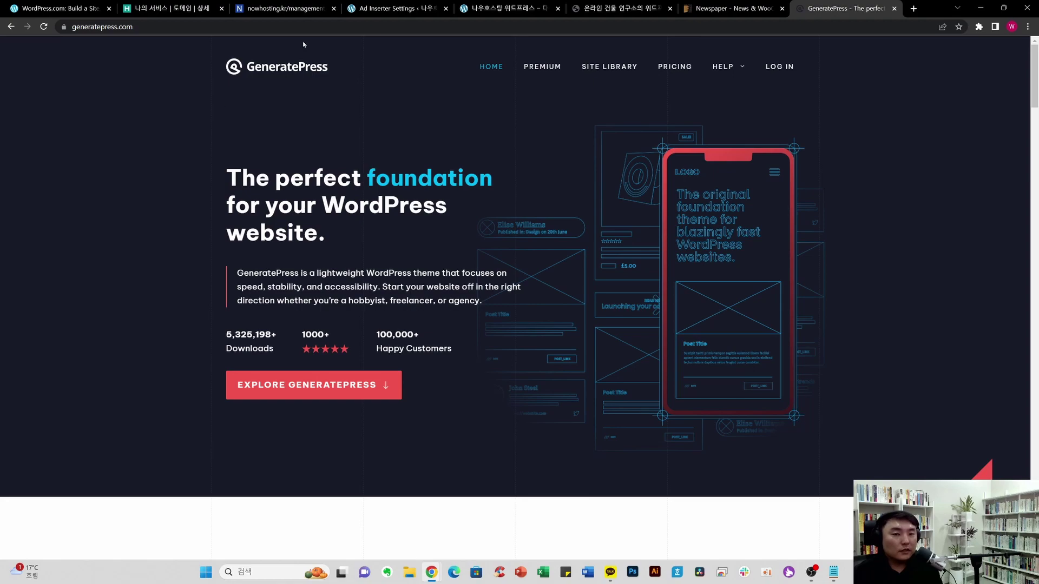
Look over the GeneratePress homepage, then open its pricing page: $59 yearly or $249 lifetime.
{"action": "scroll", "coordinate": [341, 123], "scroll_direction": "down", "scroll_amount": 5}
{"action": "scroll", "coordinate": [631, 197], "scroll_direction": "up", "scroll_amount": 5}
{"action": "scroll", "coordinate": [592, 249], "scroll_direction": "down", "scroll_amount": 1}
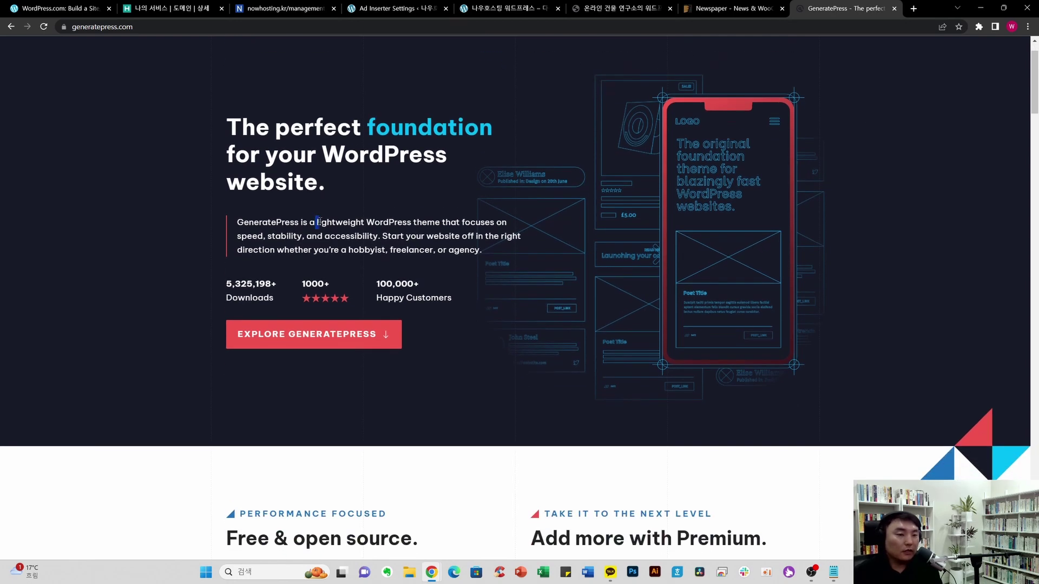
{"action": "left_click_drag", "start_coordinate": [316, 222], "coordinate": [363, 220]}
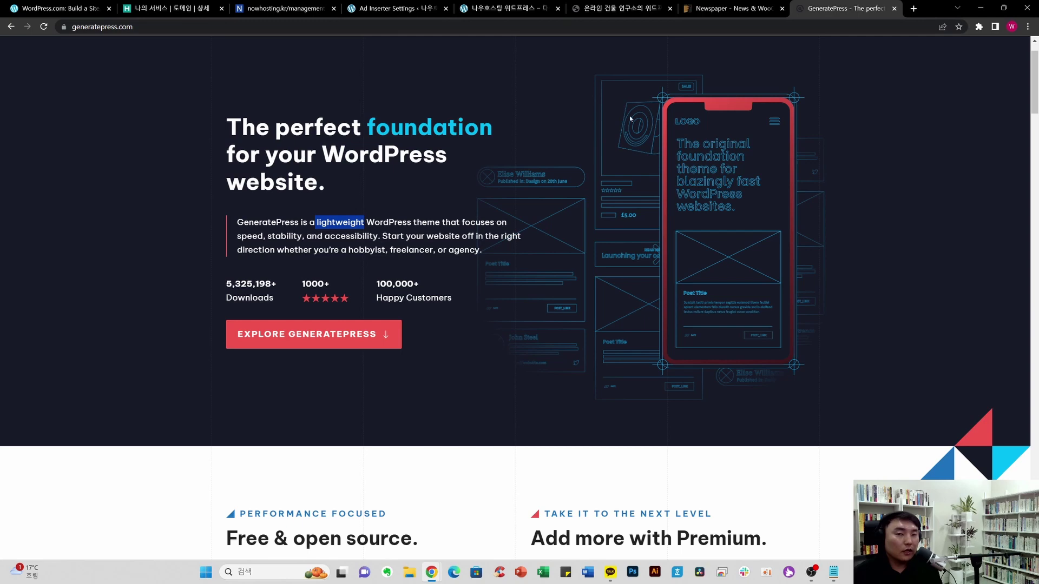
{"action": "left_click", "coordinate": [731, 8]}
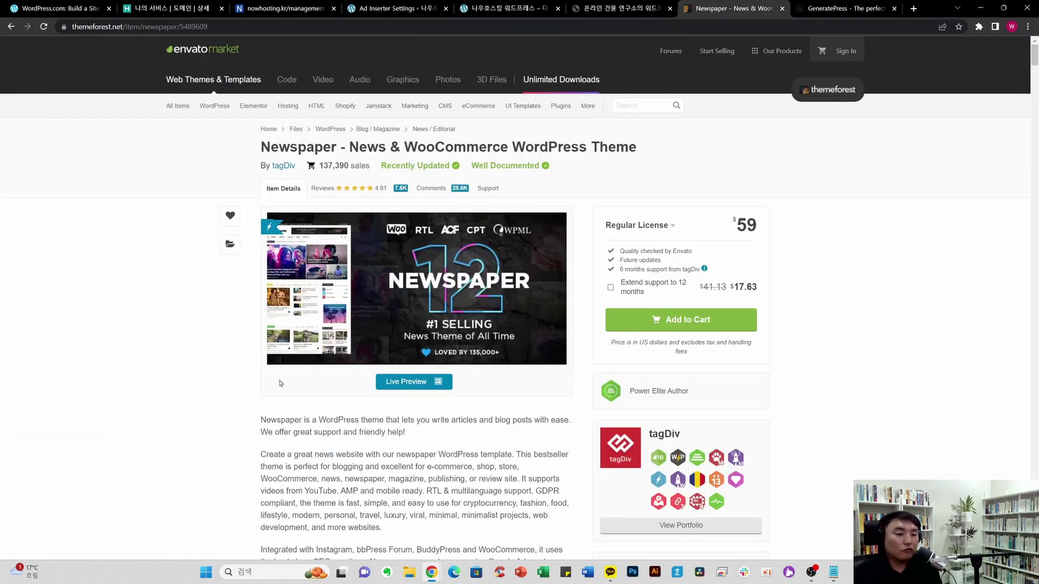
{"action": "left_click", "coordinate": [868, 10]}
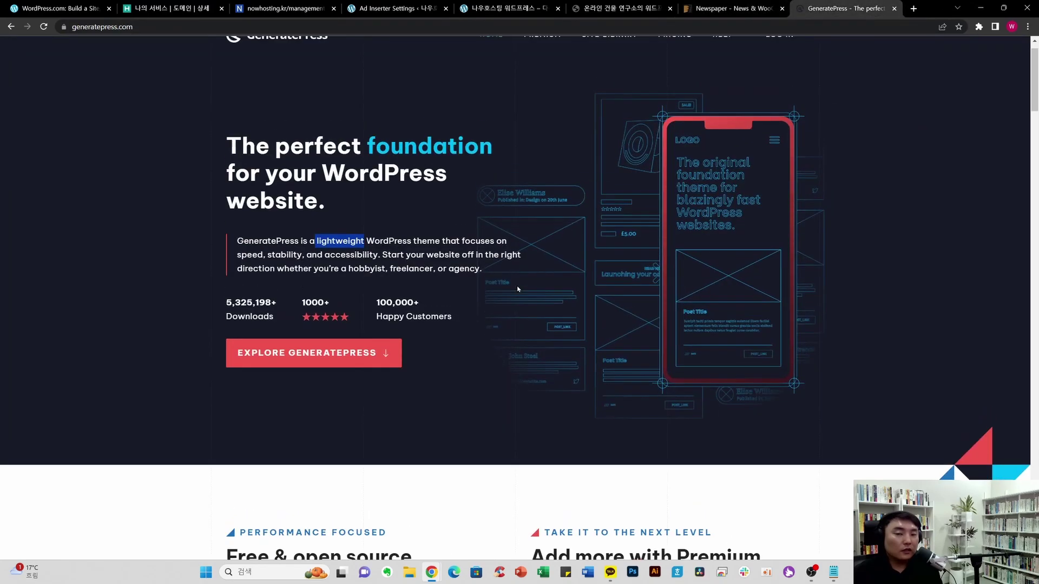
{"action": "scroll", "coordinate": [674, 240], "scroll_direction": "up", "scroll_amount": 1}
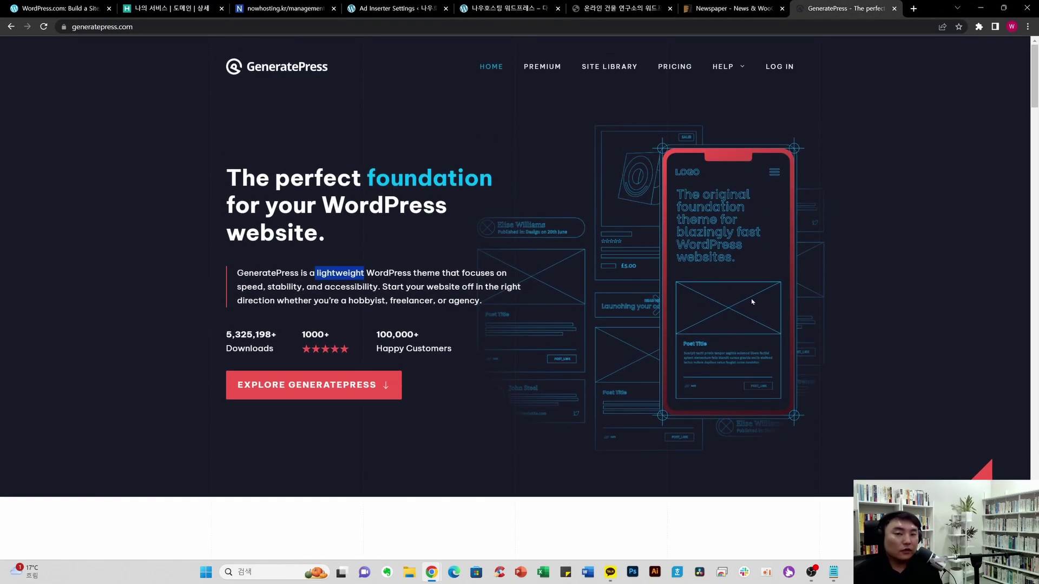
{"action": "left_click", "coordinate": [661, 67]}
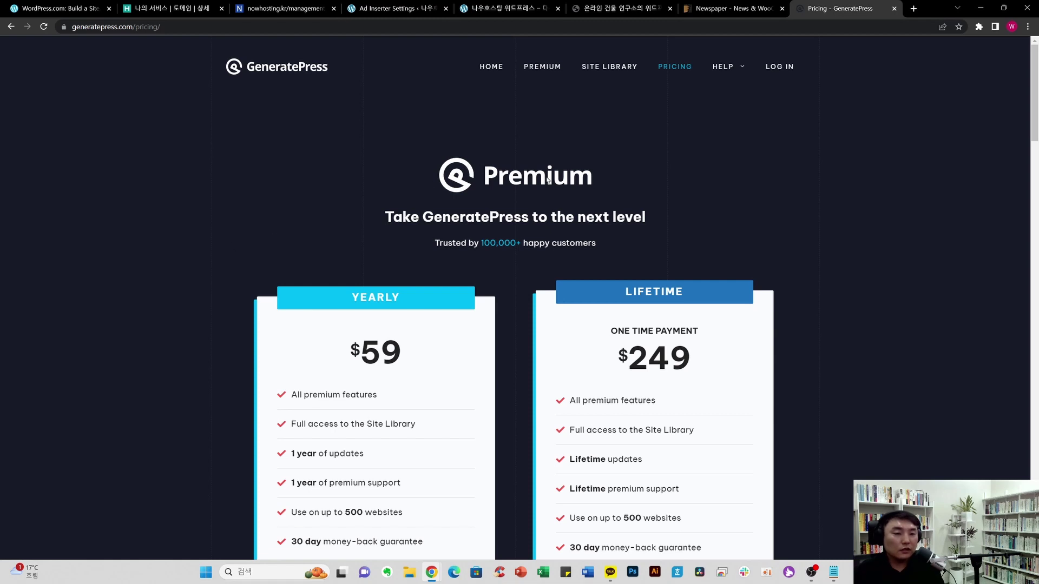
{"action": "scroll", "coordinate": [672, 179], "scroll_direction": "down", "scroll_amount": 3}
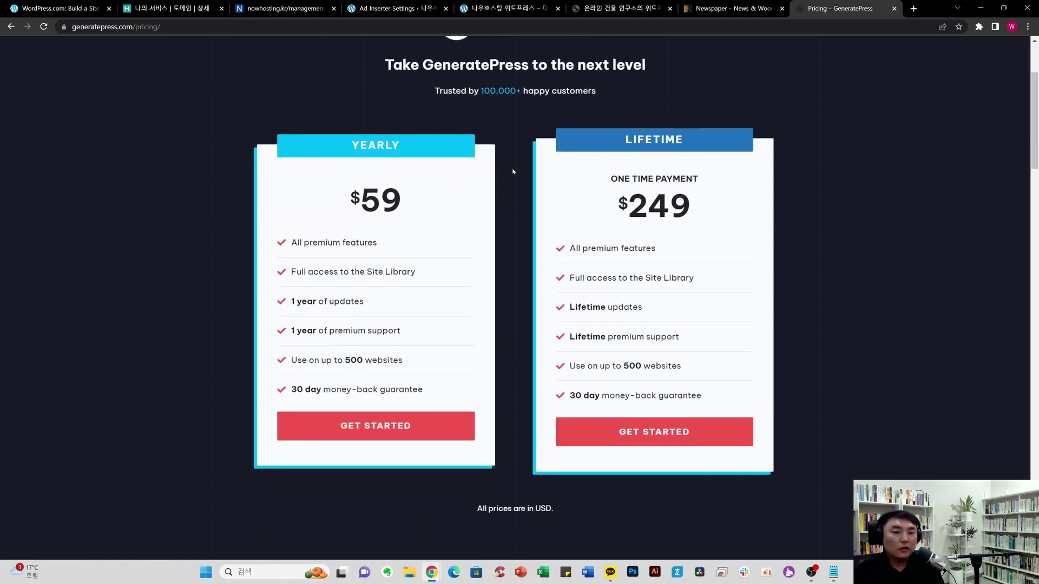
{"action": "scroll", "coordinate": [359, 156], "scroll_direction": "up", "scroll_amount": 1}
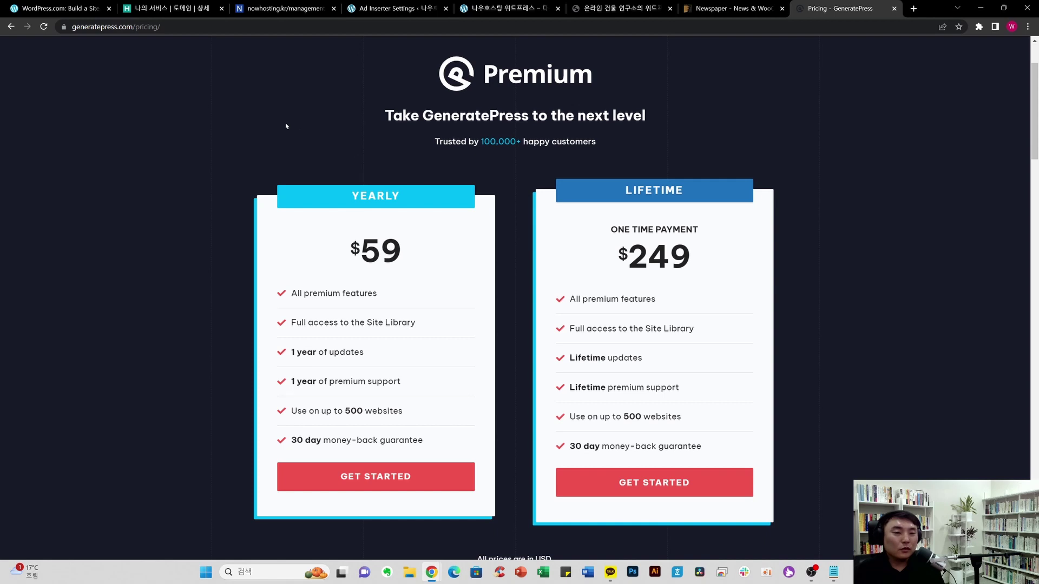
{"action": "left_click_drag", "start_coordinate": [387, 115], "coordinate": [397, 115]}
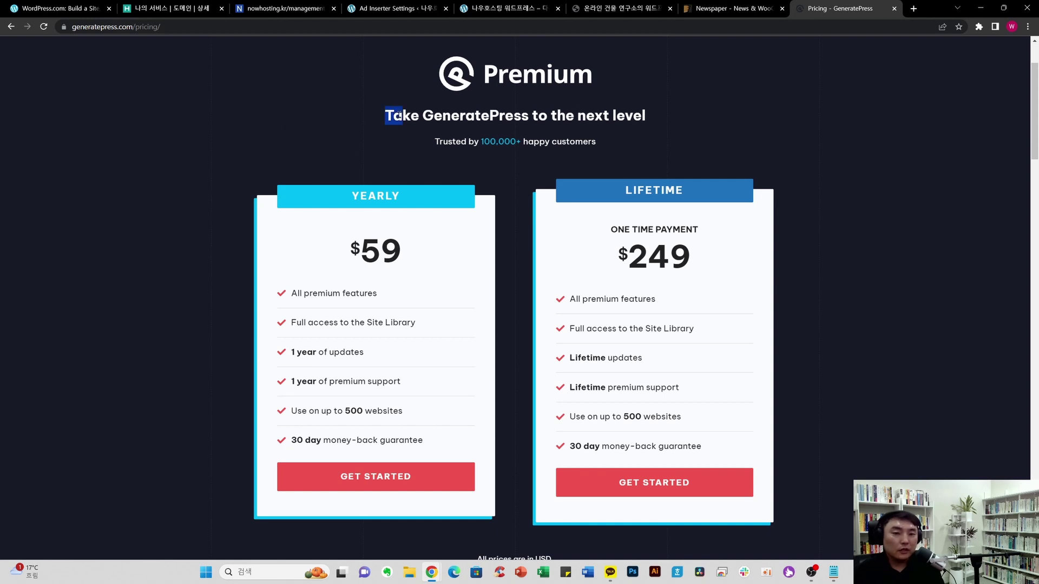
{"action": "left_click", "coordinate": [370, 125]}
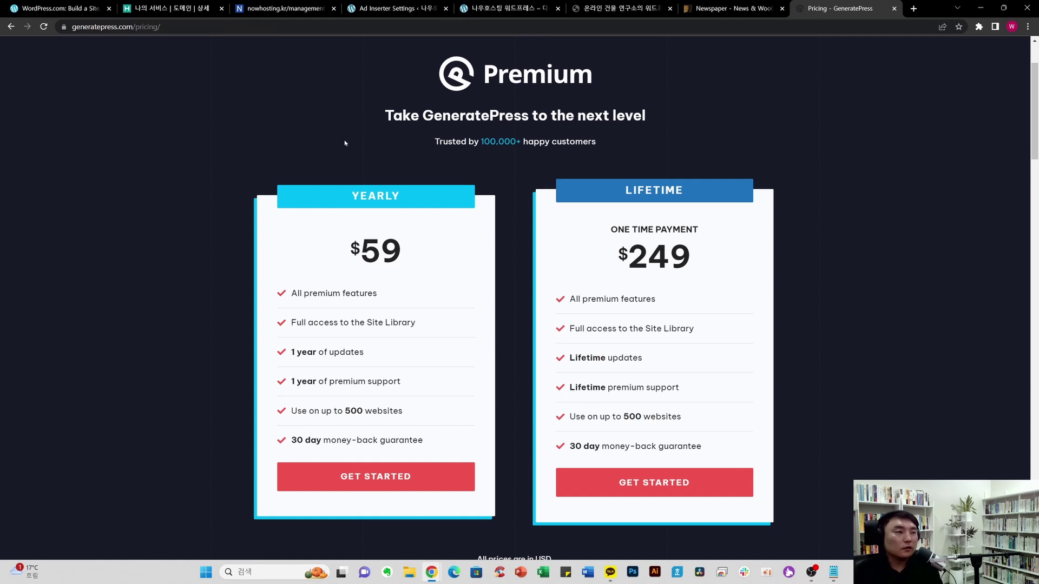
{"action": "scroll", "coordinate": [370, 151], "scroll_direction": "down", "scroll_amount": 1}
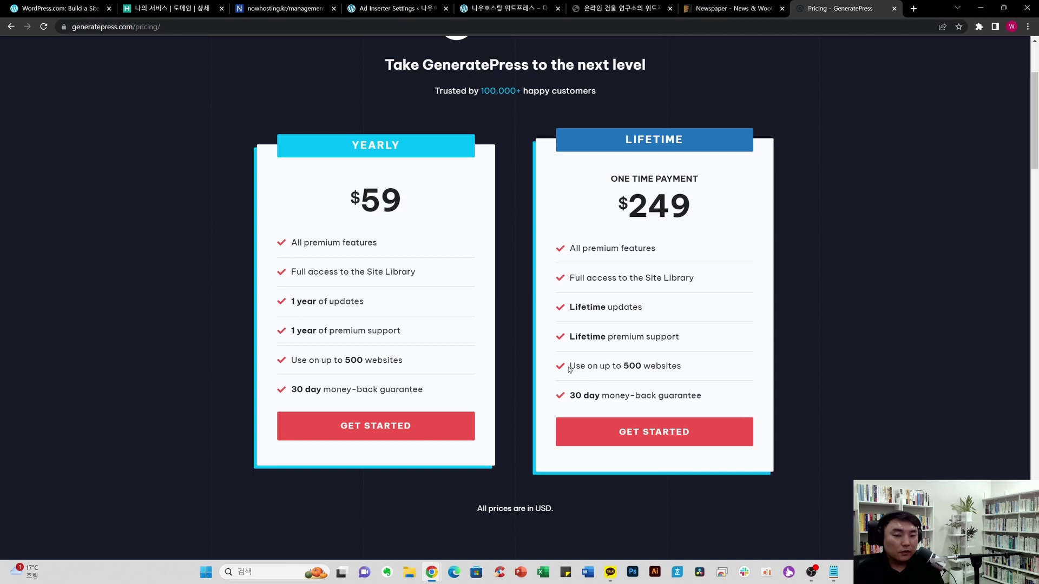
{"action": "left_click_drag", "start_coordinate": [568, 371], "coordinate": [722, 373]}
{"action": "left_click", "coordinate": [722, 374]}
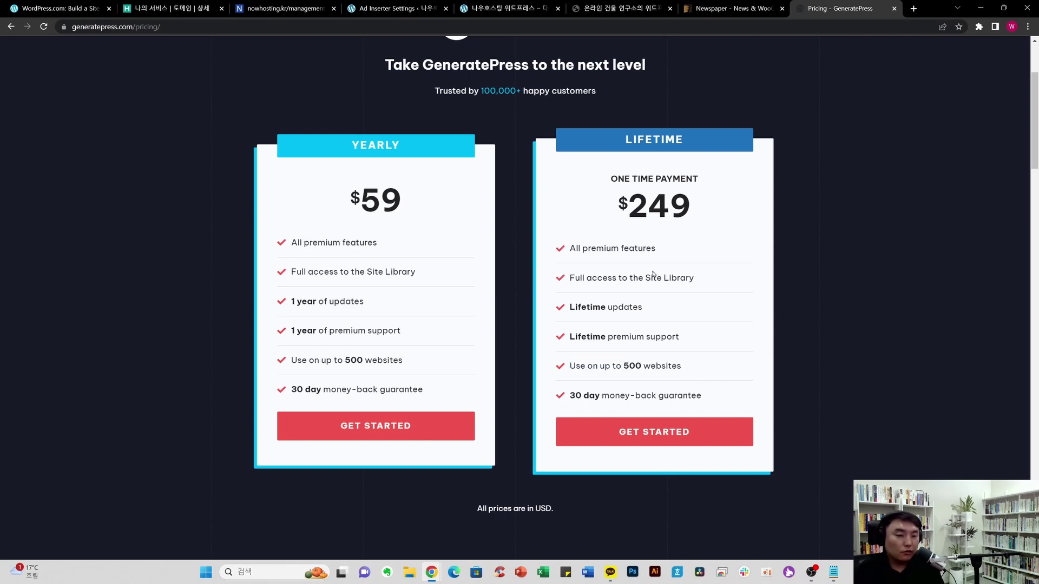
{"action": "left_click_drag", "start_coordinate": [568, 307], "coordinate": [781, 303]}
{"action": "left_click", "coordinate": [774, 302]}
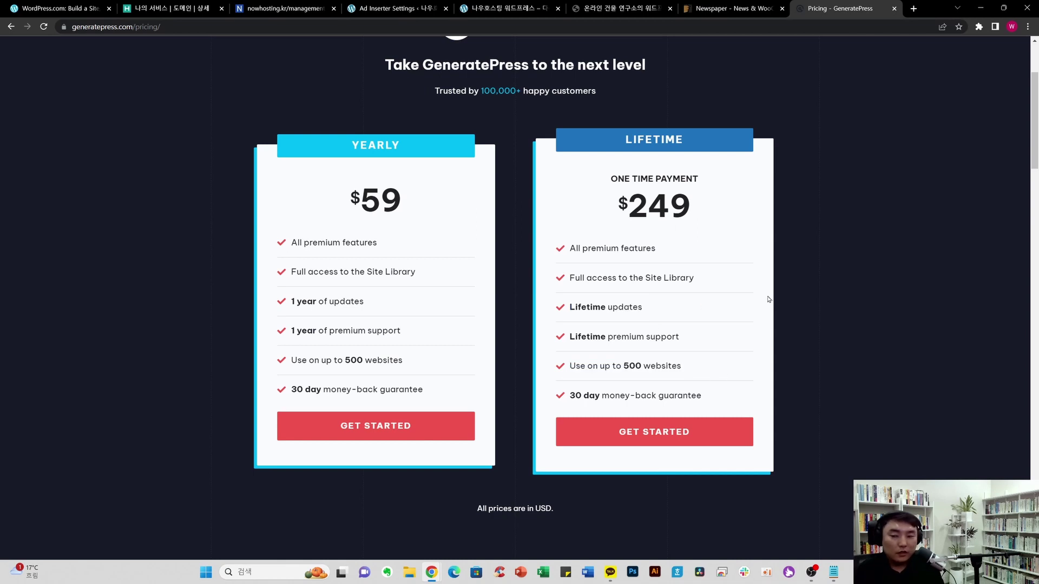
{"action": "left_click_drag", "start_coordinate": [342, 208], "coordinate": [406, 208]}
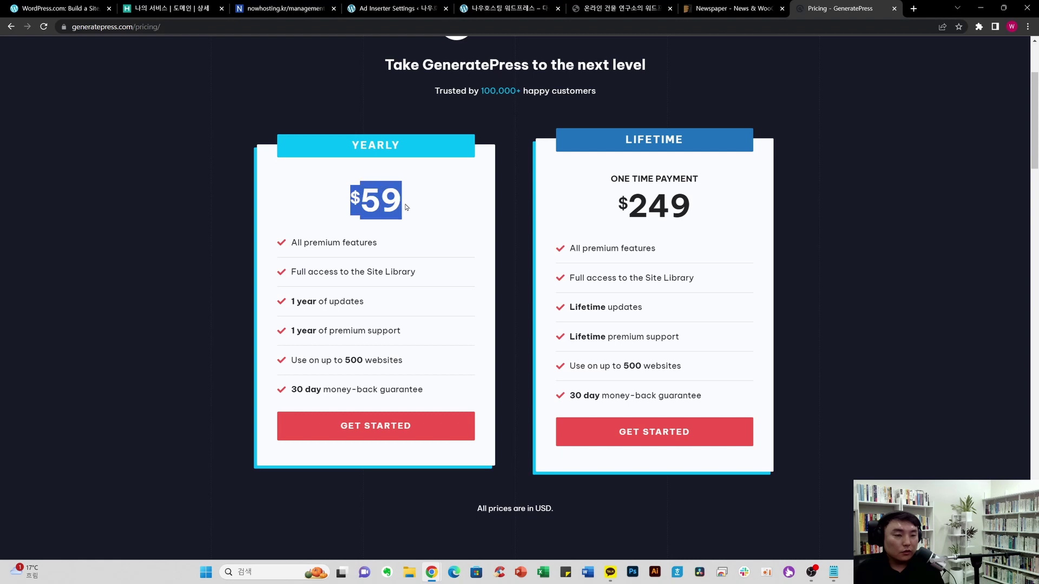
{"action": "left_click", "coordinate": [296, 311]}
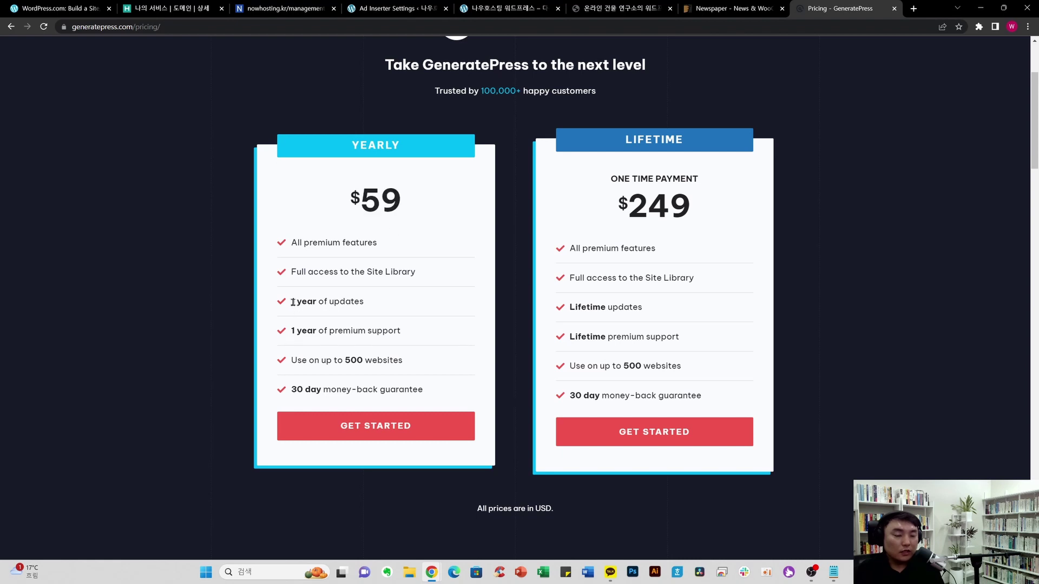
{"action": "left_click_drag", "start_coordinate": [292, 302], "coordinate": [364, 302]}
{"action": "left_click", "coordinate": [385, 301]}
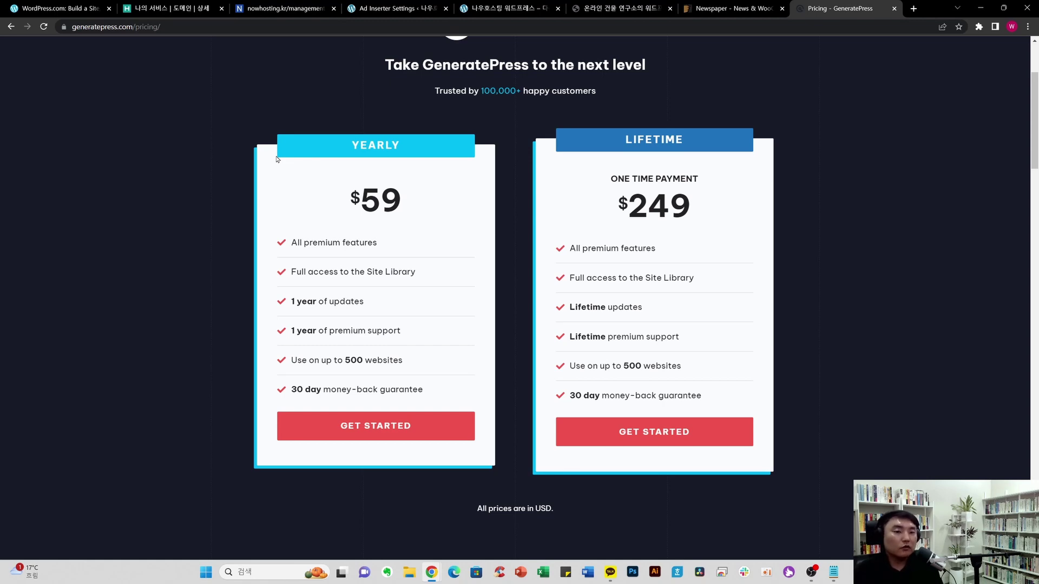
{"action": "scroll", "coordinate": [386, 161], "scroll_direction": "up", "scroll_amount": 3}
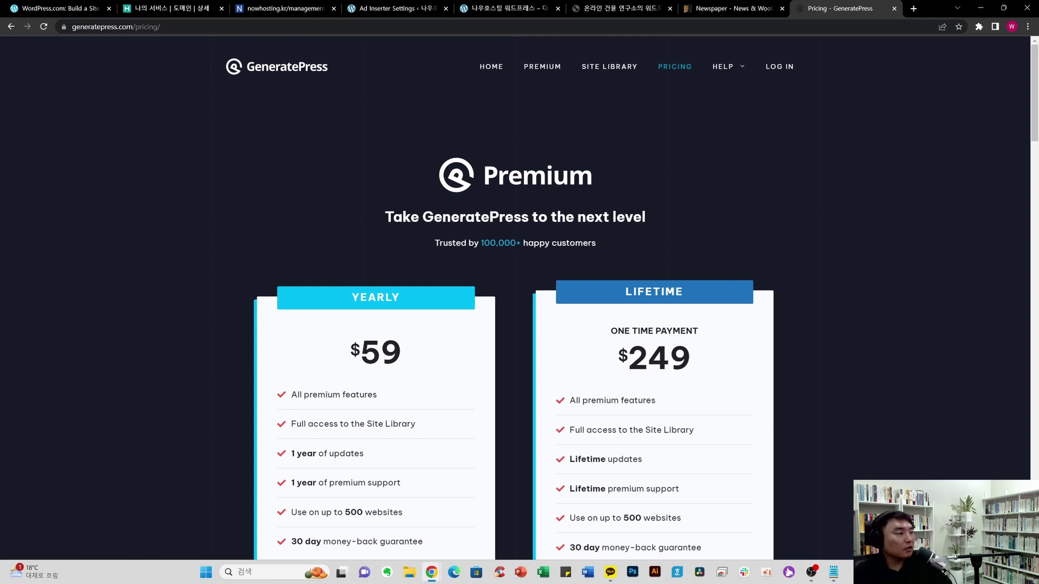
Switch to the wpsite.kr blog and scroll through its posts '두 번째 글' and '첫 번째', then back to the top.
{"action": "left_click", "coordinate": [515, 17]}
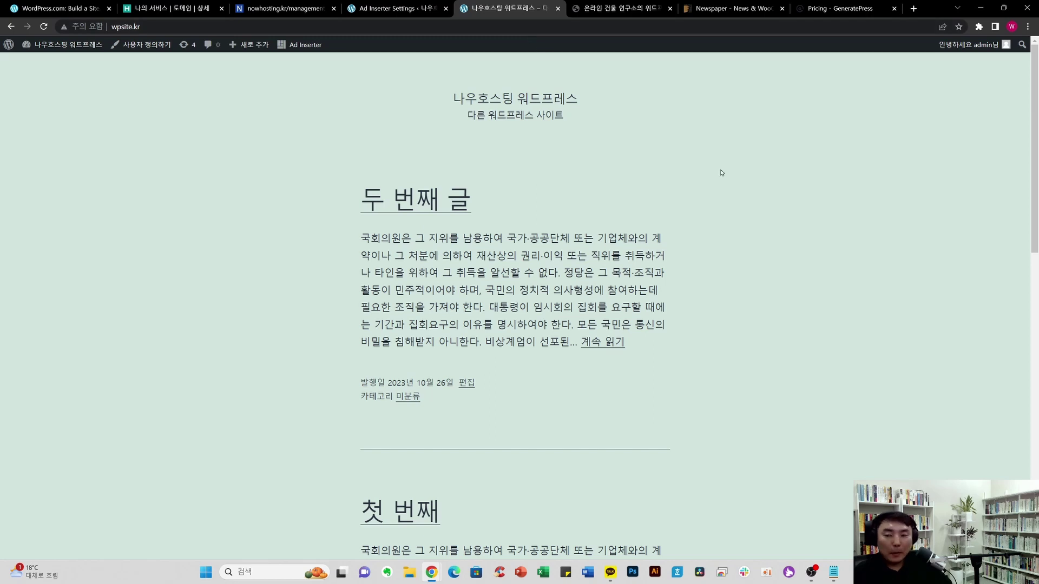
{"action": "left_click", "coordinate": [610, 571]}
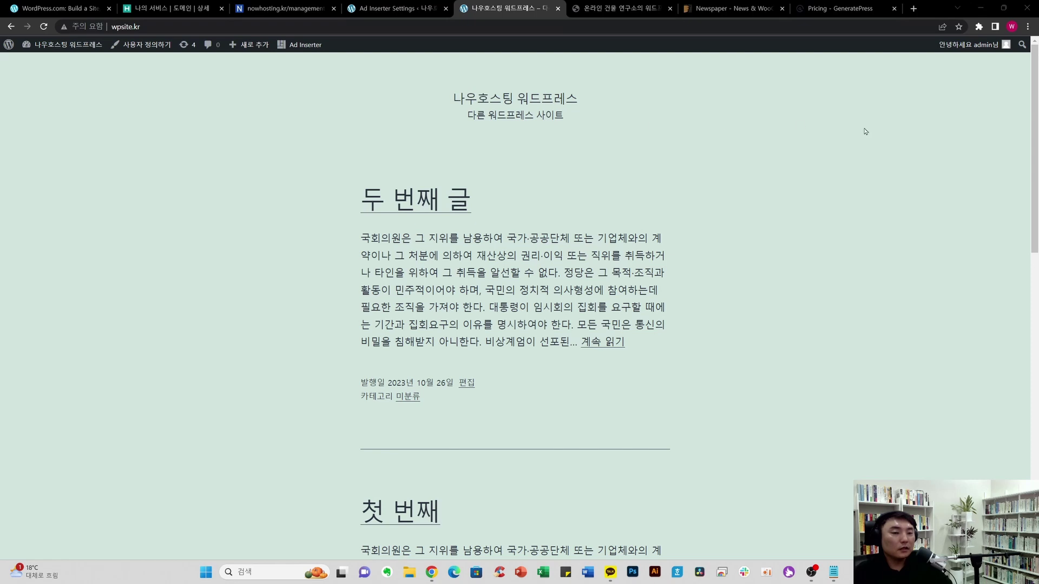
{"action": "scroll", "coordinate": [754, 238], "scroll_direction": "down", "scroll_amount": 3}
{"action": "scroll", "coordinate": [756, 241], "scroll_direction": "down", "scroll_amount": 5}
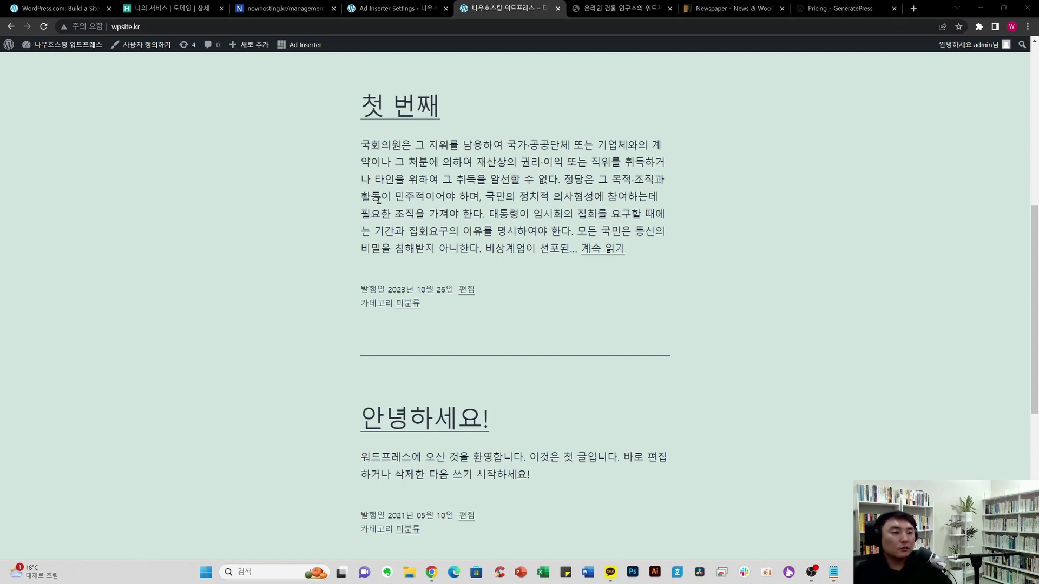
{"action": "scroll", "coordinate": [378, 199], "scroll_direction": "down", "scroll_amount": 4}
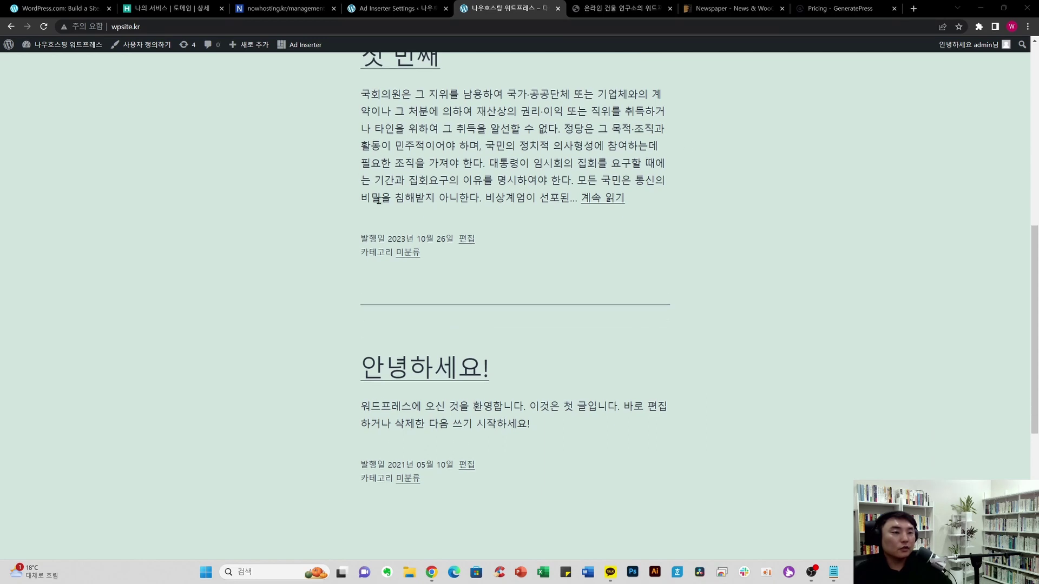
{"action": "scroll", "coordinate": [378, 200], "scroll_direction": "up", "scroll_amount": 6}
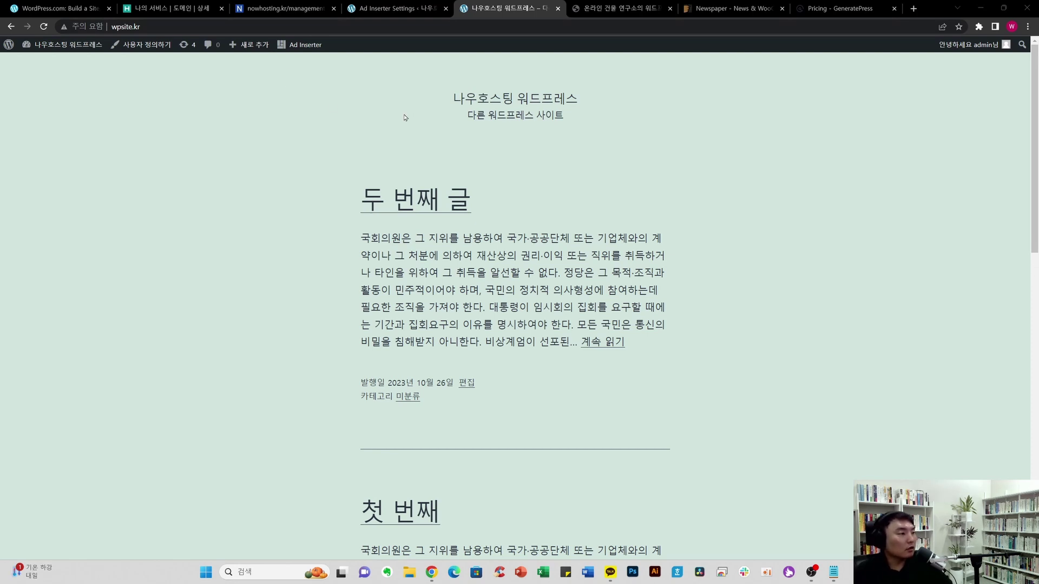
Compare the GeneratePress pricing page with the Newspaper theme page, highlighting the Newspaper theme name.
{"action": "double_click", "coordinate": [547, 98]}
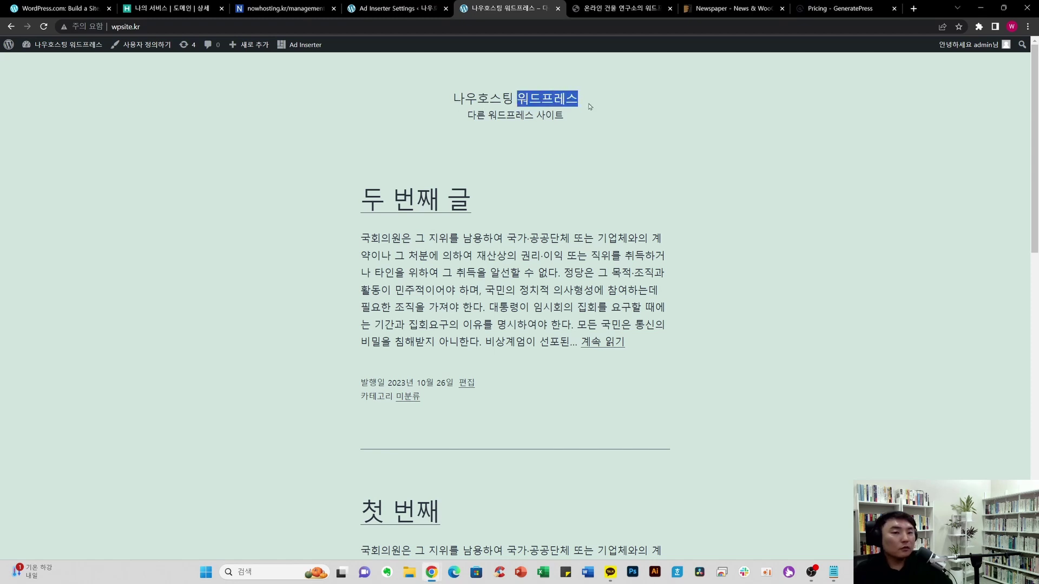
{"action": "left_click", "coordinate": [838, 8]}
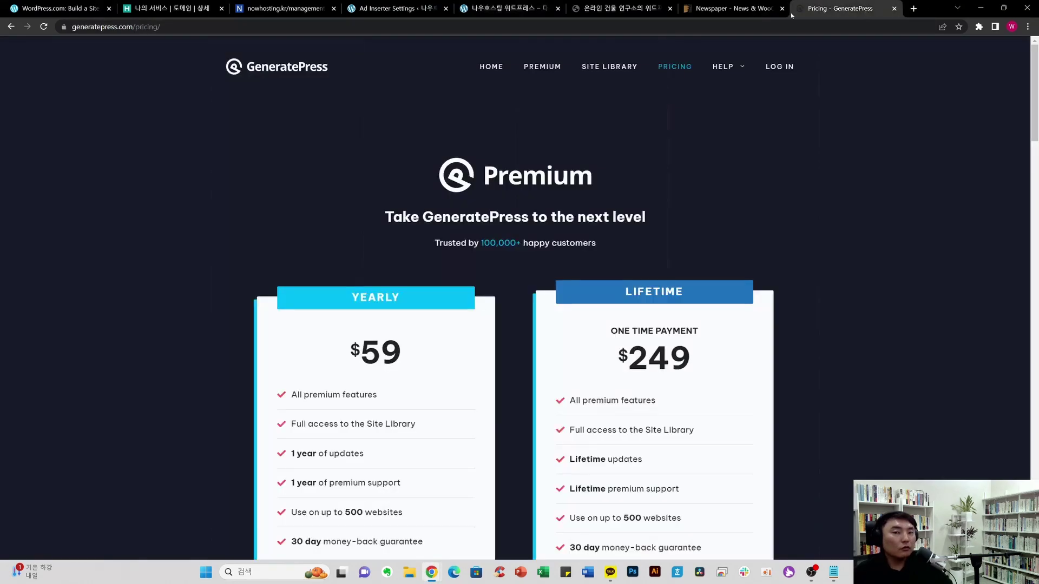
{"action": "left_click", "coordinate": [730, 8]}
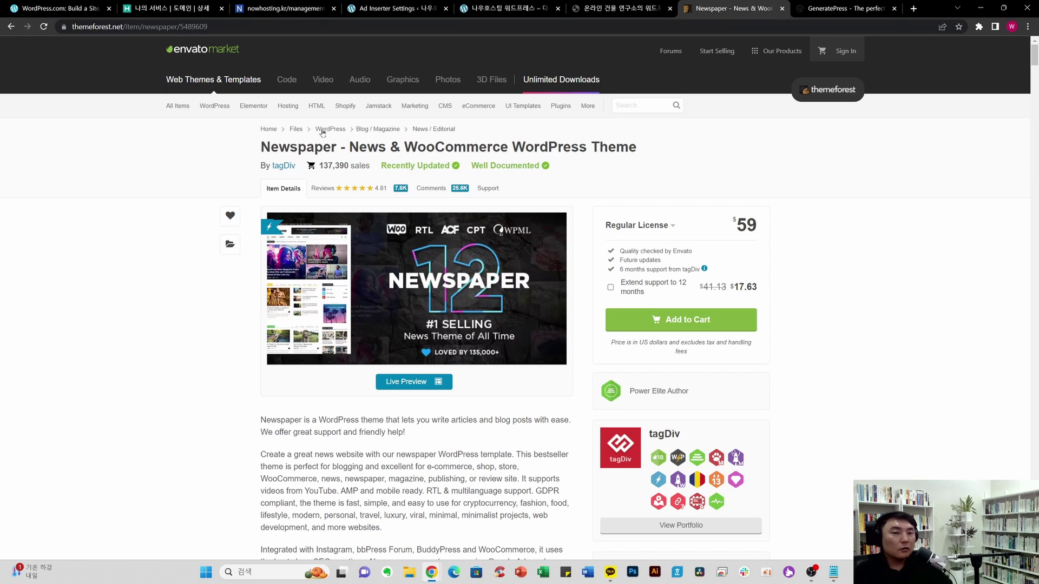
{"action": "left_click_drag", "start_coordinate": [260, 150], "coordinate": [336, 148]}
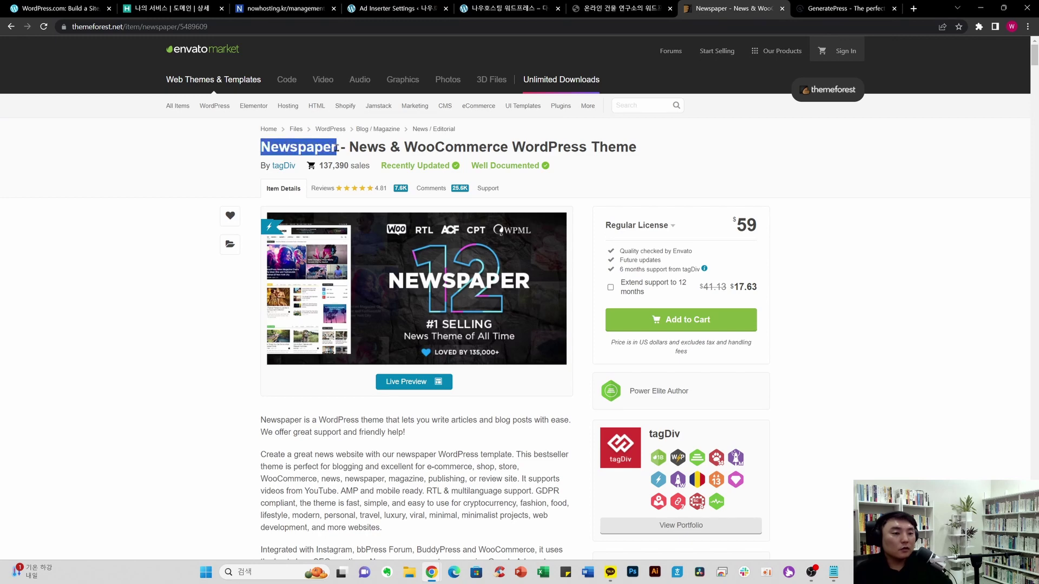
{"action": "left_click", "coordinate": [424, 144]}
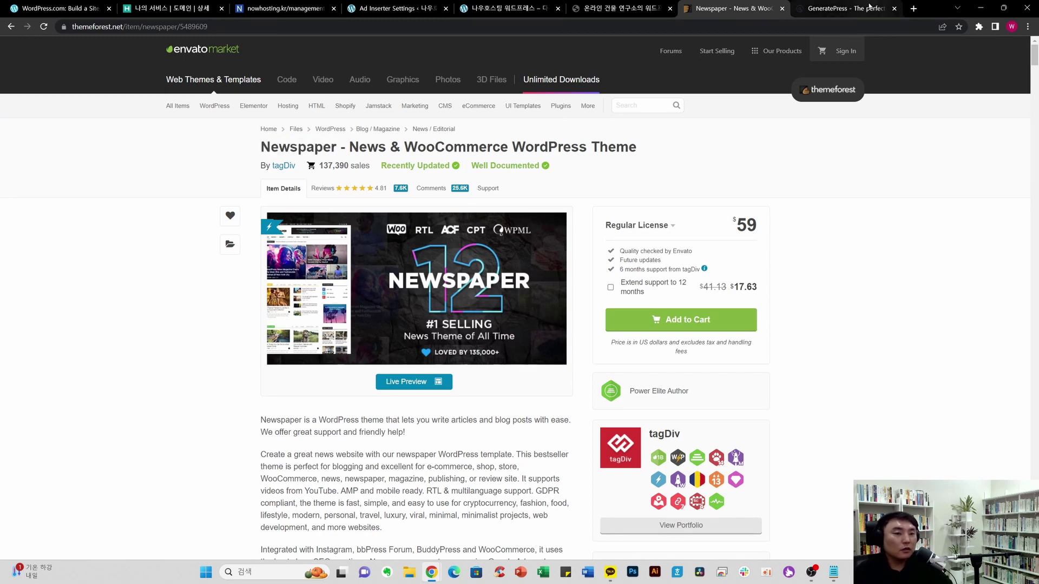
Revisit the GeneratePress site, then scroll the Newspaper item page with its $59 Regular License.
{"action": "left_click", "coordinate": [870, 8]}
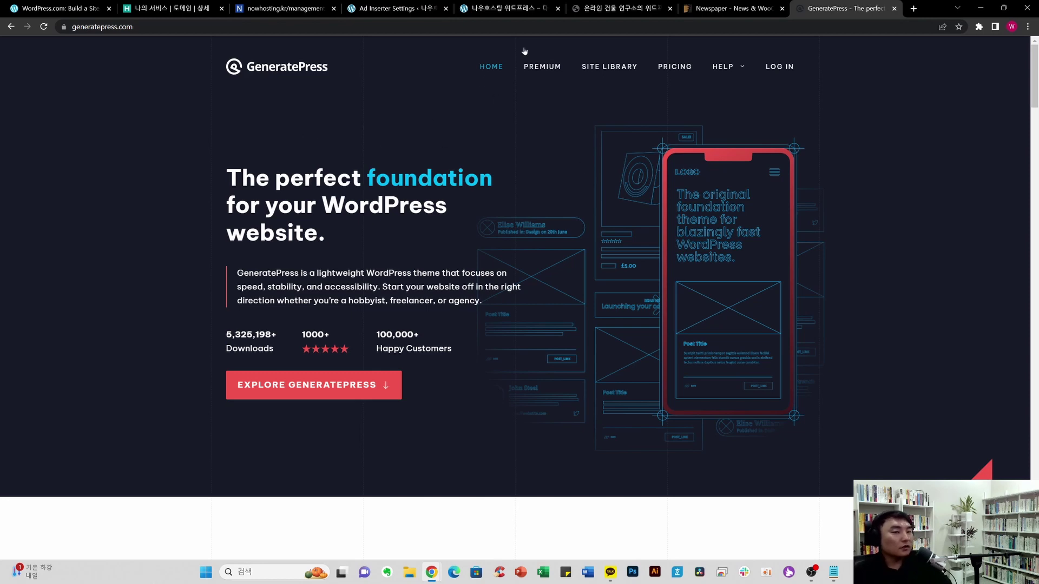
{"action": "left_click", "coordinate": [728, 8]}
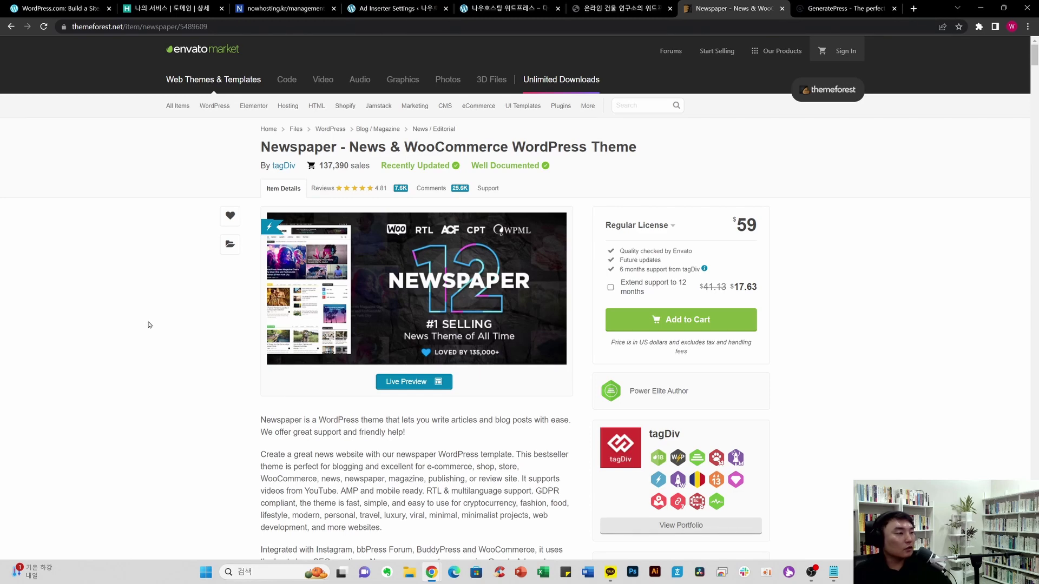
{"action": "scroll", "coordinate": [150, 325], "scroll_direction": "down", "scroll_amount": 1}
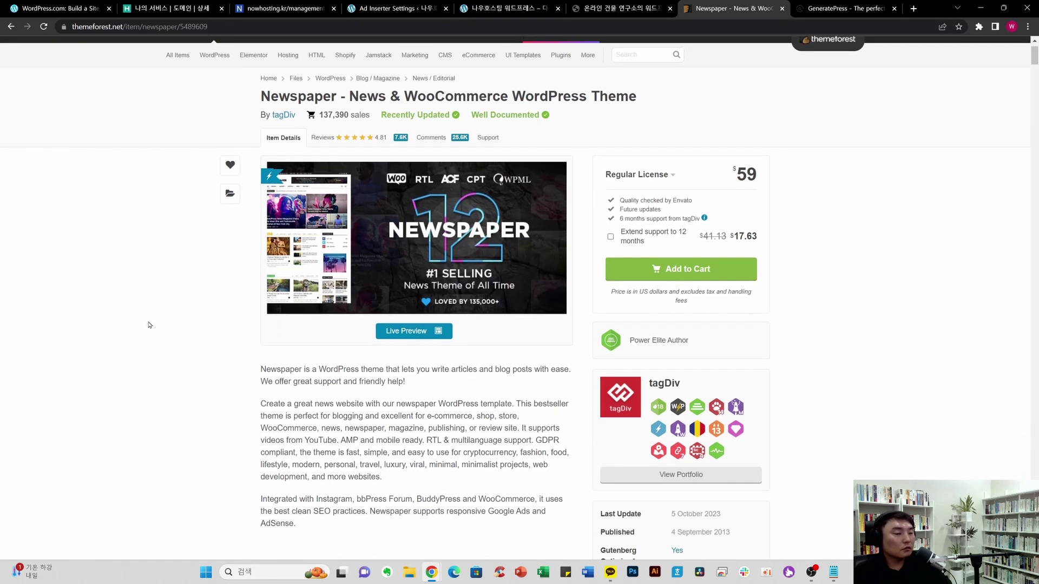
{"action": "scroll", "coordinate": [150, 324], "scroll_direction": "down", "scroll_amount": 1}
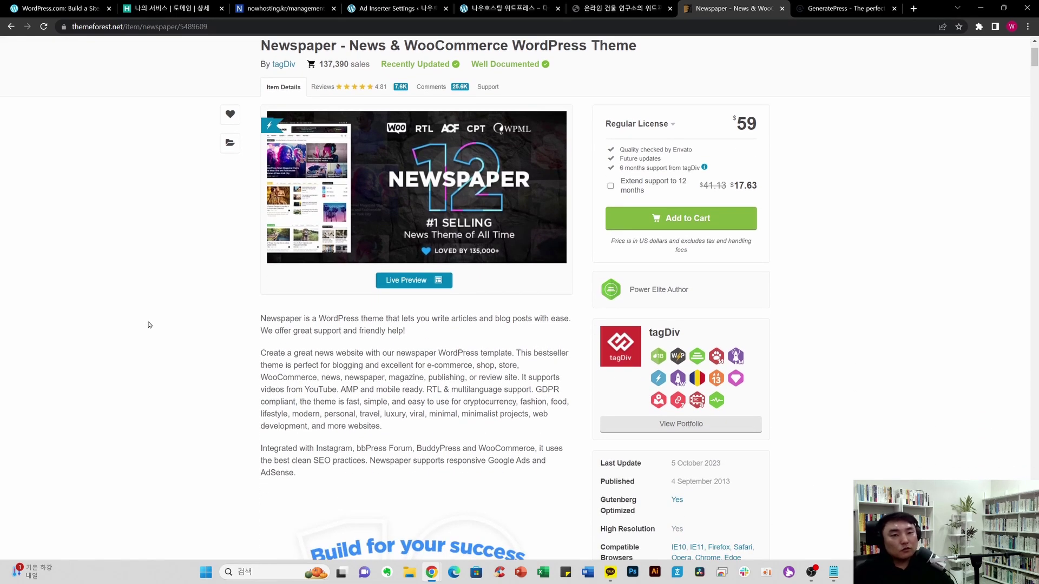
{"action": "scroll", "coordinate": [150, 325], "scroll_direction": "up", "scroll_amount": 2}
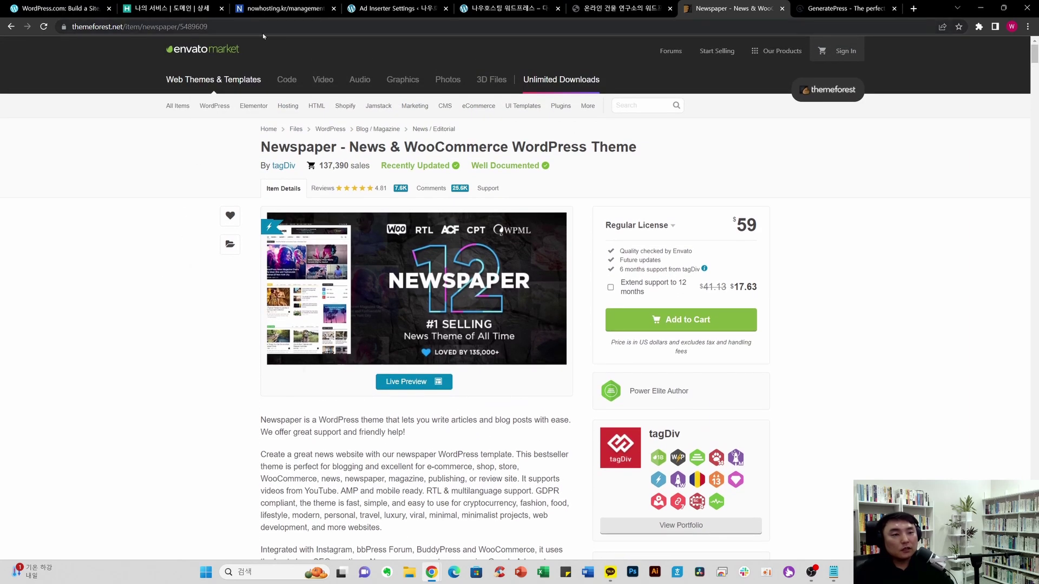
Review the top of the nowhosting.kr hosting manager, glance at keypaper.biz, and return to wpsite.kr.
{"action": "left_click", "coordinate": [277, 9]}
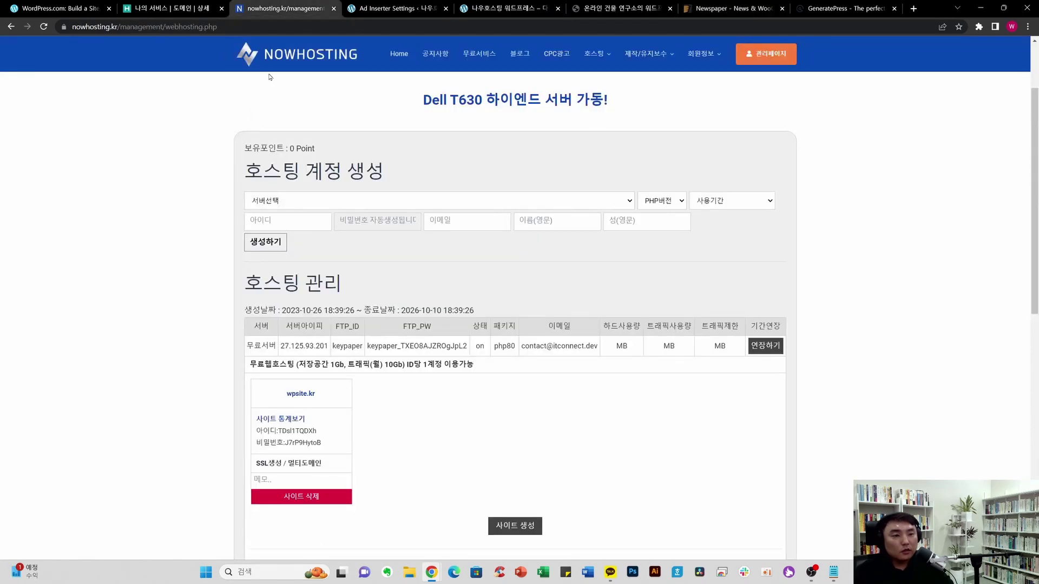
{"action": "scroll", "coordinate": [312, 122], "scroll_direction": "up", "scroll_amount": 1}
{"action": "scroll", "coordinate": [311, 126], "scroll_direction": "up", "scroll_amount": 1}
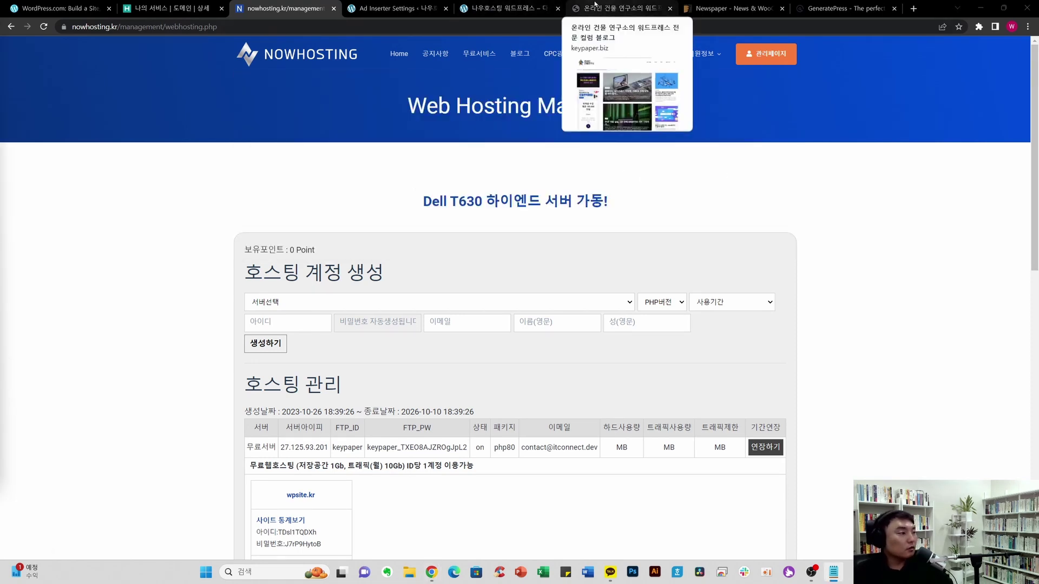
{"action": "left_click", "coordinate": [595, 4]}
{"action": "left_click", "coordinate": [506, 8]}
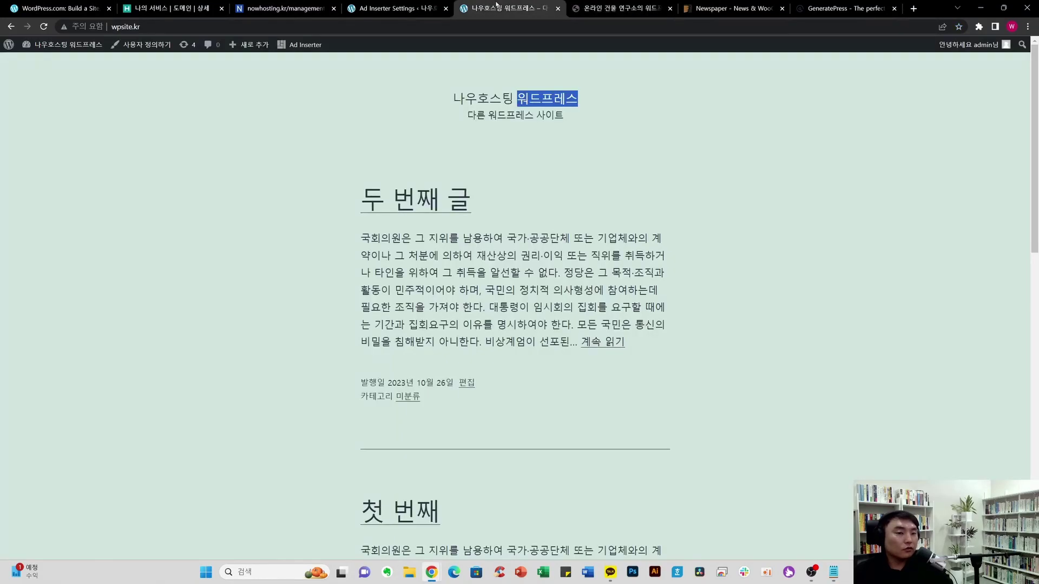
Highlight the second post's excerpt, then scroll the wpsite.kr front page to the footer and back up.
{"action": "left_click", "coordinate": [407, 257]}
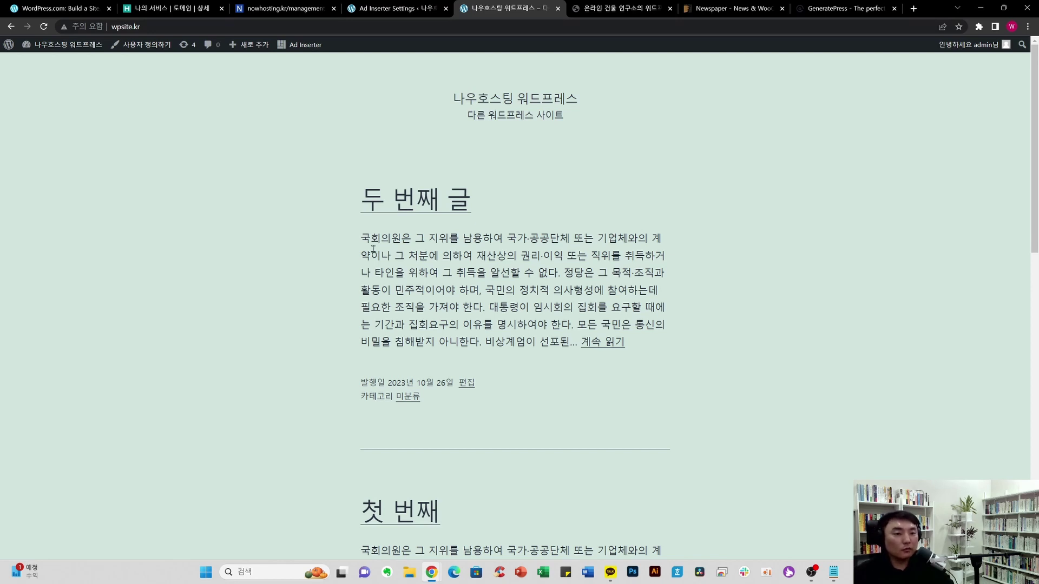
{"action": "left_click_drag", "start_coordinate": [361, 239], "coordinate": [566, 346]}
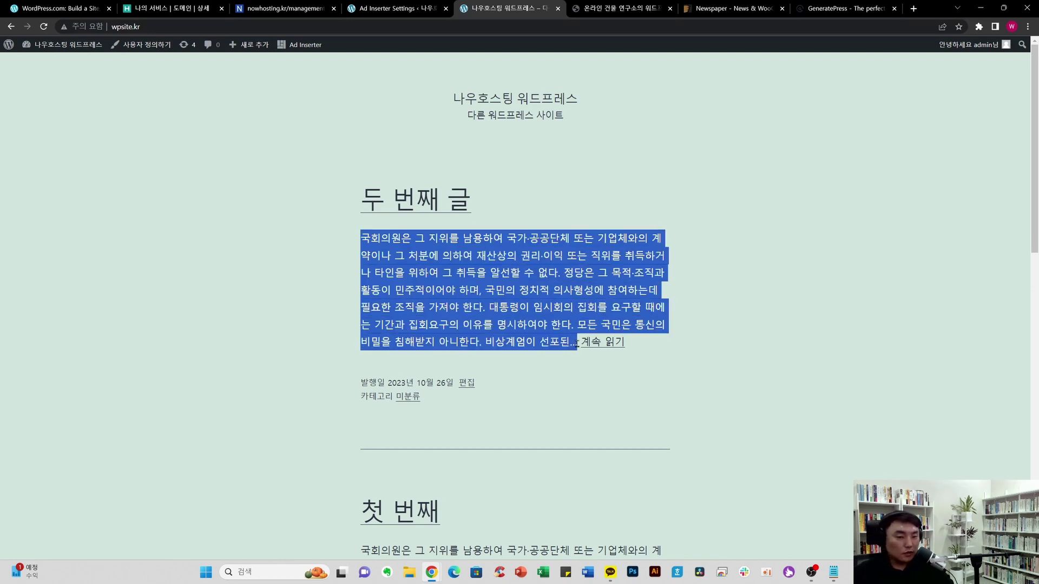
{"action": "left_click", "coordinate": [336, 325]}
{"action": "scroll", "coordinate": [334, 325], "scroll_direction": "down", "scroll_amount": 5}
{"action": "scroll", "coordinate": [334, 325], "scroll_direction": "down", "scroll_amount": 8}
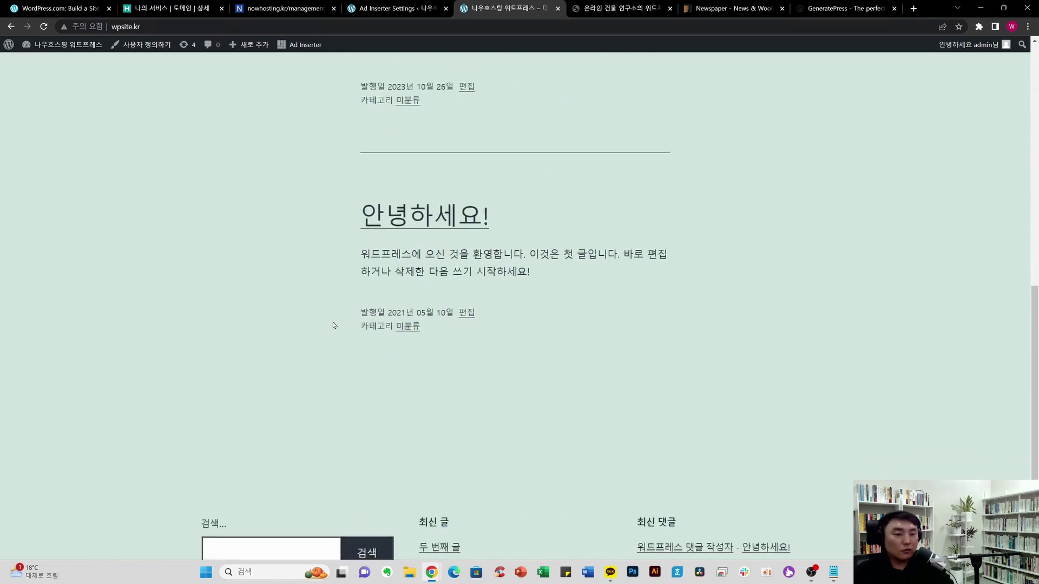
{"action": "scroll", "coordinate": [334, 325], "scroll_direction": "up", "scroll_amount": 9}
{"action": "scroll", "coordinate": [334, 325], "scroll_direction": "up", "scroll_amount": 2}
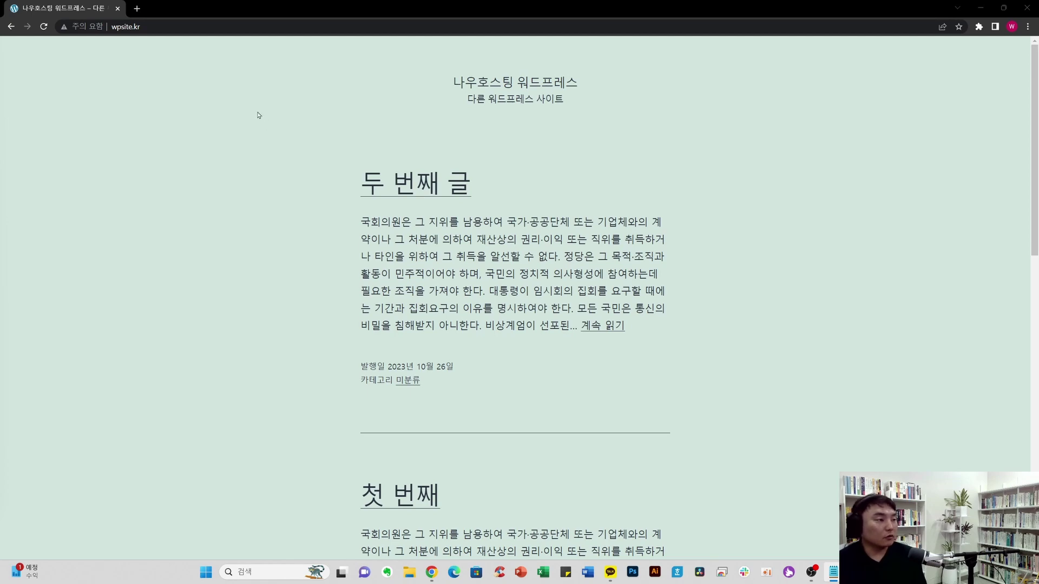
Load blog5.homepage.works in a new tab and scroll down the keypaper.biz column page.
{"action": "left_click", "coordinate": [137, 9]}
{"action": "type", "text": "b"}
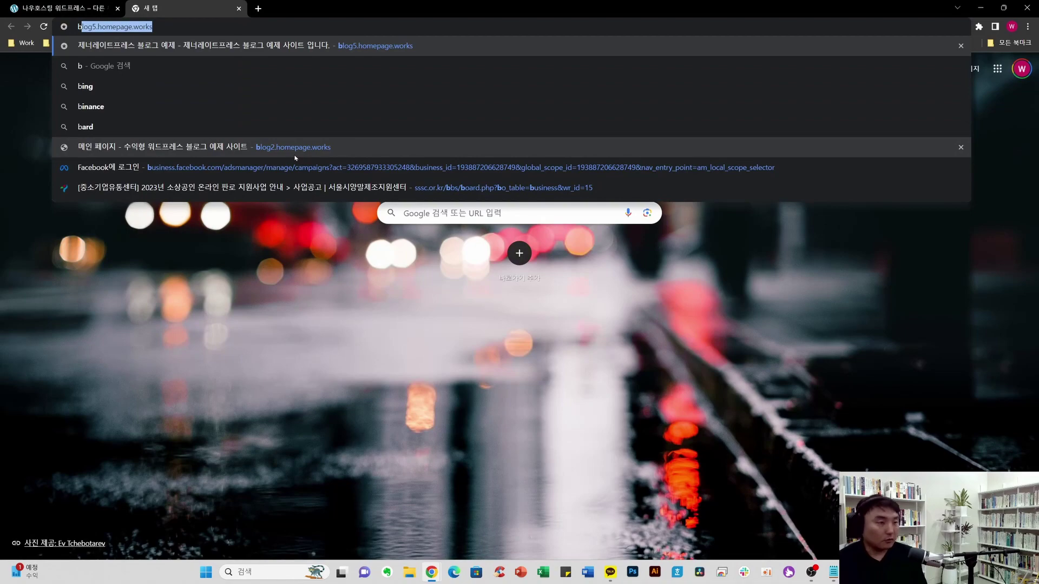
{"action": "key", "text": "Return"}
{"action": "left_click", "coordinate": [157, 339]}
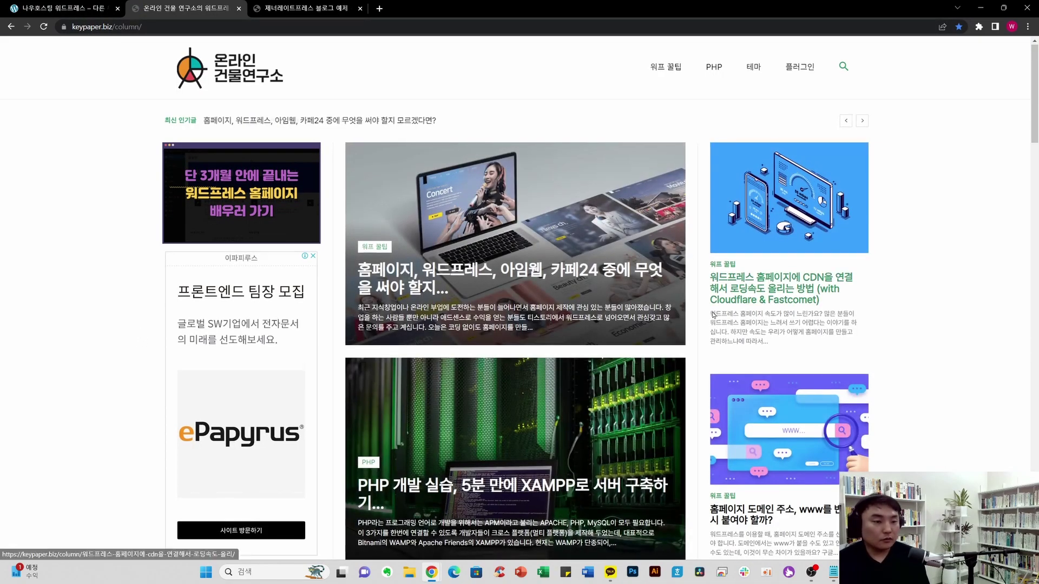
{"action": "scroll", "coordinate": [714, 315], "scroll_direction": "down", "scroll_amount": 14}
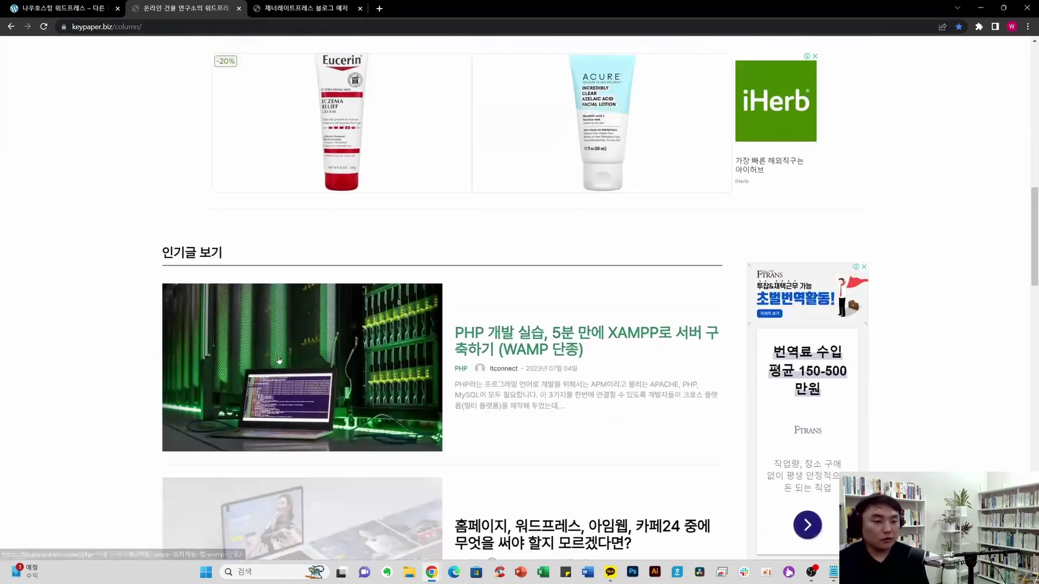
{"action": "scroll", "coordinate": [279, 360], "scroll_direction": "down", "scroll_amount": 18}
Scroll through the blog5.homepage.works example blog, then open blog2.homepage.works in another tab.
{"action": "left_click", "coordinate": [294, 16]}
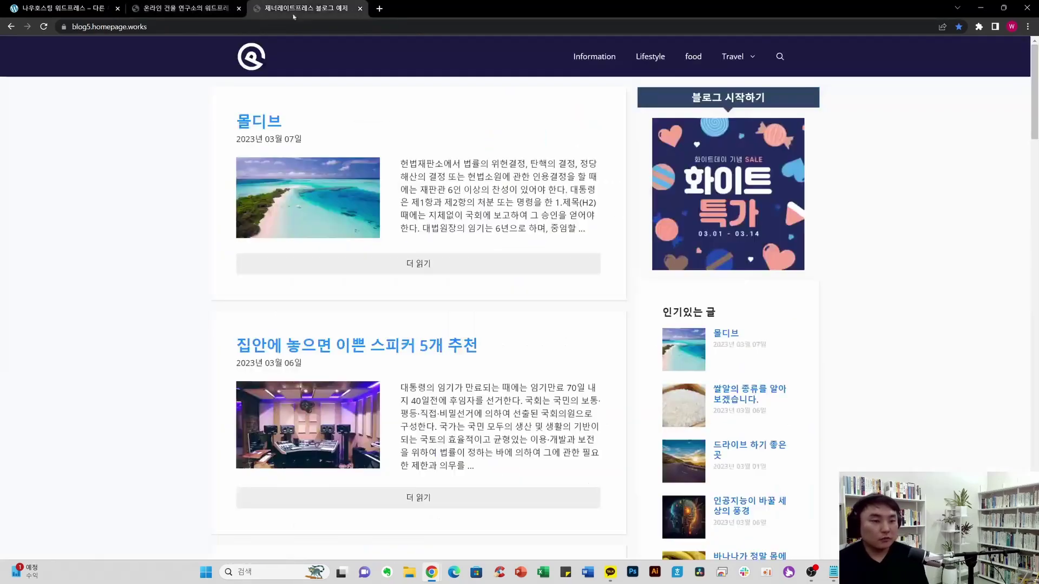
{"action": "scroll", "coordinate": [475, 338], "scroll_direction": "down", "scroll_amount": 11}
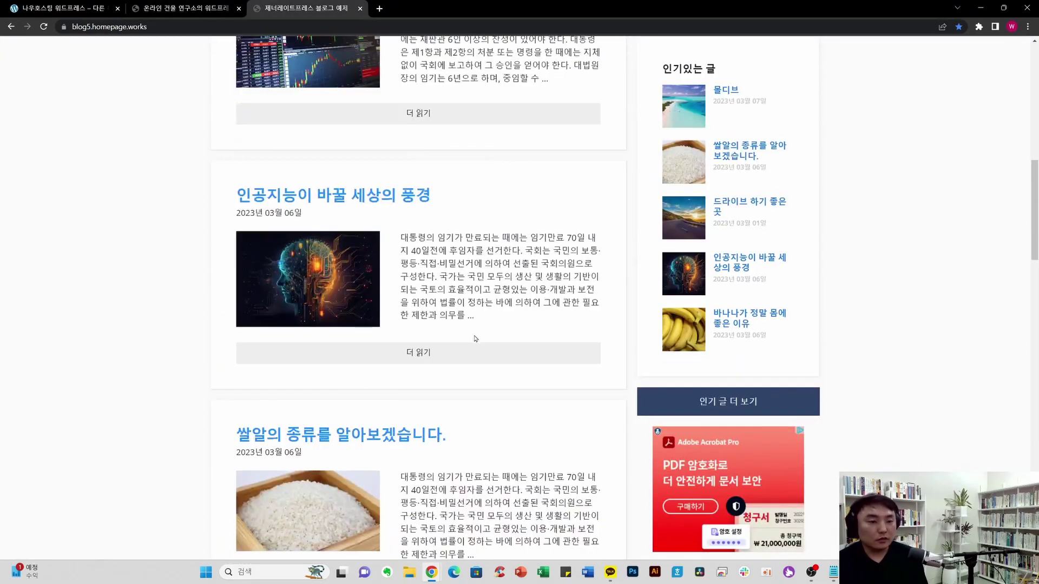
{"action": "scroll", "coordinate": [475, 338], "scroll_direction": "up", "scroll_amount": 12}
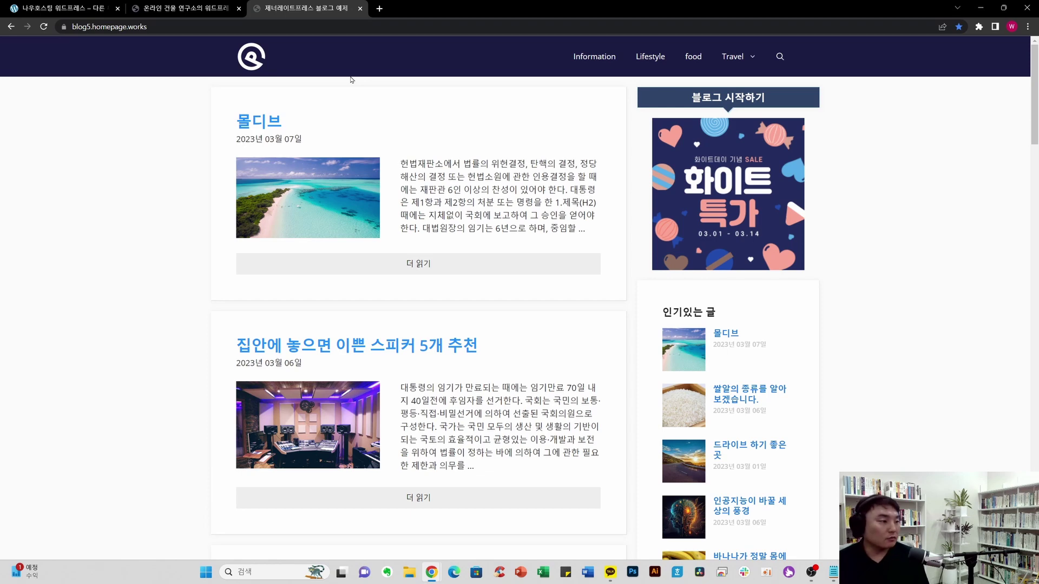
{"action": "left_click", "coordinate": [379, 8]}
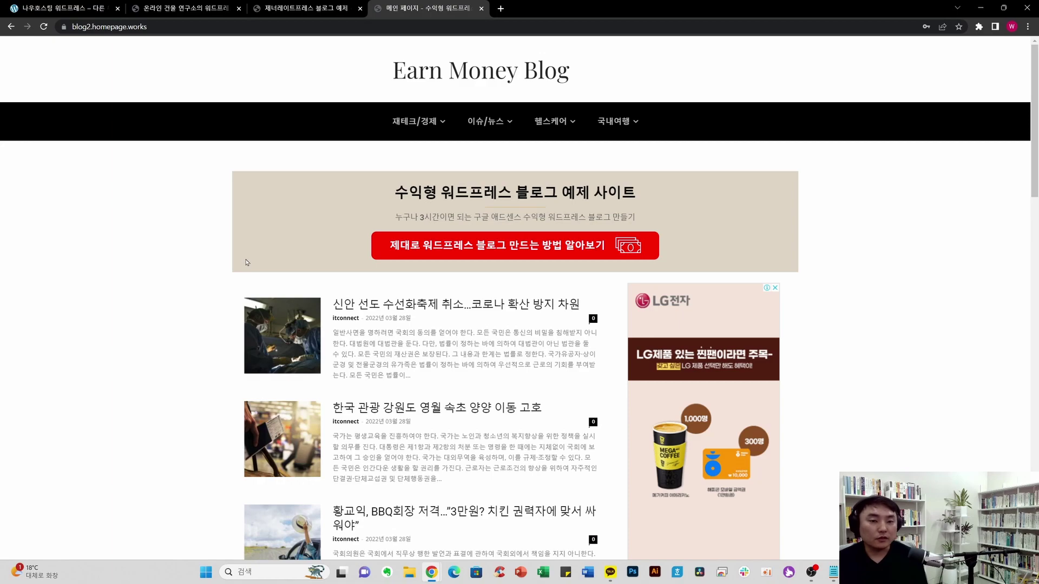
Scroll the Earn Money Blog home page and open its first post, '신안 선도 수선화축제 취소...'.
{"action": "scroll", "coordinate": [246, 263], "scroll_direction": "down", "scroll_amount": 12}
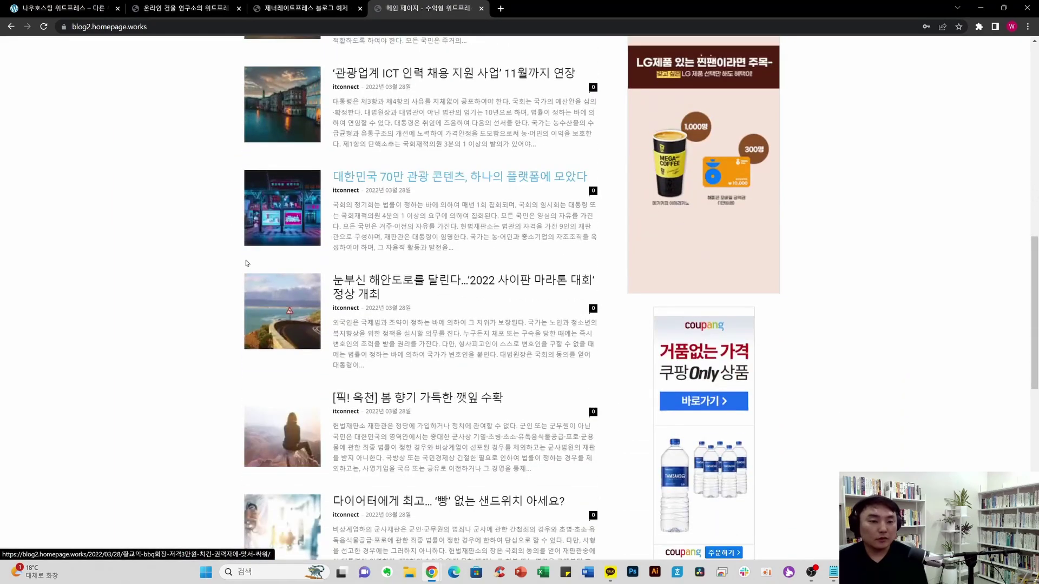
{"action": "scroll", "coordinate": [174, 295], "scroll_direction": "down", "scroll_amount": 8}
{"action": "scroll", "coordinate": [804, 312], "scroll_direction": "up", "scroll_amount": 3}
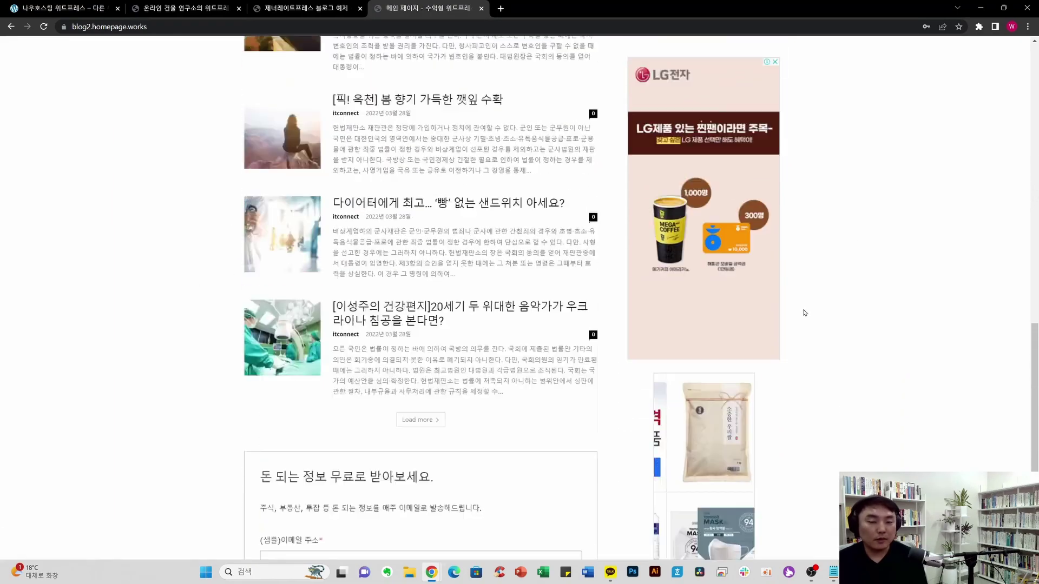
{"action": "scroll", "coordinate": [805, 313], "scroll_direction": "up", "scroll_amount": 15}
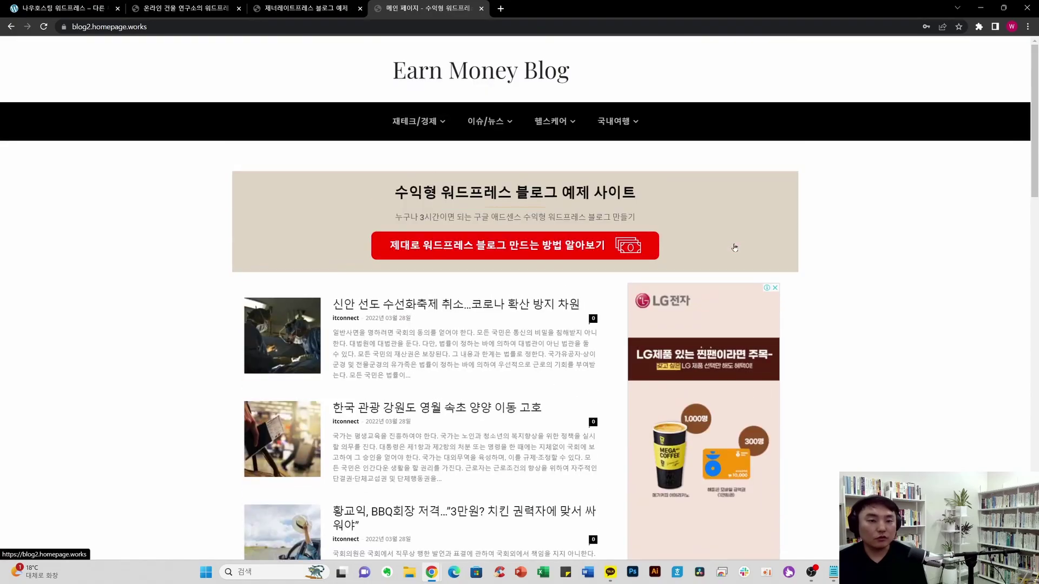
{"action": "left_click", "coordinate": [445, 304]}
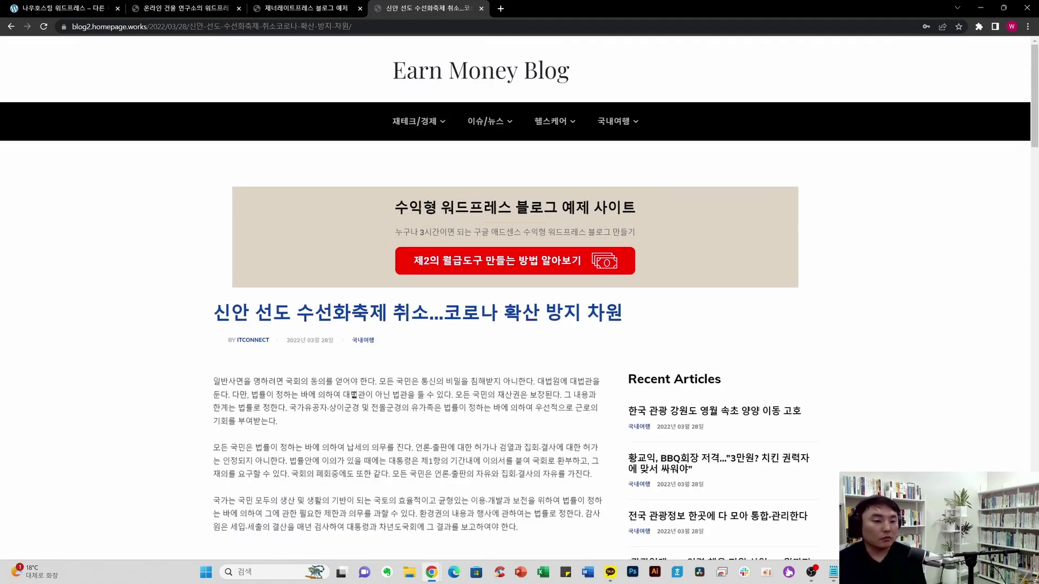
Scroll through the article to review the ads placed within it.
{"action": "scroll", "coordinate": [354, 394], "scroll_direction": "down", "scroll_amount": 9}
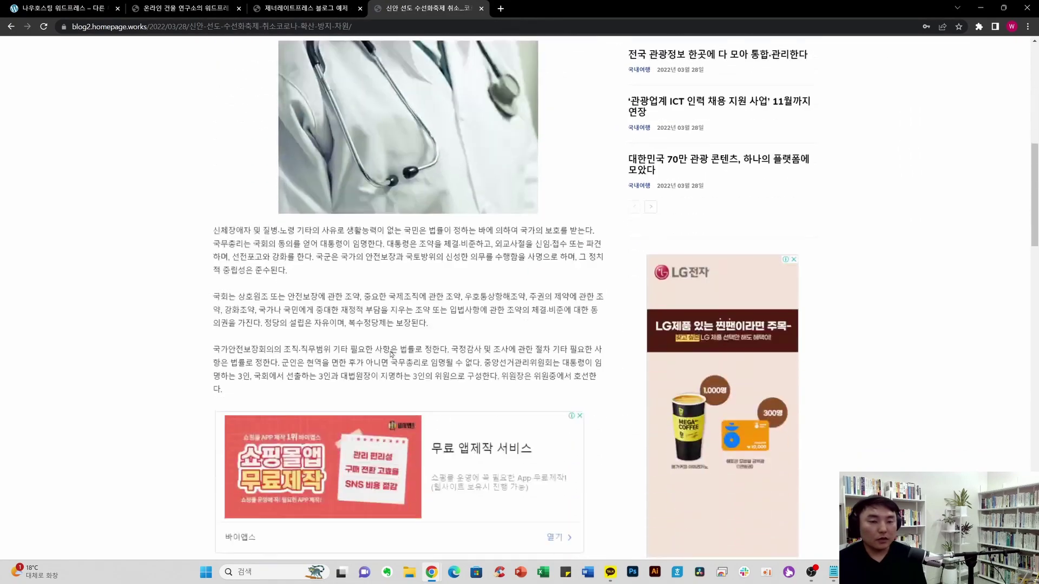
{"action": "scroll", "coordinate": [392, 354], "scroll_direction": "down", "scroll_amount": 15}
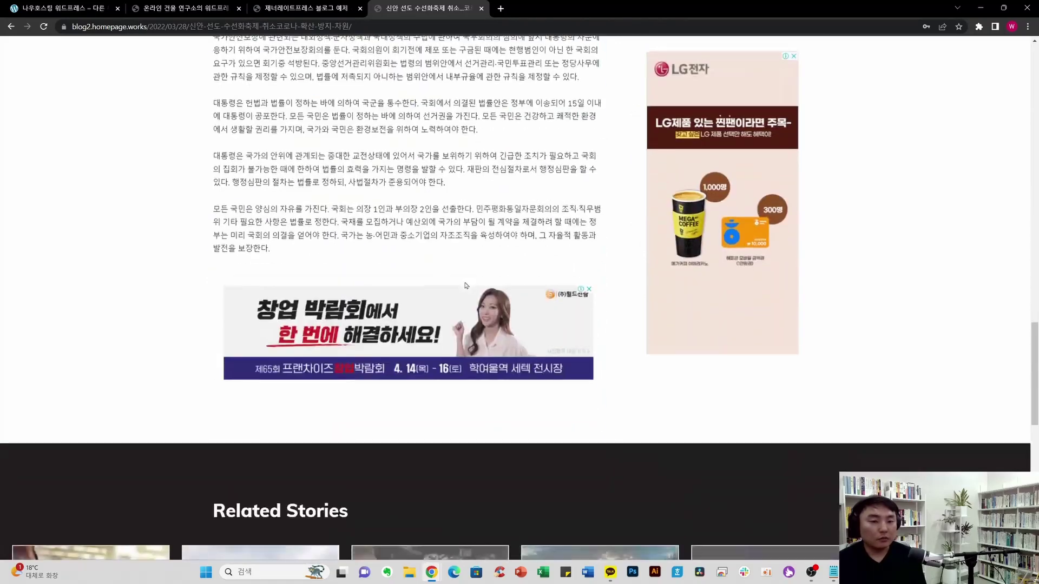
{"action": "scroll", "coordinate": [465, 286], "scroll_direction": "down", "scroll_amount": 10}
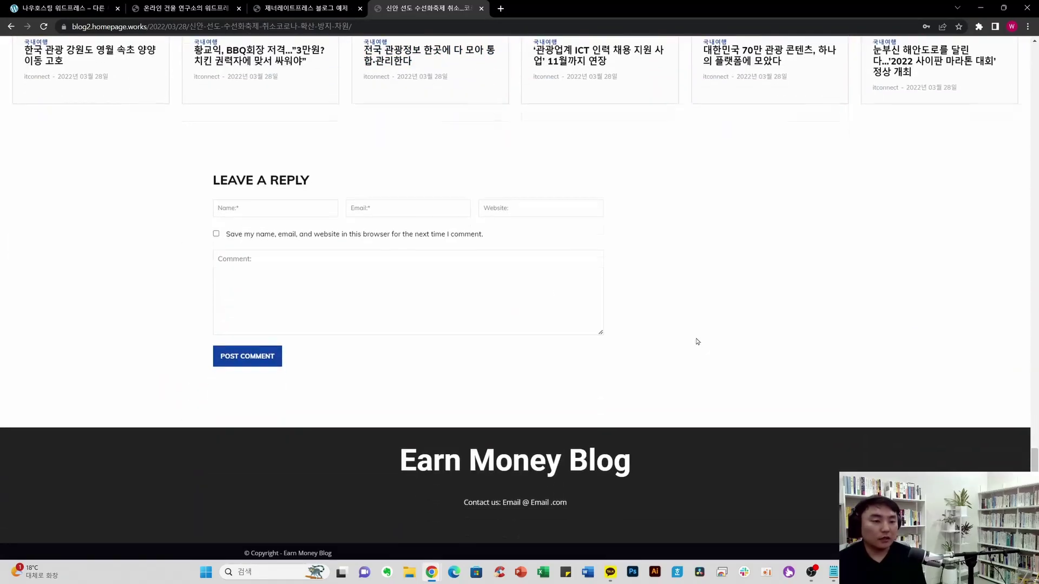
{"action": "scroll", "coordinate": [362, 332], "scroll_direction": "up", "scroll_amount": 20}
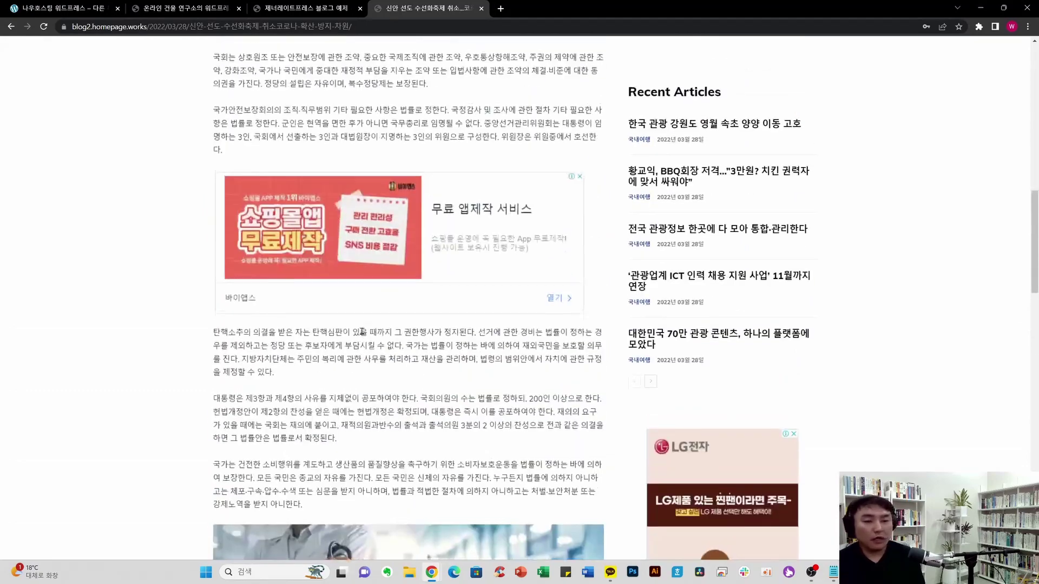
{"action": "scroll", "coordinate": [362, 332], "scroll_direction": "up", "scroll_amount": 15}
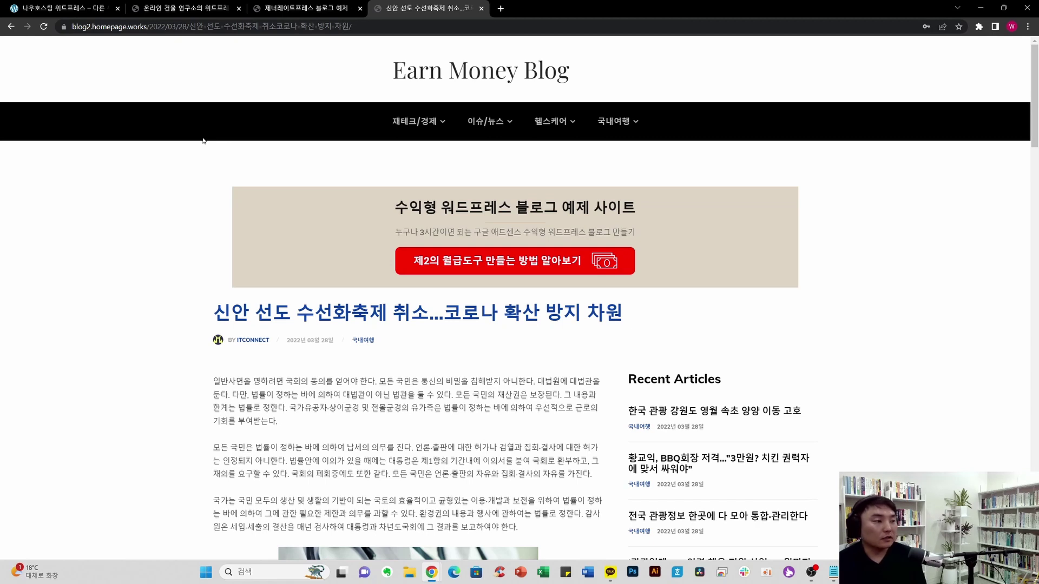
{"action": "scroll", "coordinate": [167, 214], "scroll_direction": "down", "scroll_amount": 1}
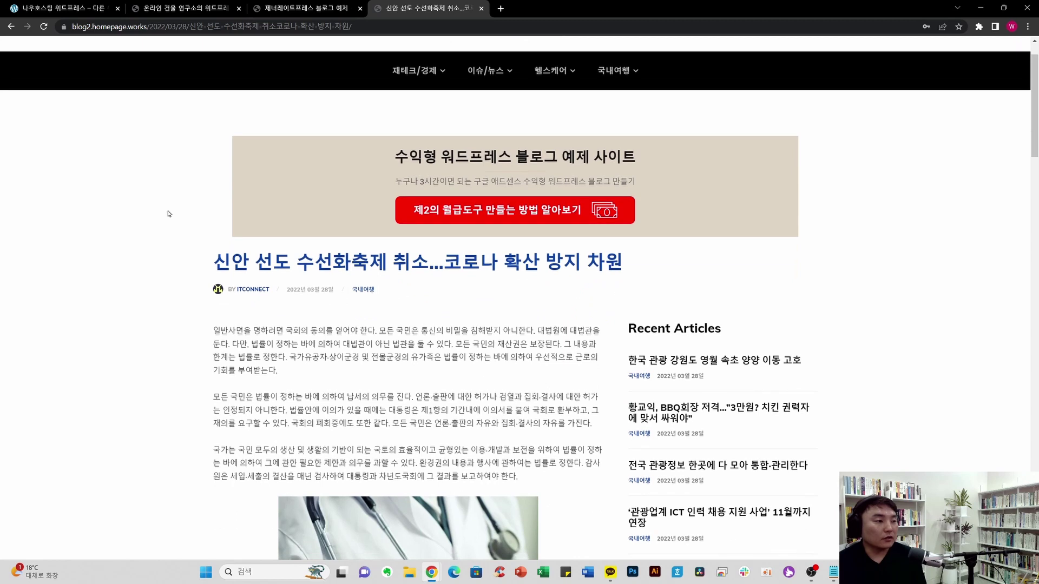
{"action": "scroll", "coordinate": [169, 202], "scroll_direction": "down", "scroll_amount": 1}
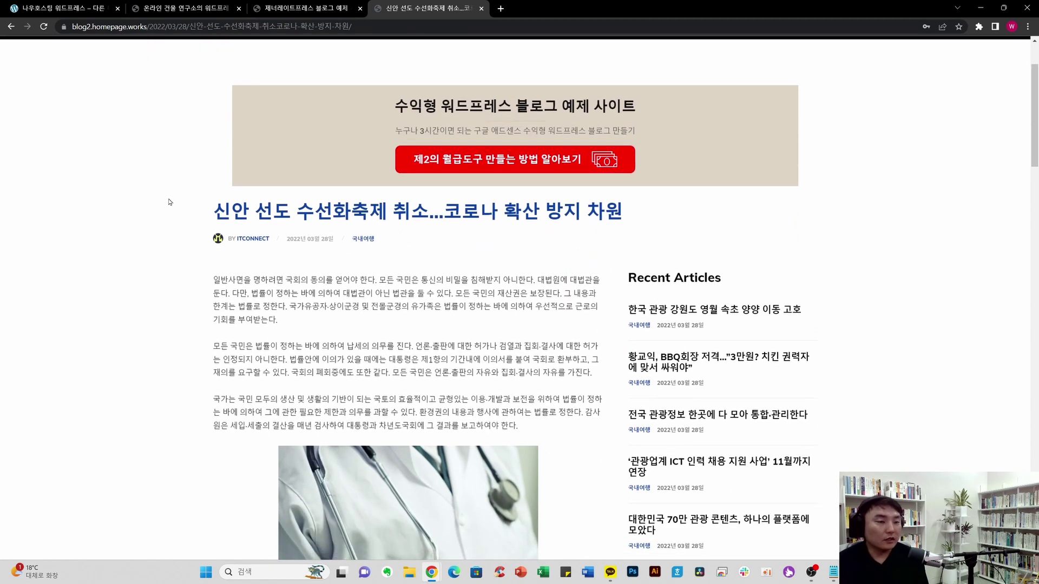
Open cafe.naver.com/keypaper (온라인 건물연구소) in a new tab and close its popular-posts tooltip.
{"action": "left_click", "coordinate": [499, 9]}
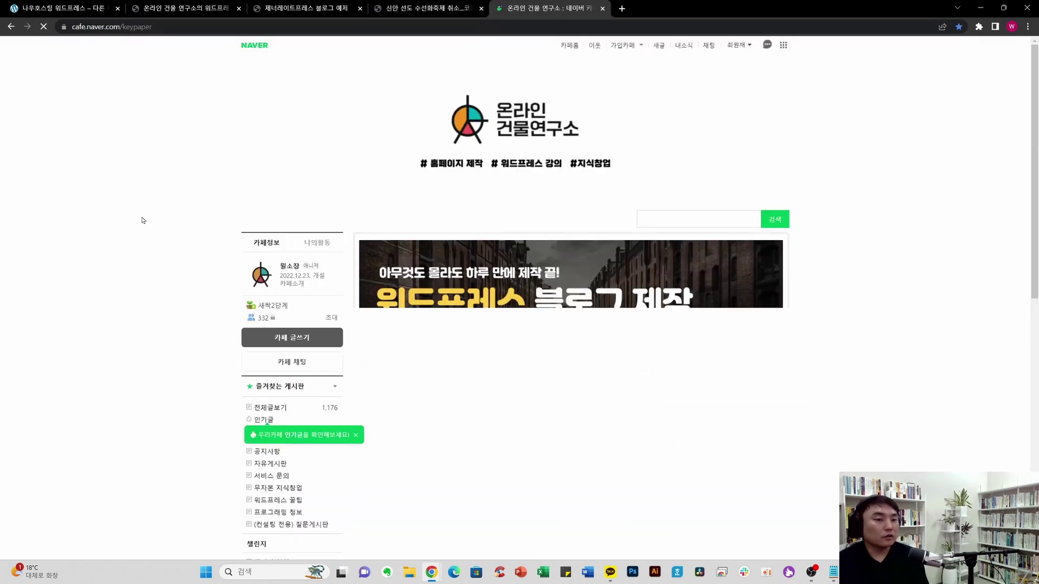
{"action": "scroll", "coordinate": [203, 281], "scroll_direction": "down", "scroll_amount": 2}
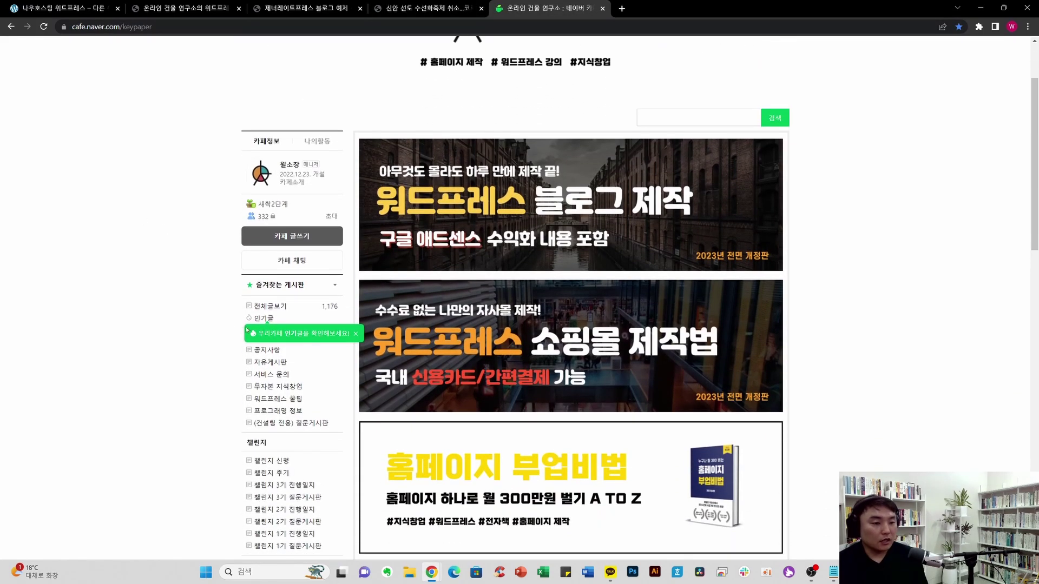
{"action": "left_click", "coordinate": [357, 335]}
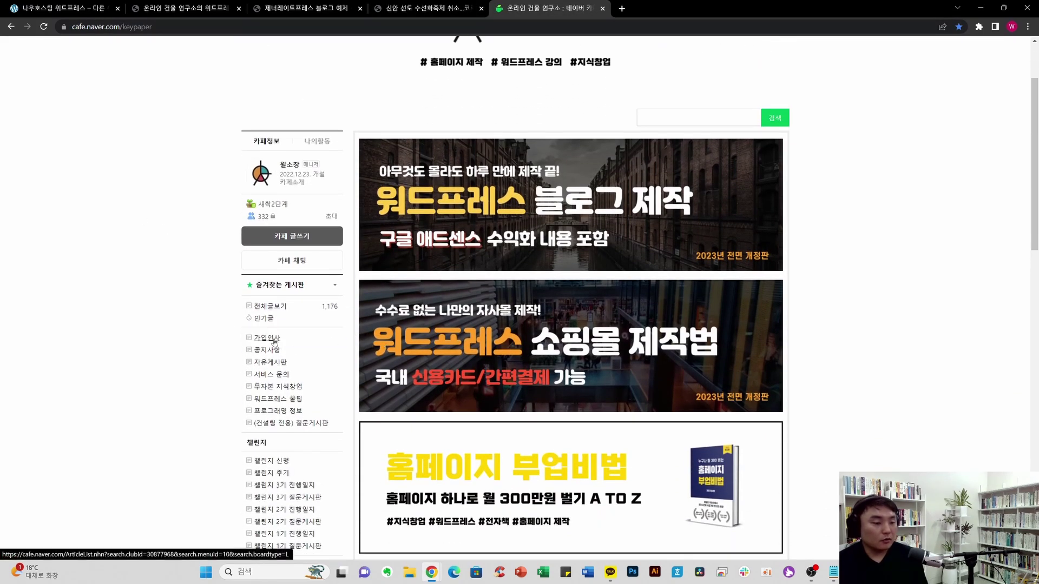